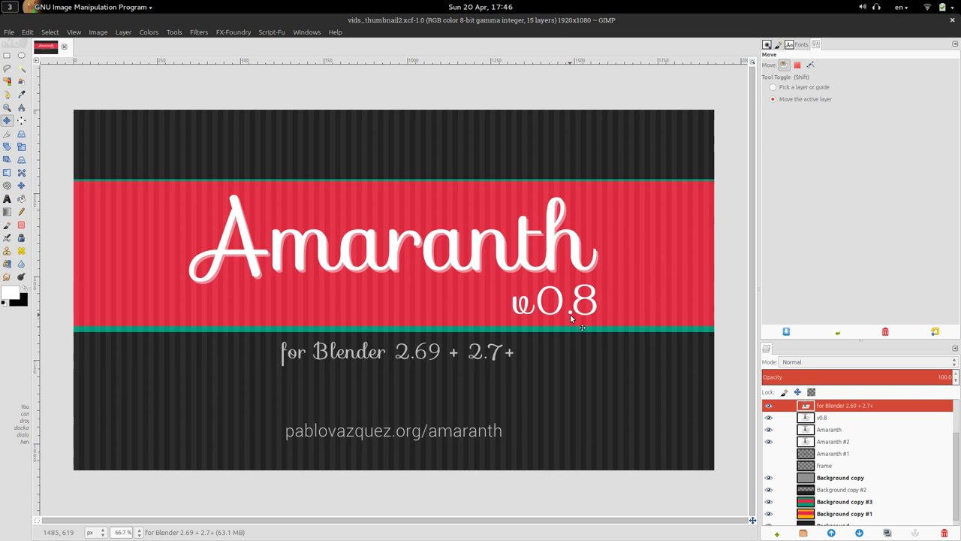
# - Change the version text below the Amaranth title to v0.9
pyautogui.press('t')
pyautogui.doubleClick(578, 294)
pyautogui.write('9')
# - Shorten the compatibility line to "for Blender 2.7+" and move it to be horizontally centred below the banner
pyautogui.click(460, 354)
pyautogui.moveTo(468, 352); pyautogui.dragTo(398, 359)
pyautogui.press('Delete')
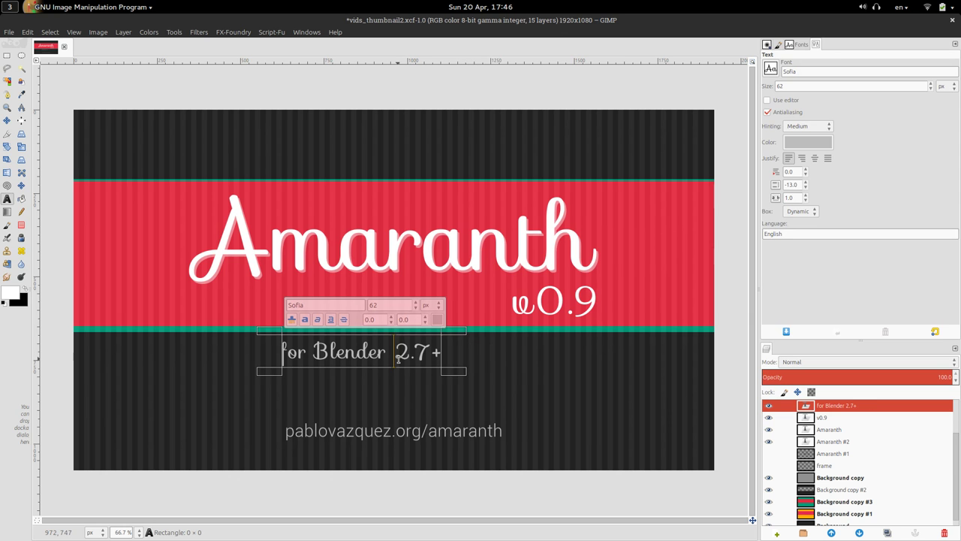
pyautogui.press('Escape')
pyautogui.press('m')
pyautogui.moveTo(429, 365); pyautogui.dragTo(455, 362)
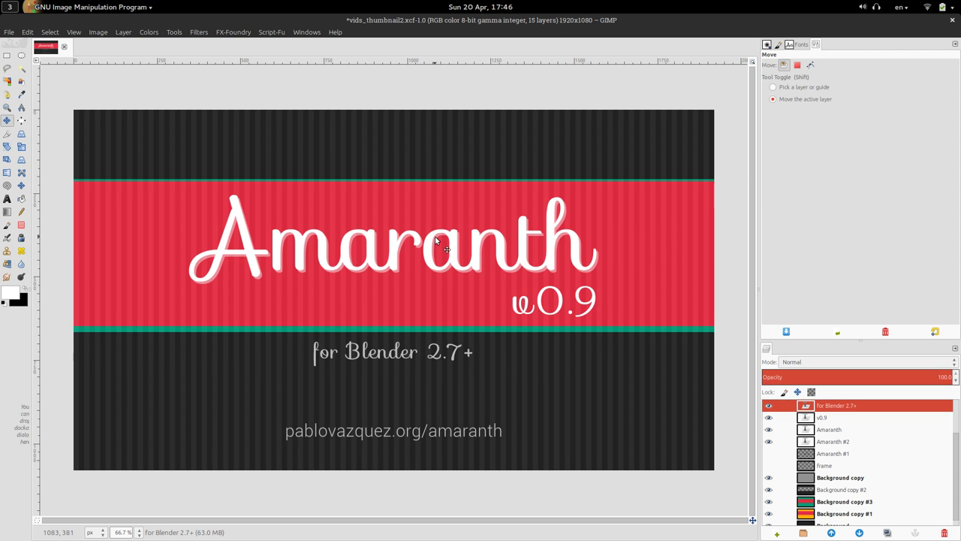
# - Switch to the Chromium browser and review the Amaranth page's header, install instructions and the 0.9.0 Animation entry in the changelog
pyautogui.hotkey('ctrl', 'alt', 'Up')
pyautogui.scroll(6, 552, 348)
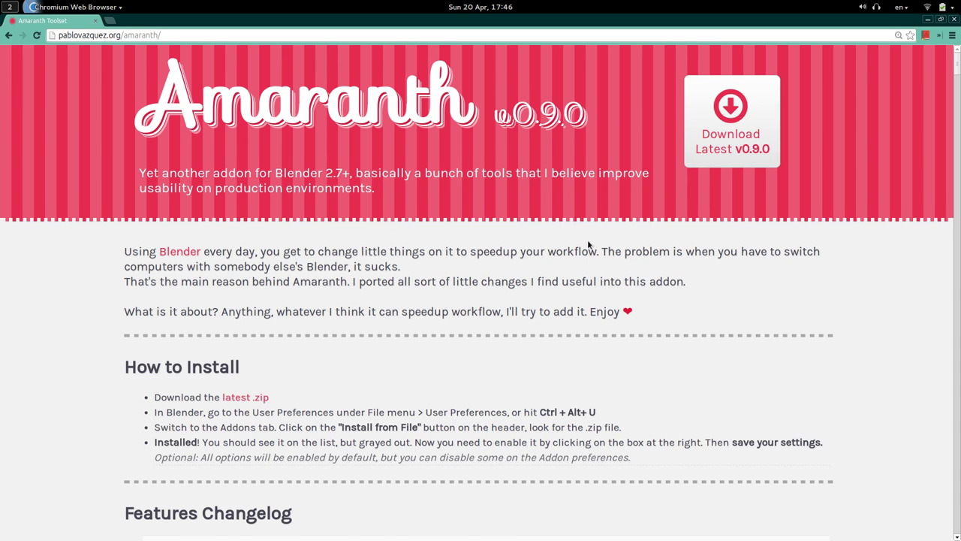
pyautogui.scroll(-5, 588, 270)
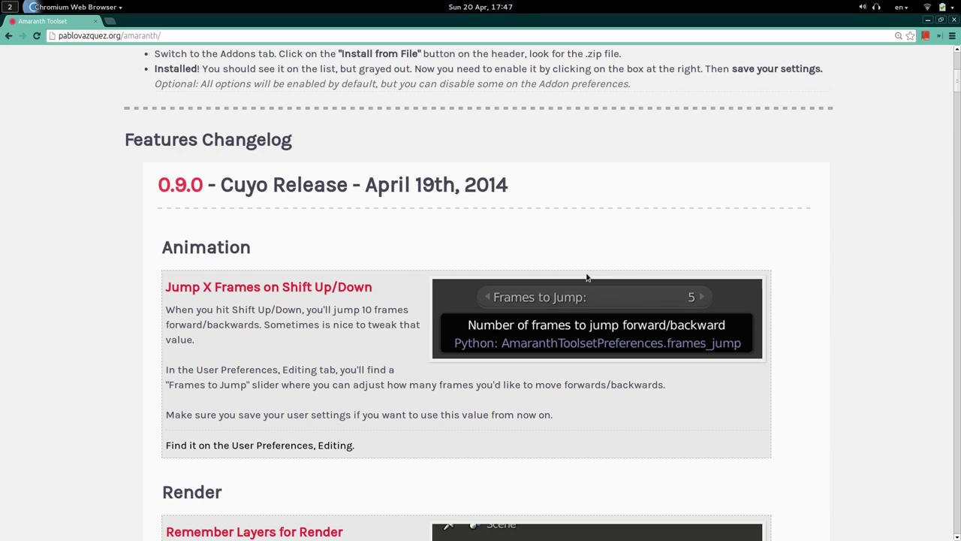
pyautogui.scroll(-2, 591, 251)
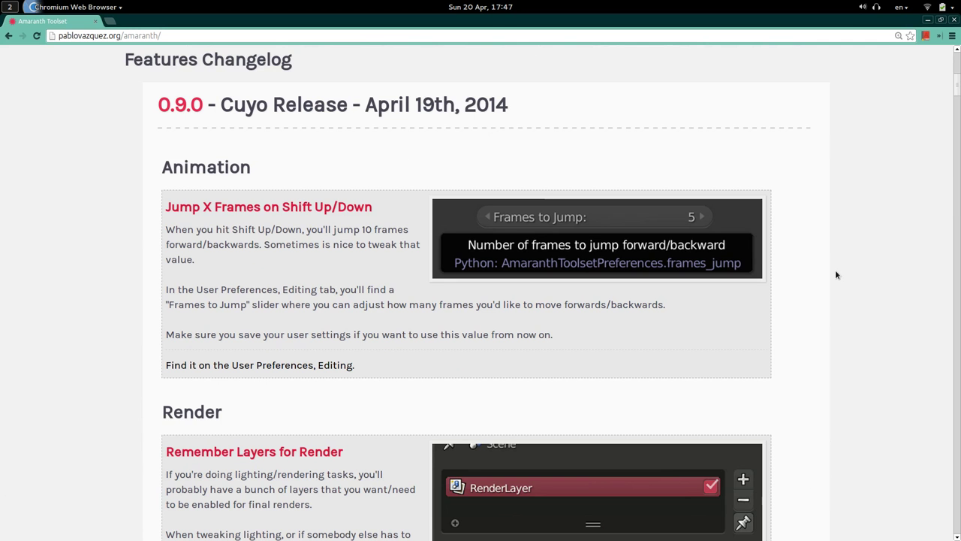
pyautogui.scroll(6, 836, 275)
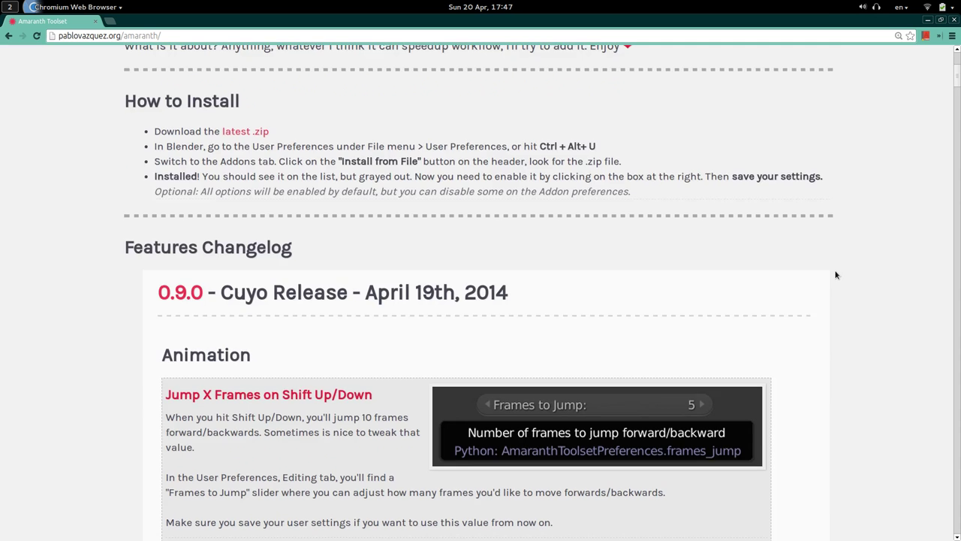
pyautogui.scroll(-4, 836, 275)
pyautogui.scroll(-4, 836, 275)
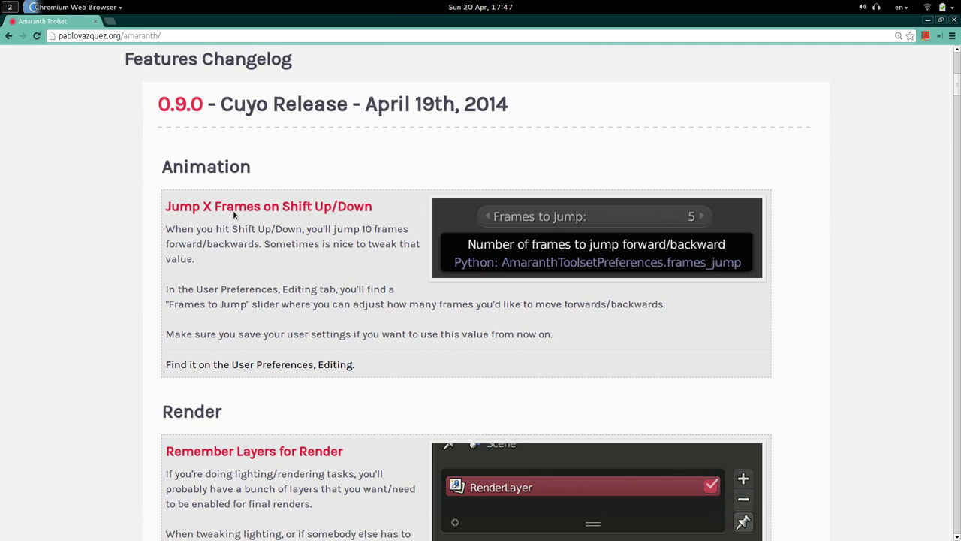
# - Switch to Blender, jump forward to frame 81 and show the Editing section of the user preferences
pyautogui.hotkey('ctrl', 'alt', 'Up')
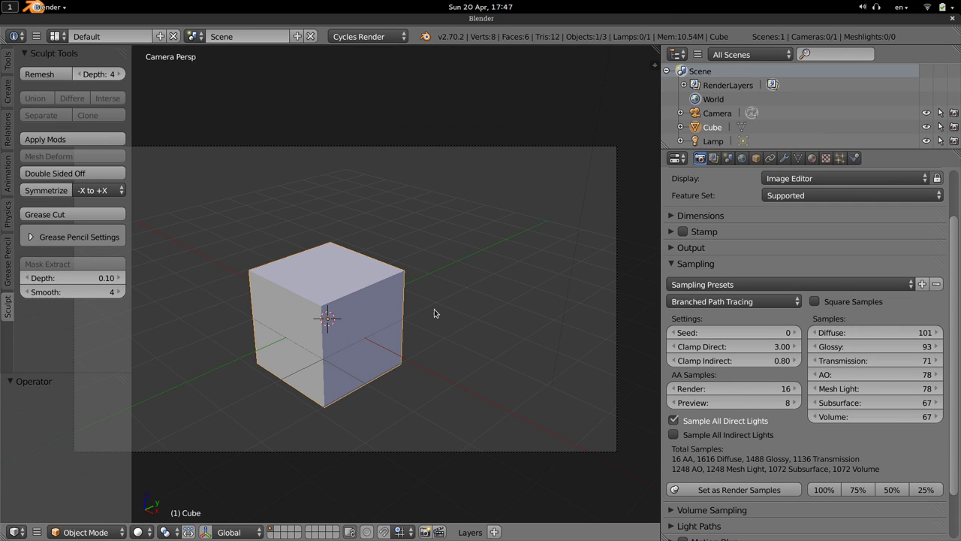
pyautogui.press('Up')
pyautogui.hotkey('ctrl', 'alt', 'u')
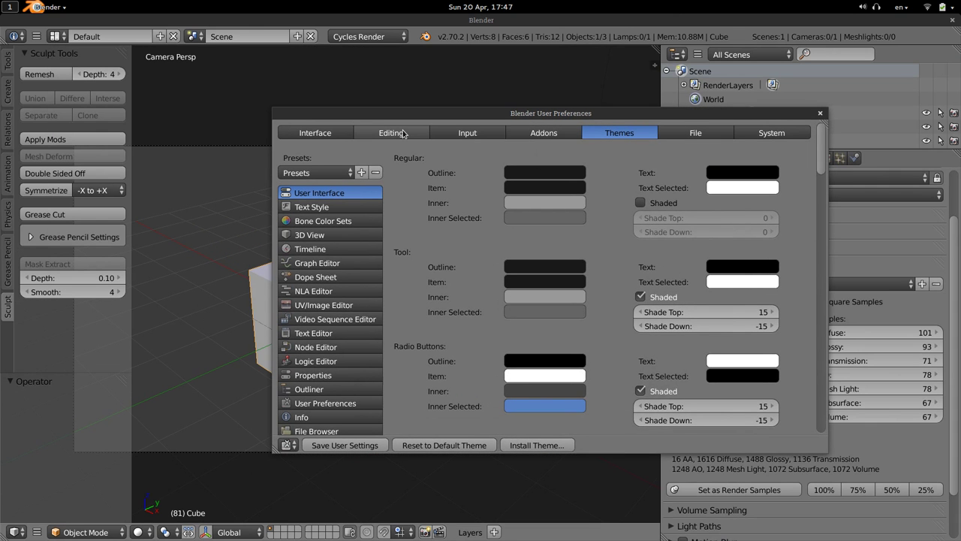
pyautogui.click(403, 135)
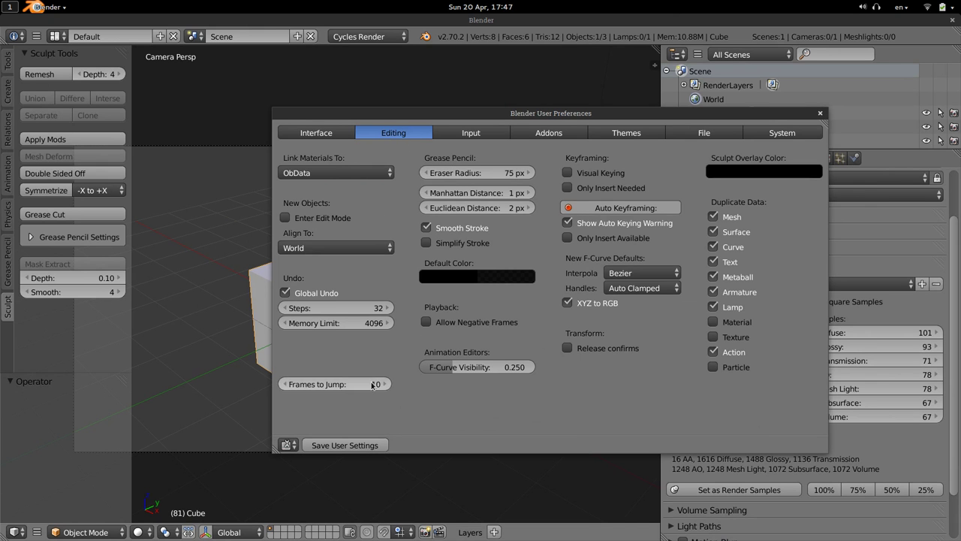
# - Try Frames to Jump values of 40 and 24, and move the preferences window off the cube
pyautogui.click(347, 382)
pyautogui.write('40')
pyautogui.click(393, 425)
pyautogui.click(345, 385)
pyautogui.write('24')
pyautogui.press('Return')
pyautogui.keyDown('alt'); pyautogui.moveTo(368, 444); pyautogui.dragTo(469, 405); pyautogui.keyUp('alt')
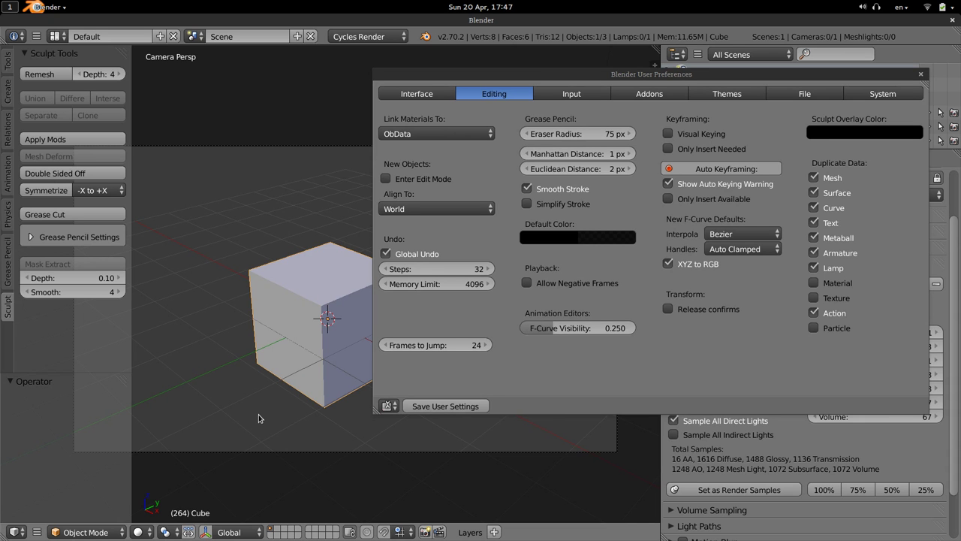
# - Set Frames to Jump to 5 and close the user preferences window
pyautogui.click(435, 345)
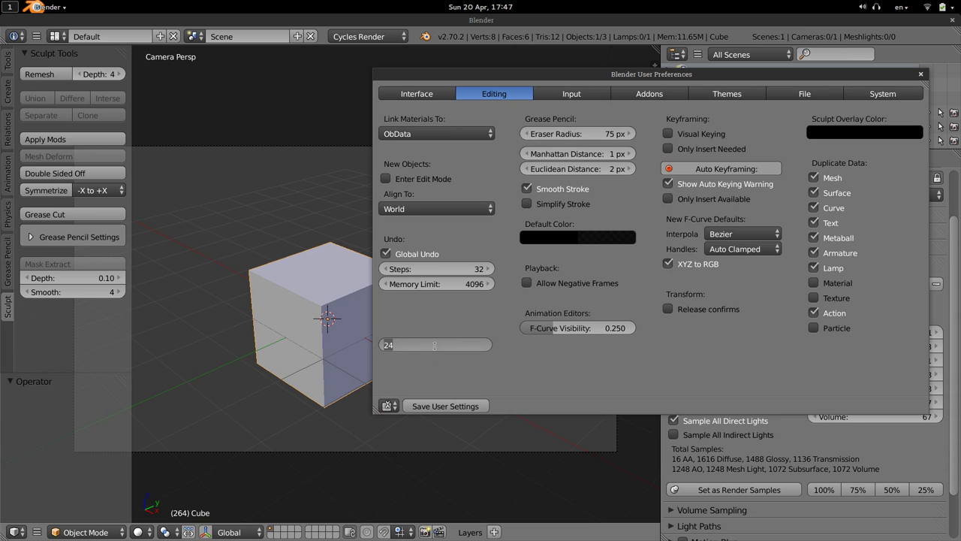
pyautogui.write('5')
pyautogui.press('Return')
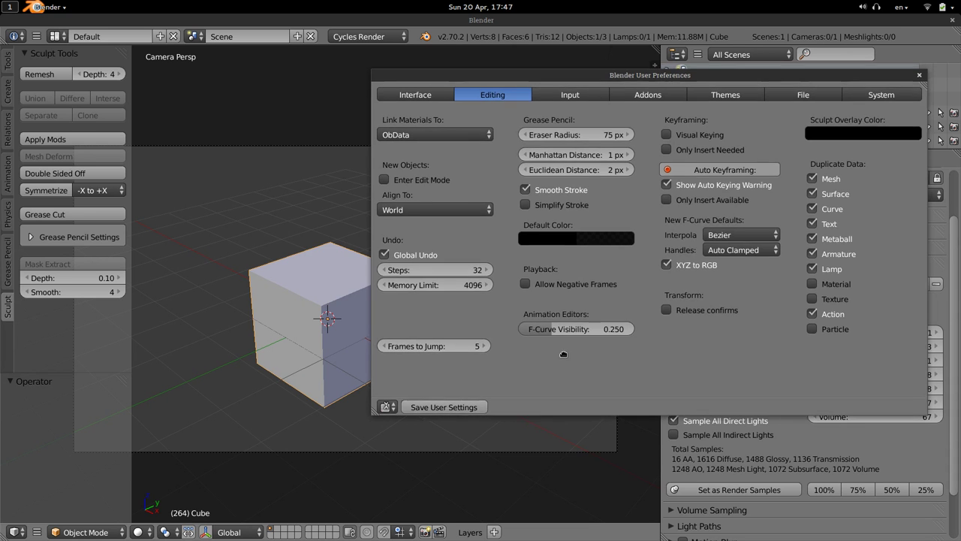
pyautogui.keyDown('super'); pyautogui.moveTo(561, 346); pyautogui.dragTo(492, 371); pyautogui.keyUp('super')
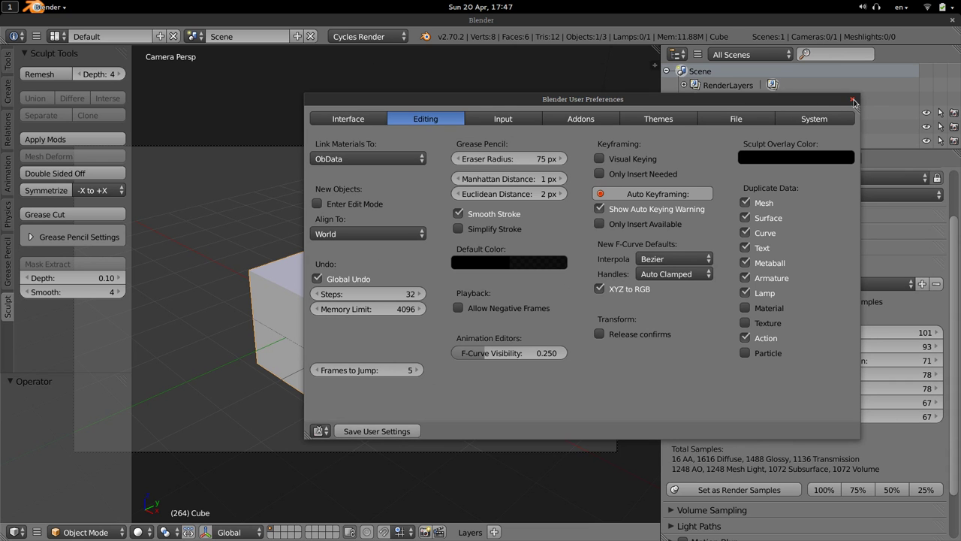
pyautogui.click(854, 102)
# - Switch to Chromium and read the "Remember Layers for Render" entry in the changelog's Render section
pyautogui.hotkey('ctrl', 'alt', 'Down')
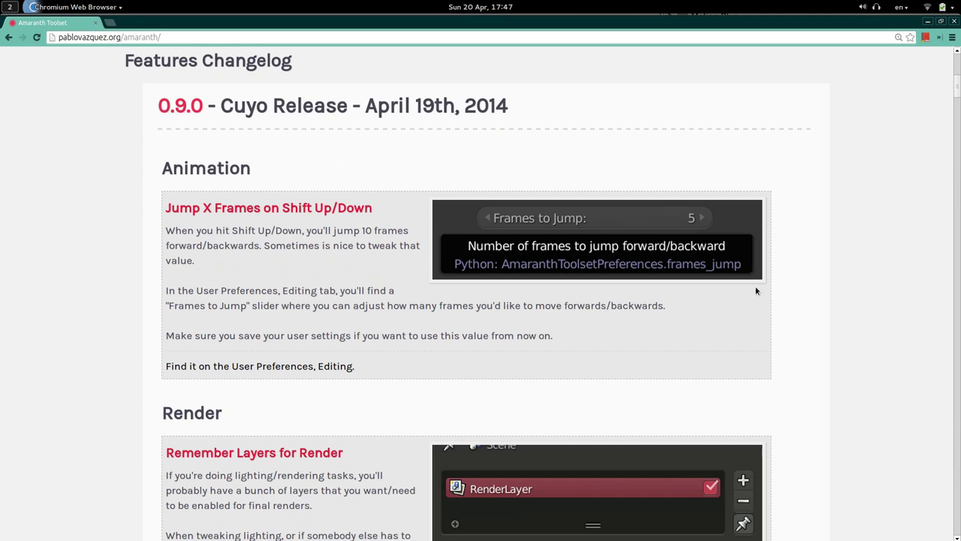
pyautogui.scroll(-5, 797, 290)
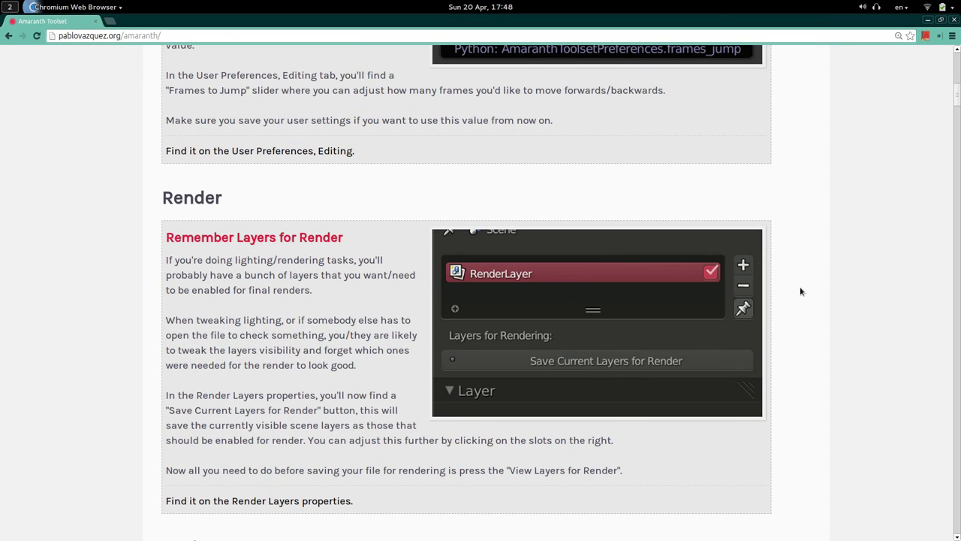
pyautogui.scroll(-1, 801, 291)
pyautogui.scroll(-1, 800, 292)
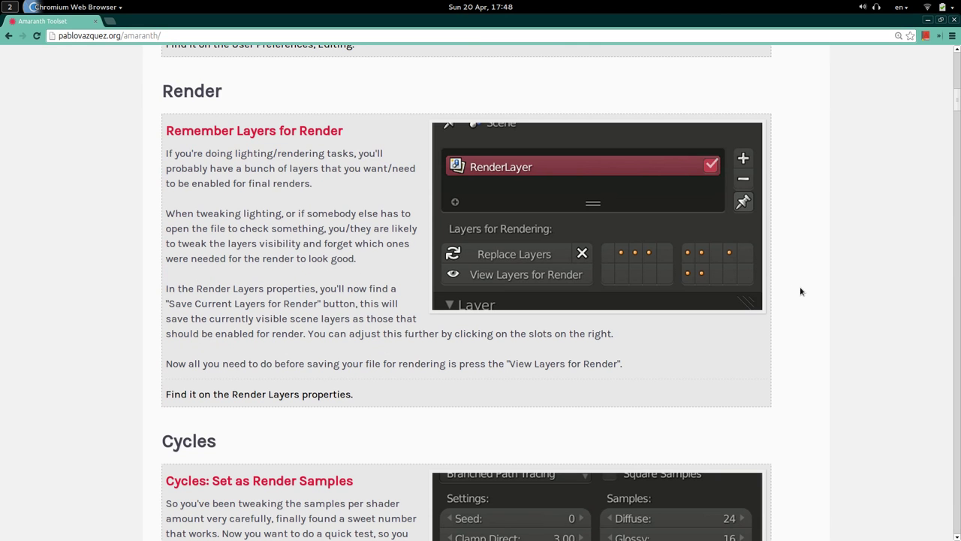
# - Switch to Blender, show the render layers properties and place the RenderLayer list above the Layer and Passes panels
pyautogui.hotkey('ctrl', 'alt', 'Up')
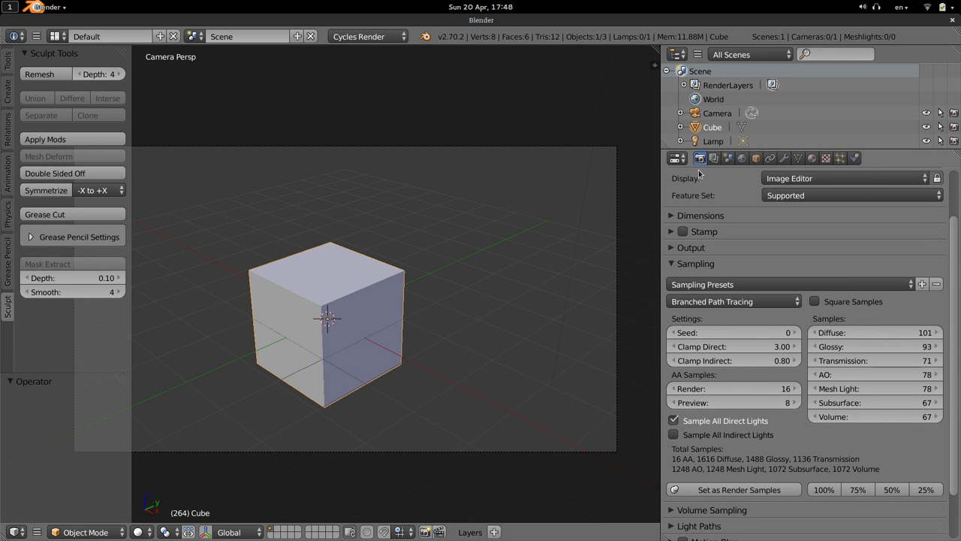
pyautogui.click(714, 159)
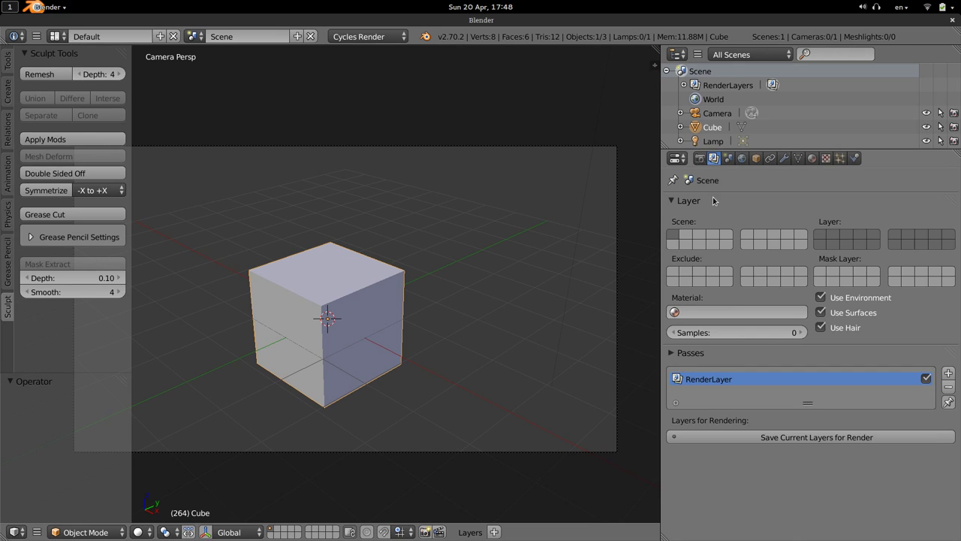
pyautogui.moveTo(950, 356); pyautogui.dragTo(951, 433)
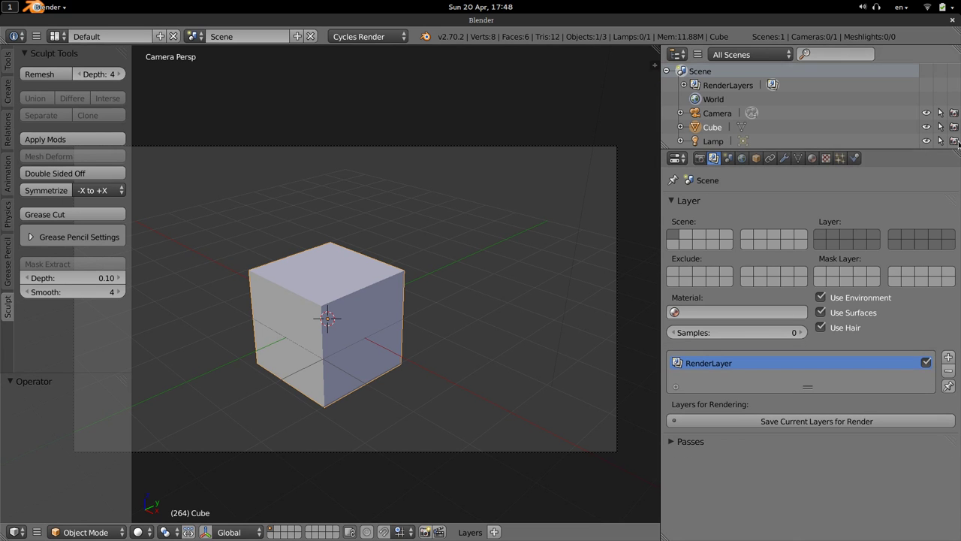
pyautogui.moveTo(954, 201); pyautogui.dragTo(952, 432)
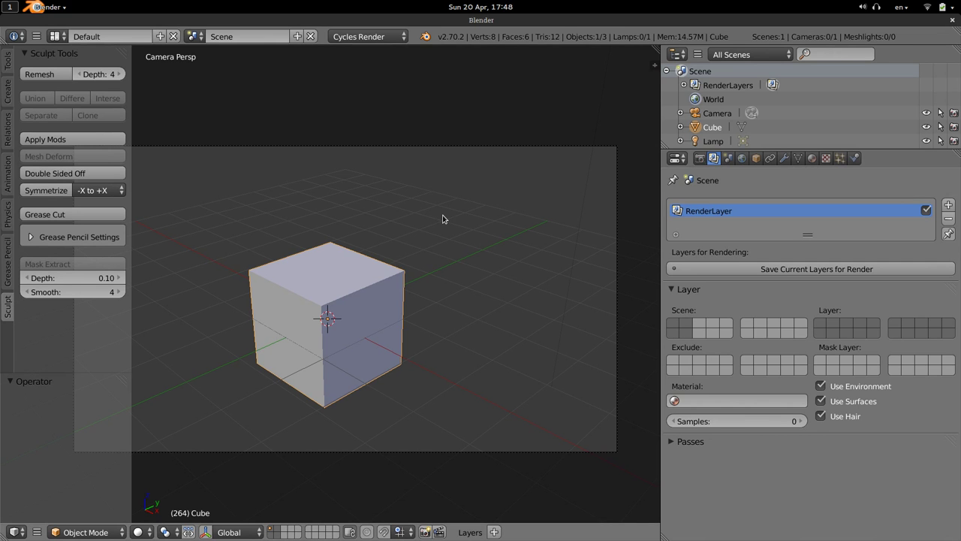
# - Open 01a_comp.blend and enlarge the 3D viewport upwards to give the camera view more height
pyautogui.hotkey('ctrl', 'shift', 'o')
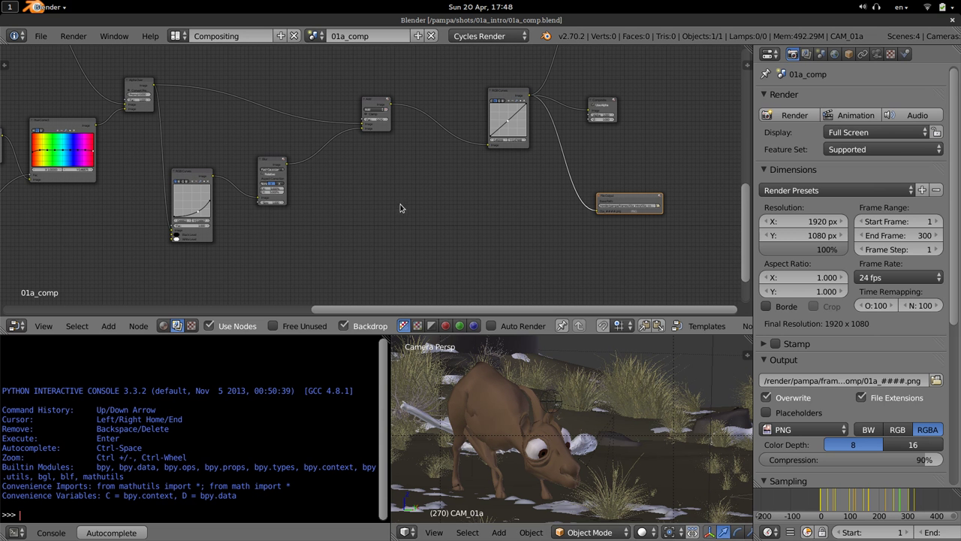
pyautogui.hscroll(8, 571, 532)
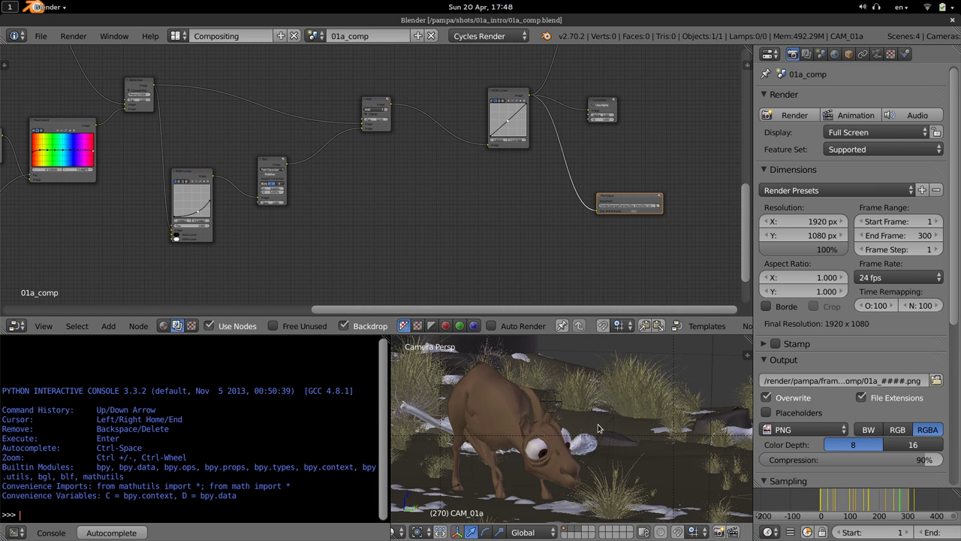
pyautogui.moveTo(517, 336); pyautogui.dragTo(518, 241)
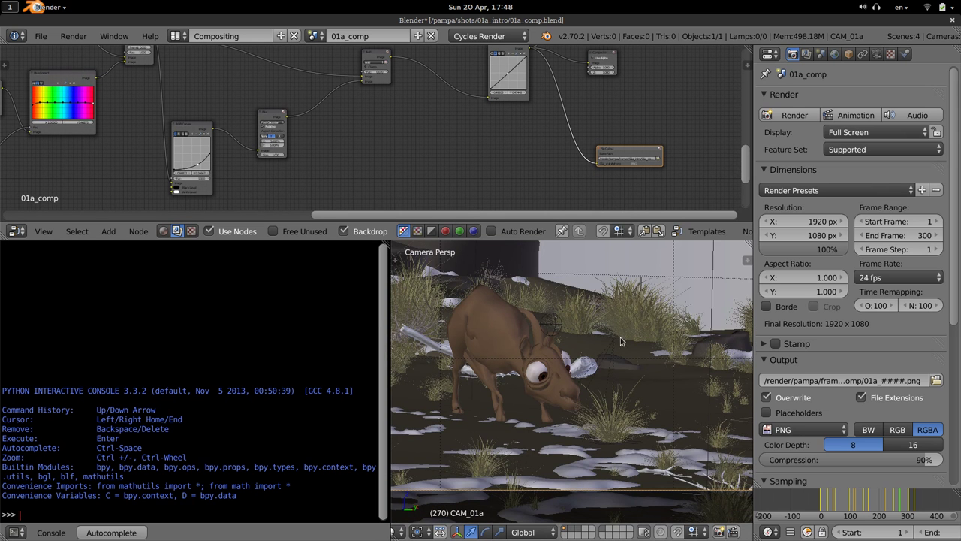
# - Fit the whole camera frame in the viewport, then hide the scene layer holding the sky backdrop and show it again
pyautogui.scroll(-3, 627, 330)
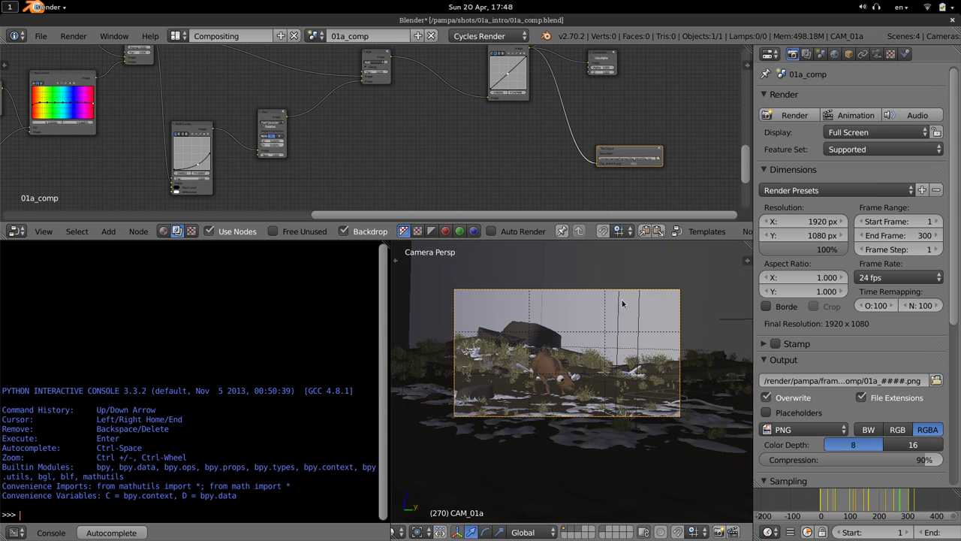
pyautogui.scroll(1, 615, 429)
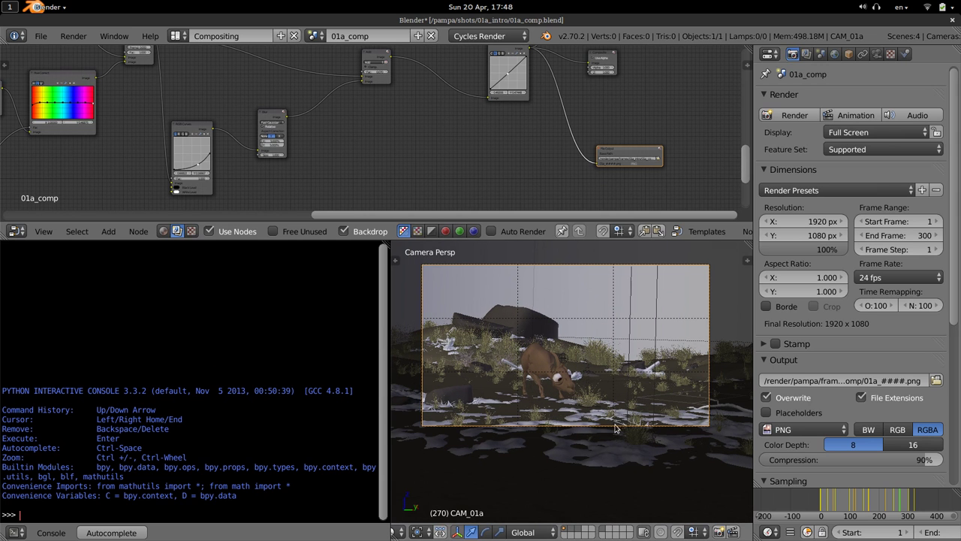
pyautogui.click(605, 532)
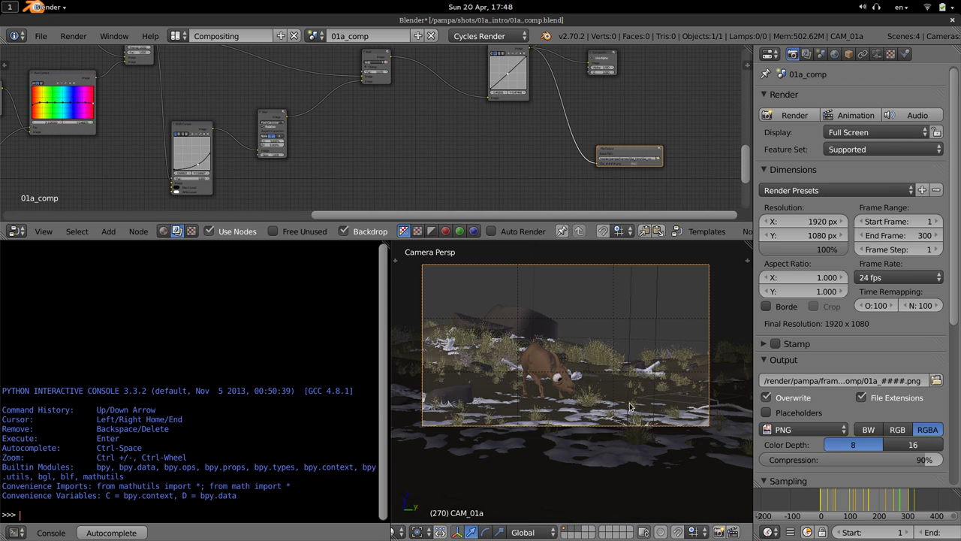
pyautogui.click(603, 531)
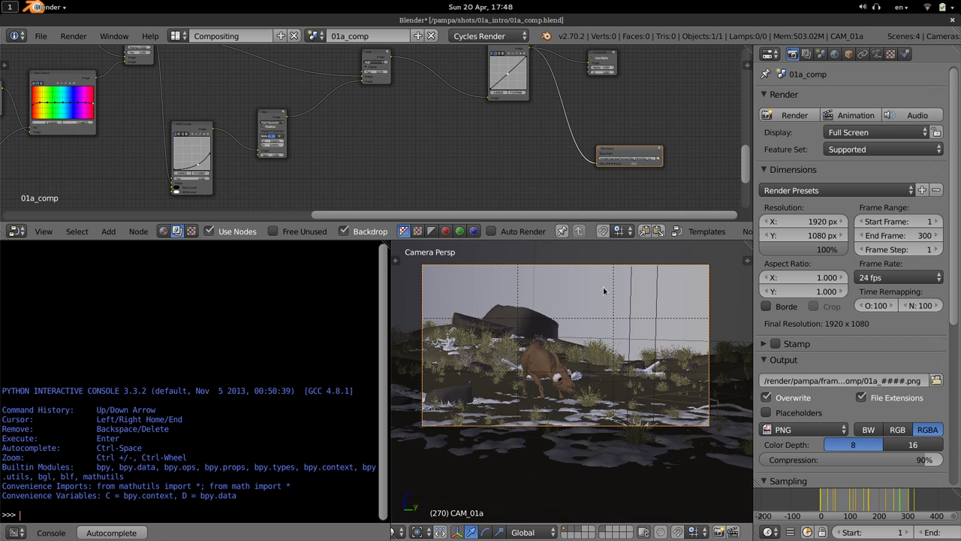
# - Widen the properties editor, show its render layers settings and place the layer list above the Passes and Layer panels
pyautogui.moveTo(754, 78); pyautogui.dragTo(690, 89)
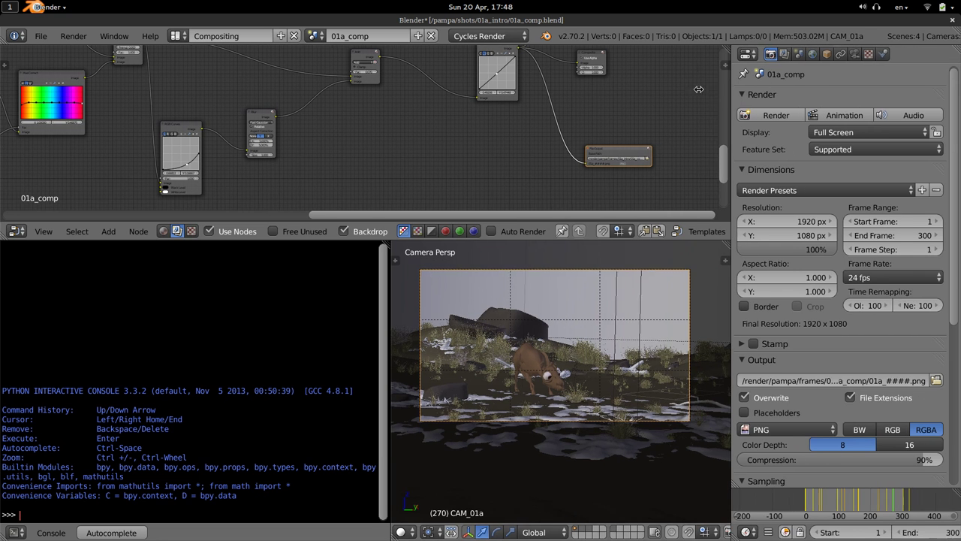
pyautogui.click(743, 54)
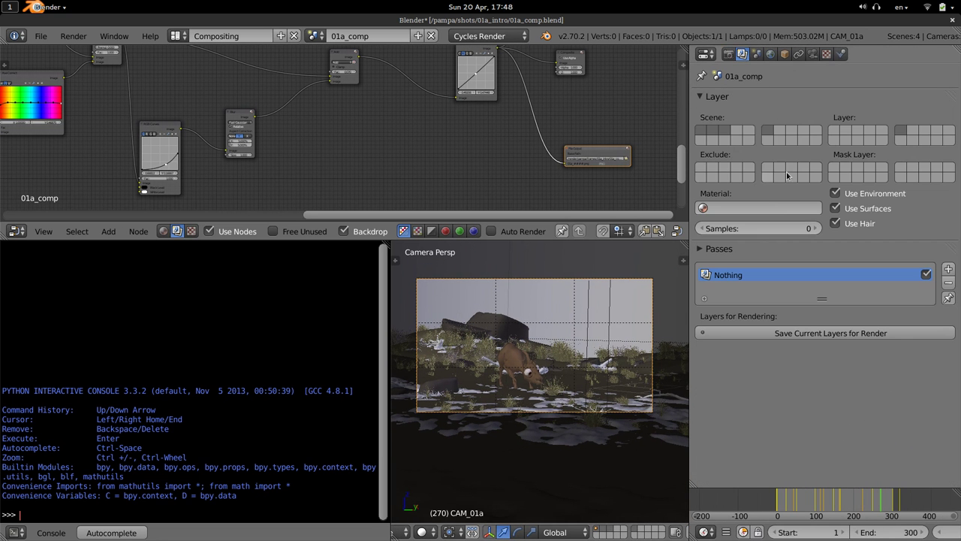
pyautogui.moveTo(953, 250); pyautogui.dragTo(949, 379)
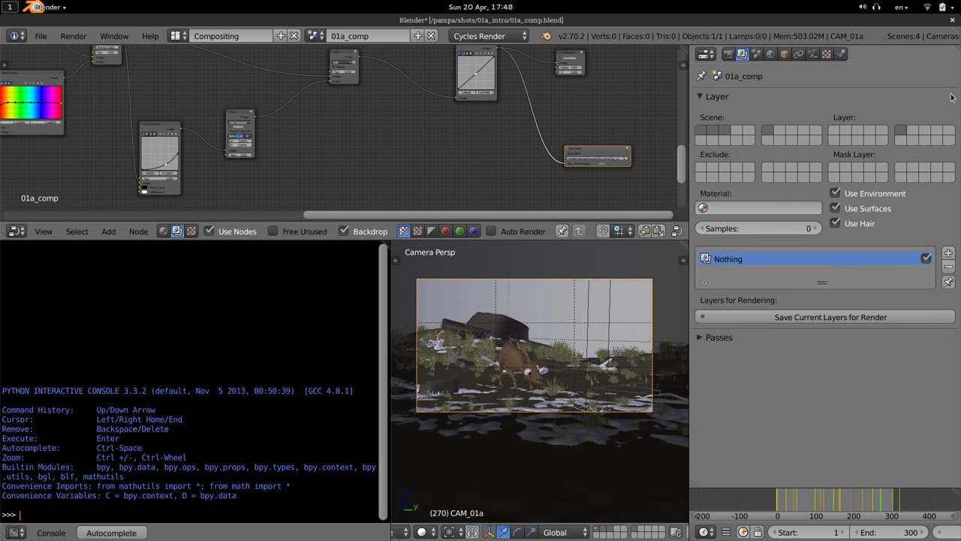
pyautogui.moveTo(951, 95); pyautogui.dragTo(948, 371)
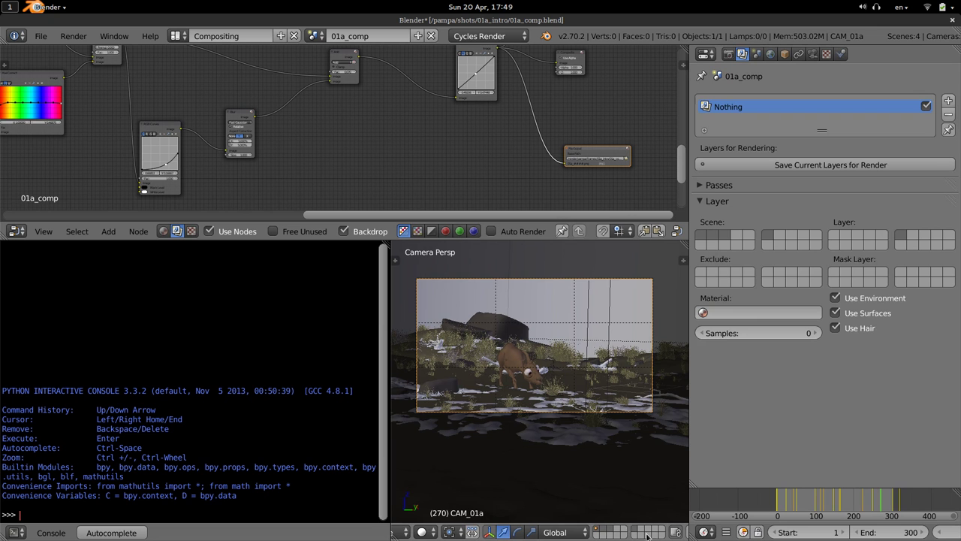
# - Save the currently visible scene layers of 01a_comp as its layers for rendering
pyautogui.click(766, 167)
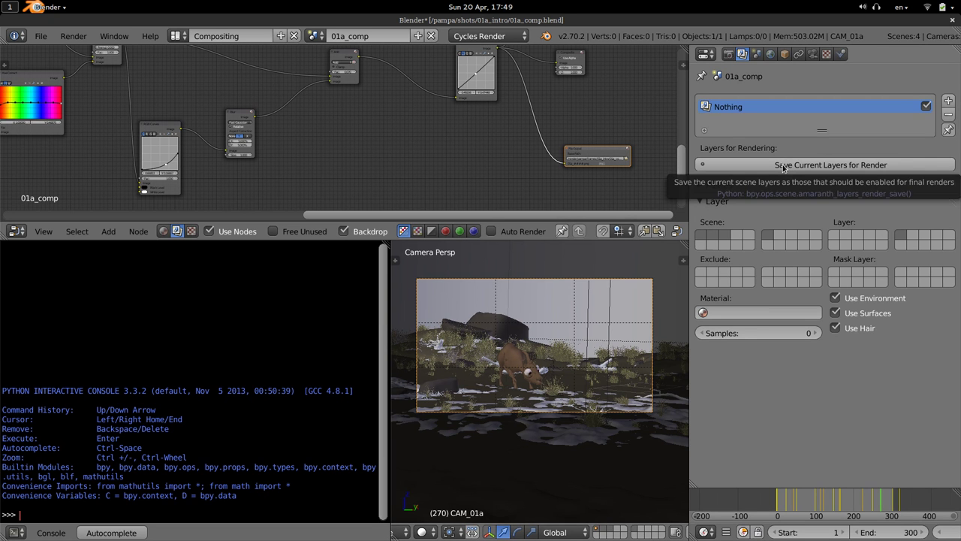
pyautogui.click(778, 167)
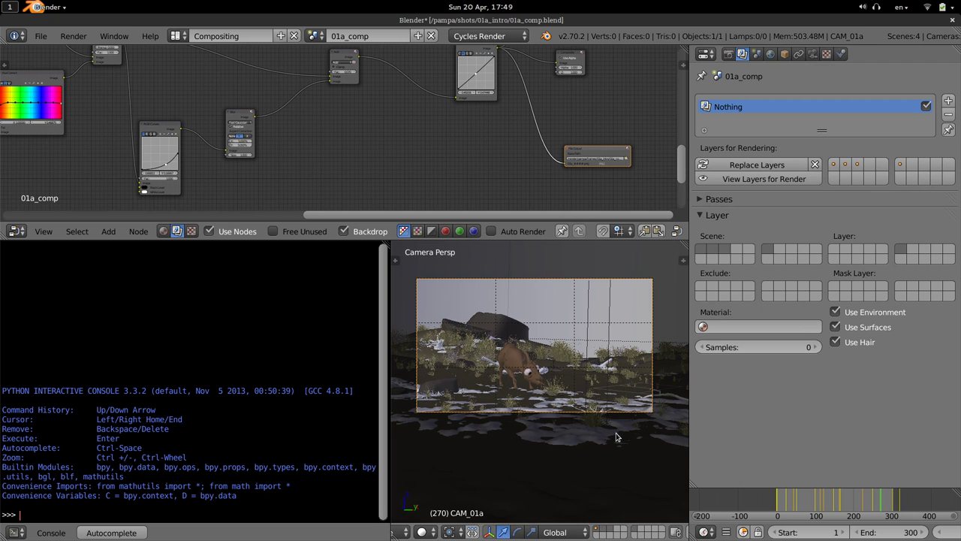
# - Switch through individual scene layers in the viewport and leave only the second layer of the lower row visible
pyautogui.click(621, 536)
pyautogui.click(609, 536)
pyautogui.click(603, 535)
pyautogui.click(597, 536)
pyautogui.click(601, 535)
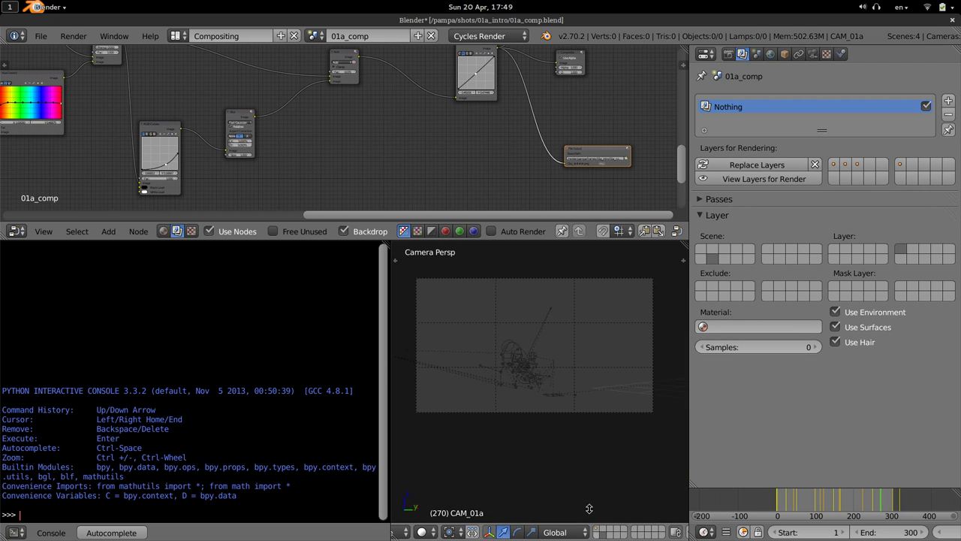
# - Show the scene layers saved for rendering, orbit outside the camera to check the full set, and return to the camera view
pyautogui.press('KP_0')
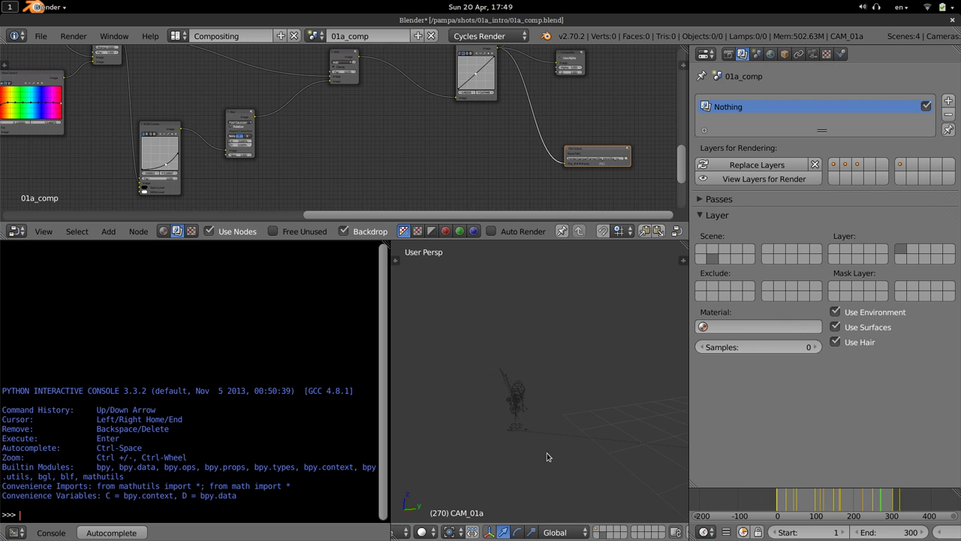
pyautogui.click(746, 181)
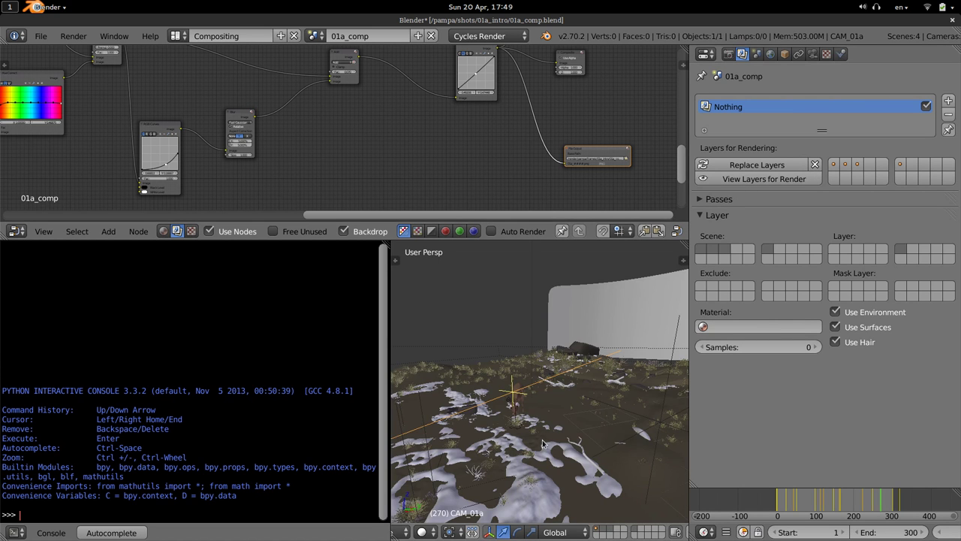
pyautogui.press('KP_0')
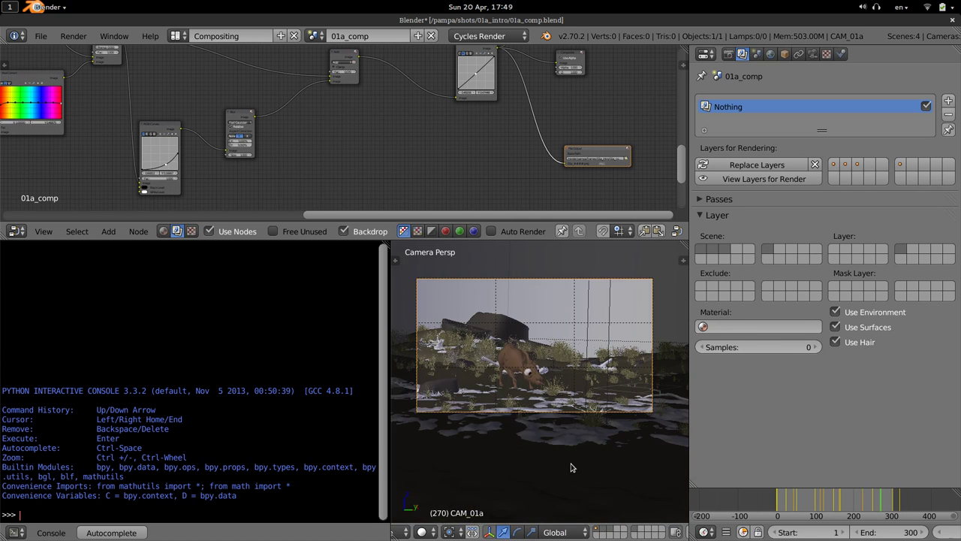
pyautogui.press('KP_0')
pyautogui.scroll(-7, 625, 529)
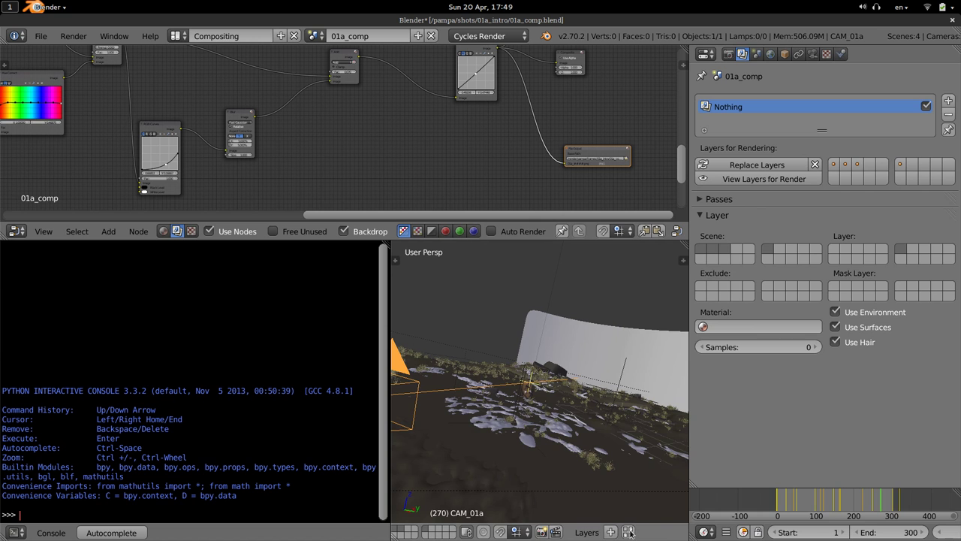
pyautogui.moveTo(530, 398); pyautogui.dragTo(582, 394, button='middle')
pyautogui.press('KP_0')
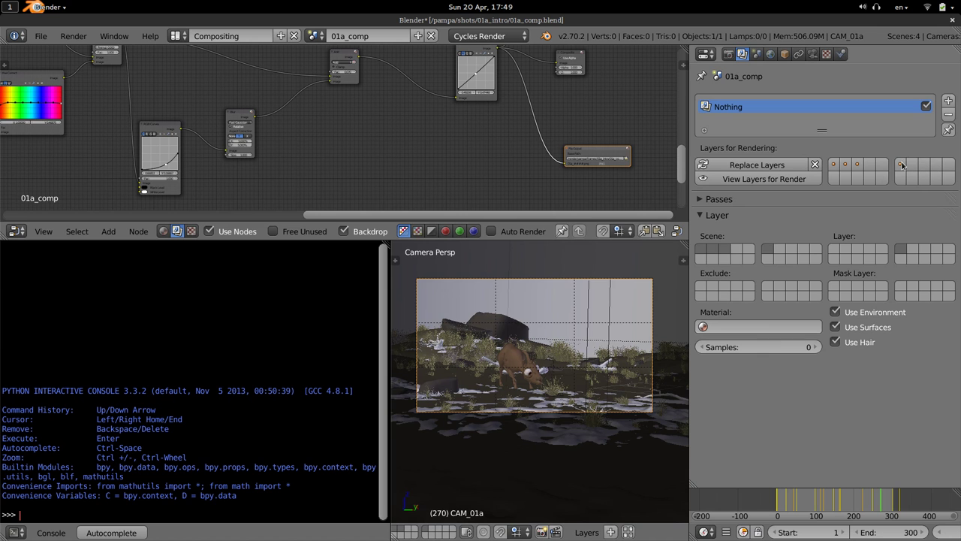
# - Remove the sky backdrop layer from the layers for rendering, toggling the second and third layers off and back on
pyautogui.click(901, 165)
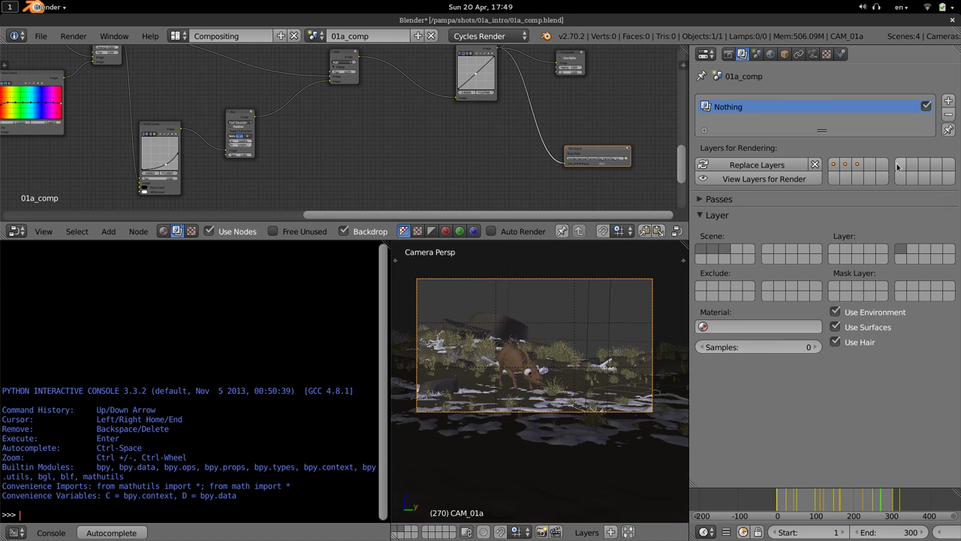
pyautogui.click(857, 164)
pyautogui.click(848, 164)
pyautogui.click(847, 164)
pyautogui.click(857, 164)
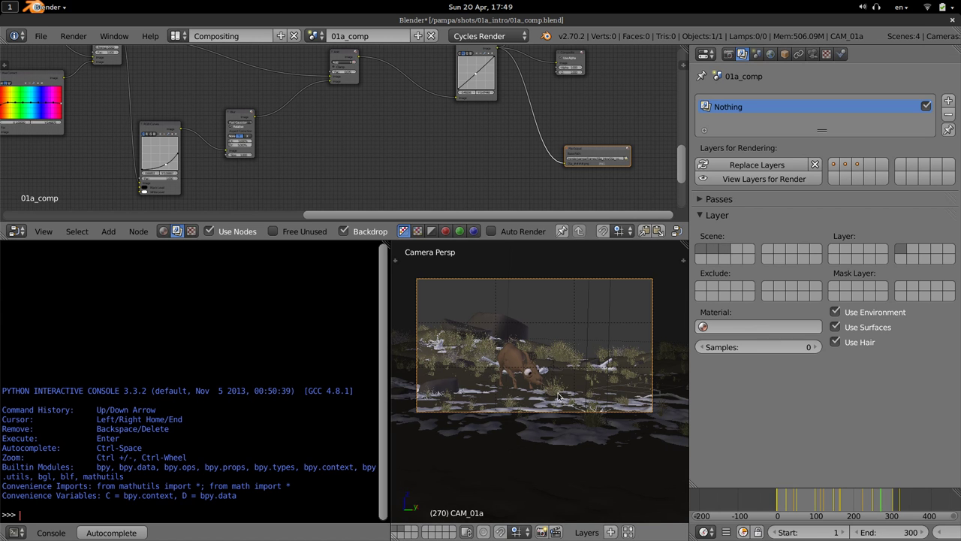
# - Clear the saved layers for rendering and save the currently visible scene layers as the new set
pyautogui.click(815, 165)
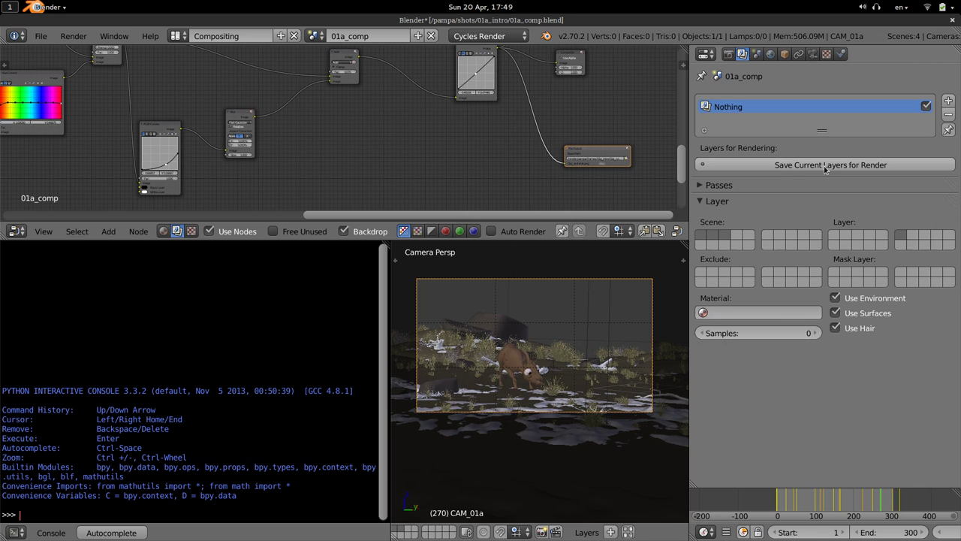
pyautogui.click(818, 167)
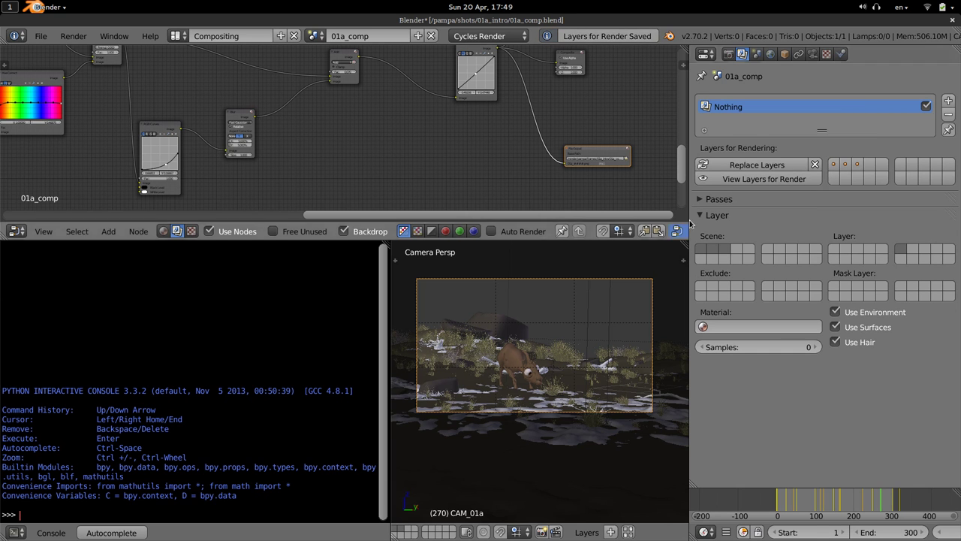
pyautogui.click(816, 165)
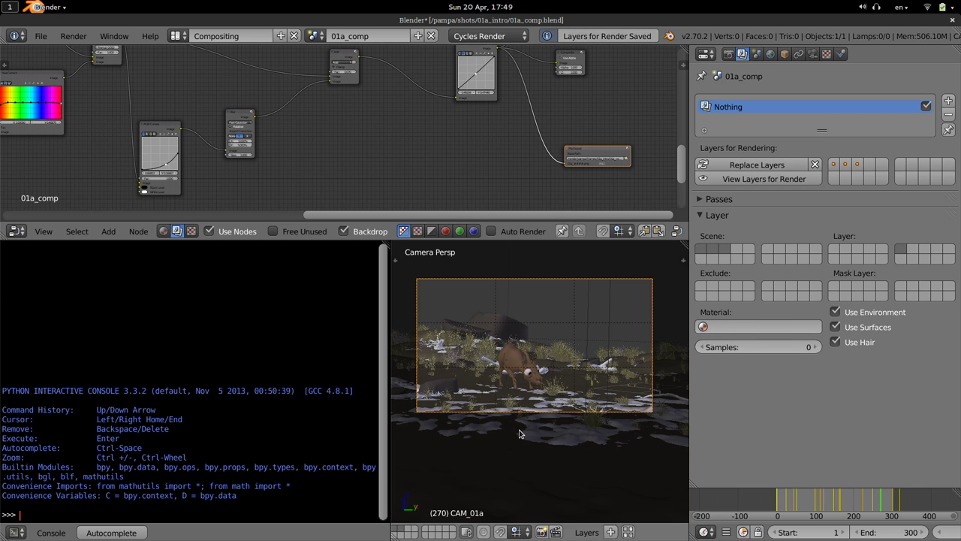
pyautogui.moveTo(581, 390); pyautogui.dragTo(571, 384, button='middle')
pyautogui.press('KP_0')
# - Switch to the Amaranth page in Chromium and read the Cycles section on Set as Render Samples
pyautogui.hotkey('ctrl', 'alt', 'Down')
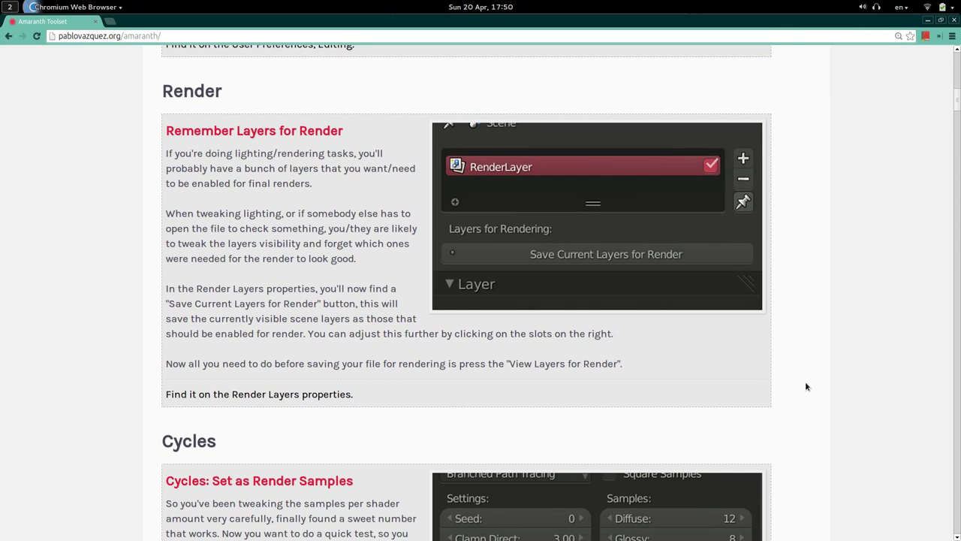
pyautogui.scroll(-4, 806, 387)
pyautogui.scroll(3, 806, 387)
pyautogui.scroll(-3, 806, 387)
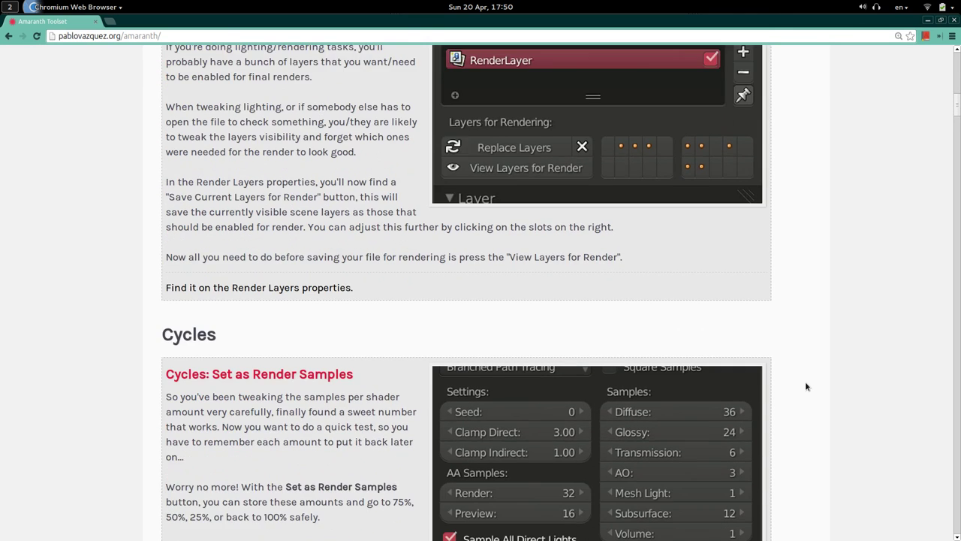
pyautogui.scroll(-1, 806, 387)
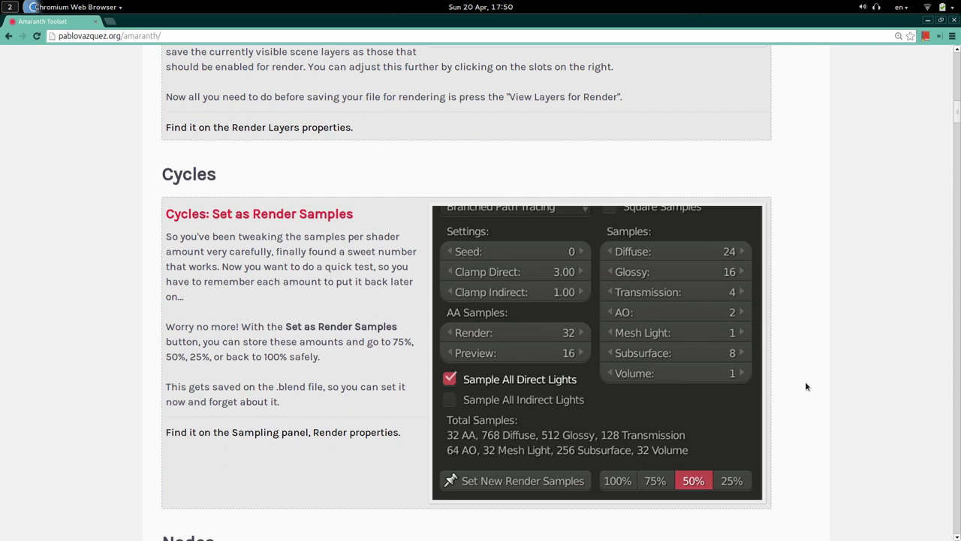
pyautogui.scroll(-1, 805, 387)
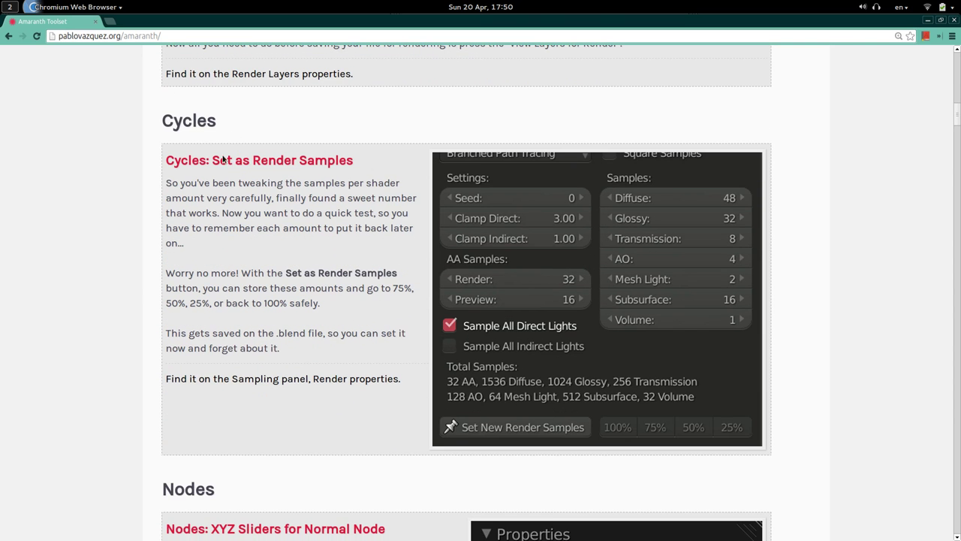
pyautogui.moveTo(228, 160); pyautogui.dragTo(369, 161)
pyautogui.click(258, 174)
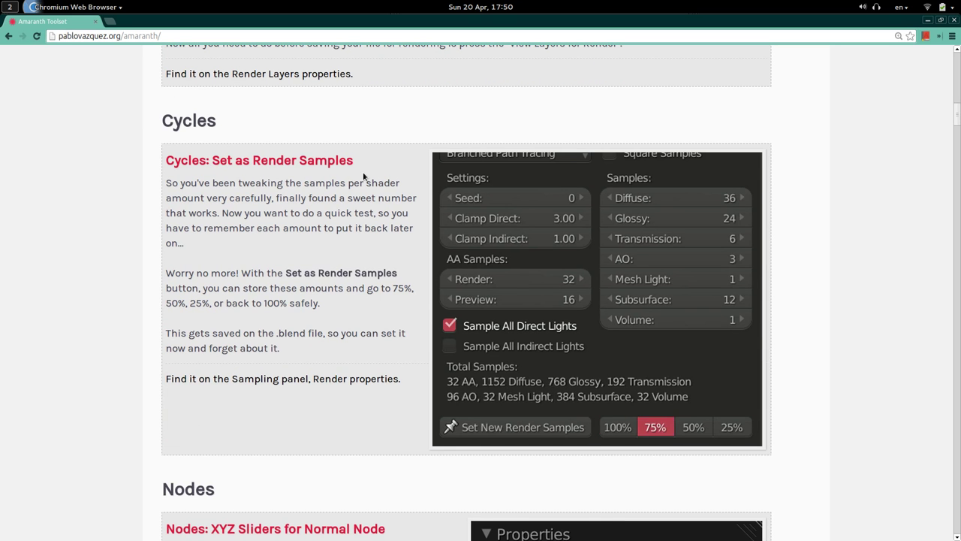
# - Switch back to Blender, show the render settings and leave the Sampling panel expanded with the other panels collapsed
pyautogui.hotkey('ctrl', 'alt', 'Up')
pyautogui.click(728, 54)
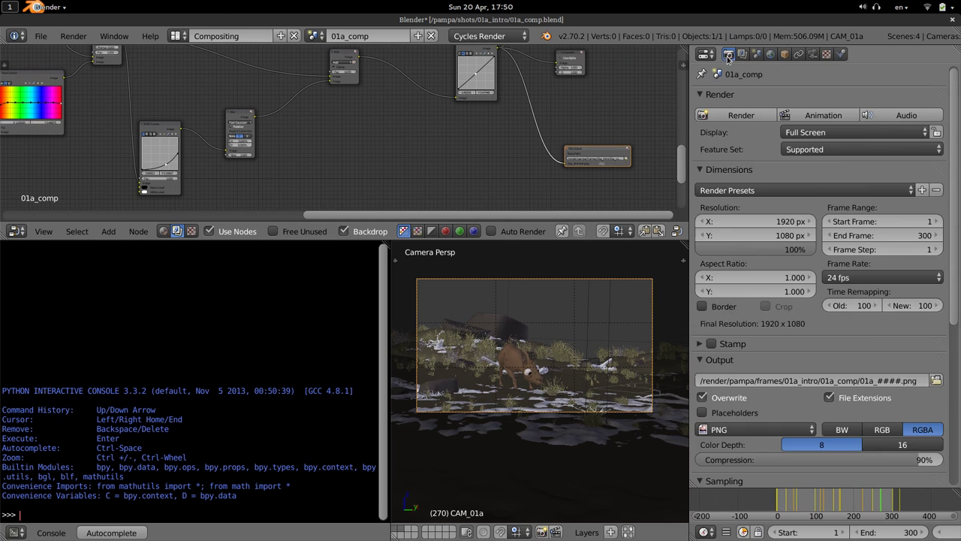
pyautogui.scroll(-5, 734, 187)
pyautogui.scroll(3, 730, 139)
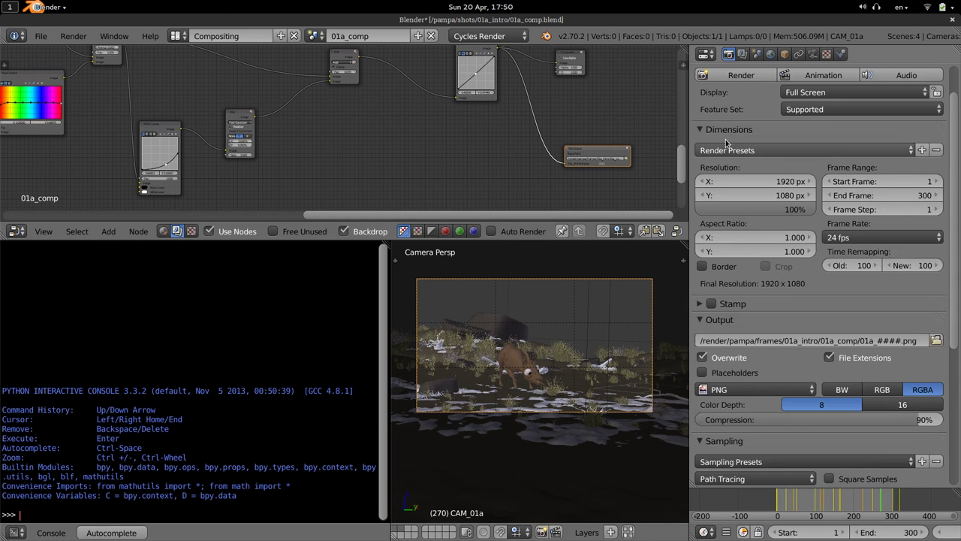
pyautogui.keyDown('ctrl'); pyautogui.click(724, 129); pyautogui.keyUp('ctrl')
pyautogui.press('a')
pyautogui.click(735, 123)
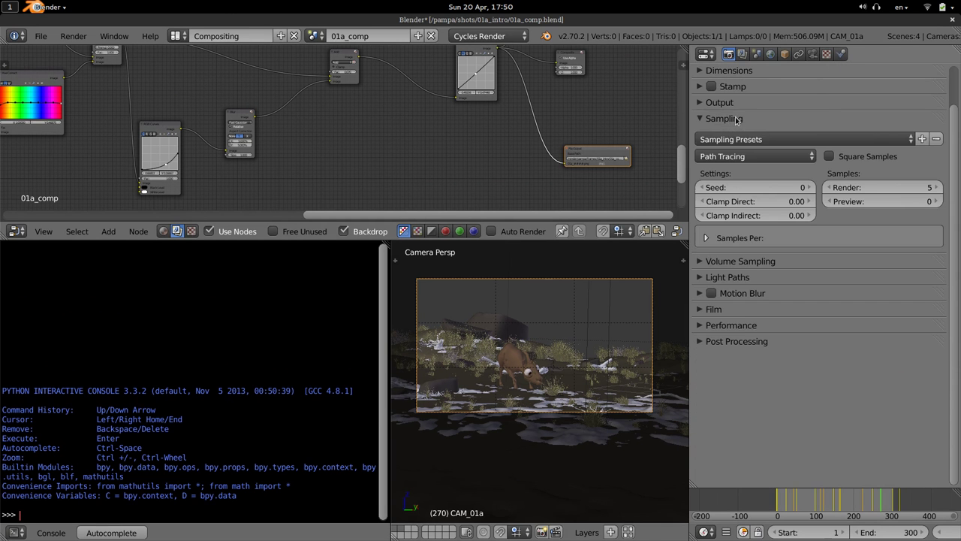
# - Set the sampling integrator to Branched Path Tracing and widen the 3D viewport by narrowing the Python console
pyautogui.click(755, 156)
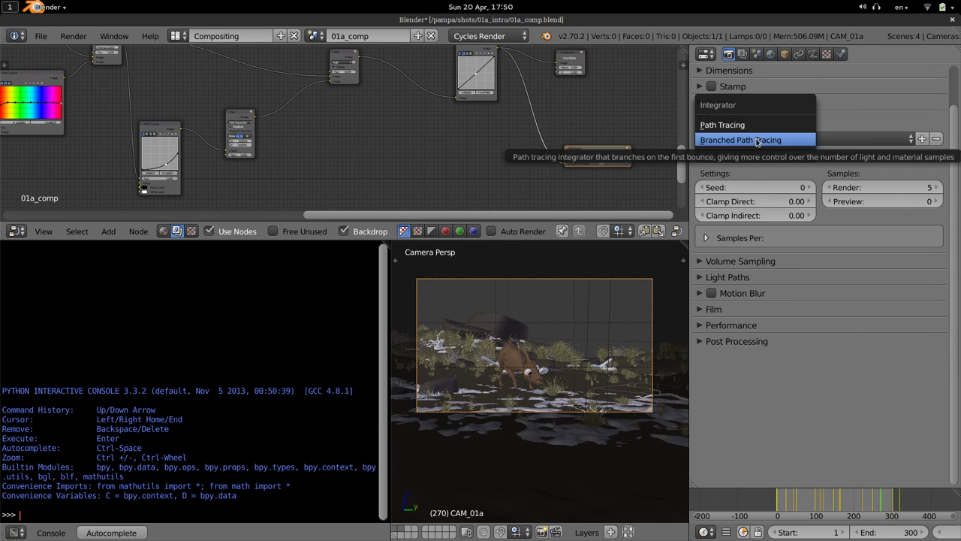
pyautogui.click(755, 139)
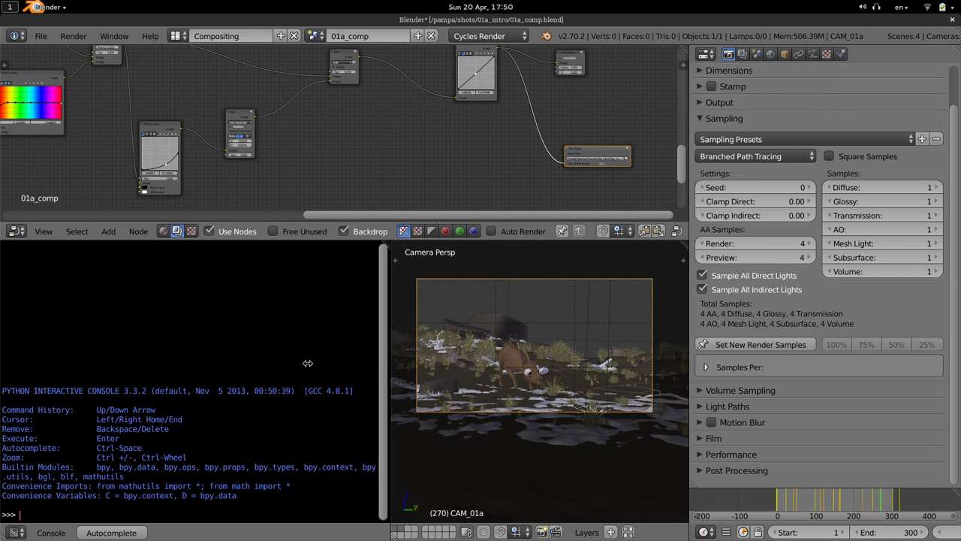
pyautogui.moveTo(389, 373); pyautogui.dragTo(250, 374)
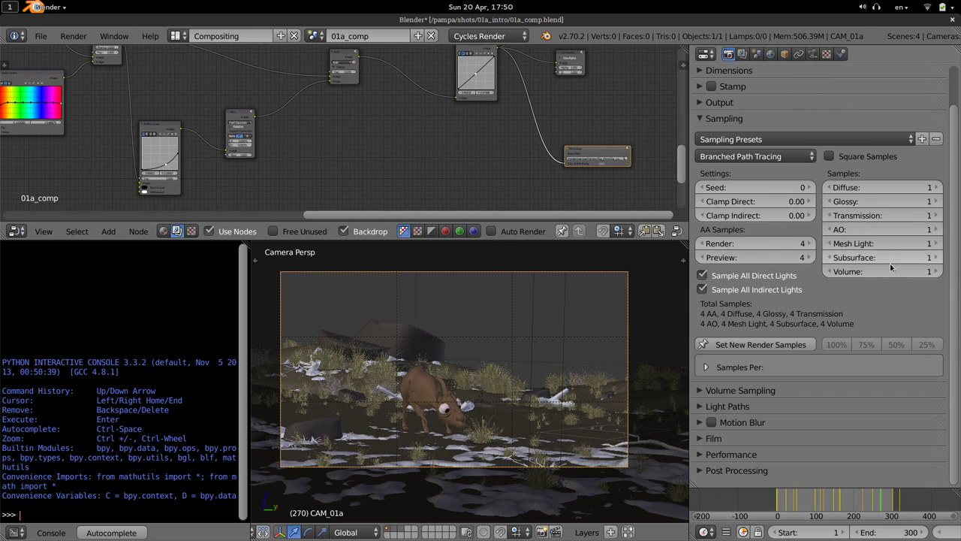
# - Set the diffuse samples to 16 and the glossy samples to 8
pyautogui.click(883, 191)
pyautogui.write('16')
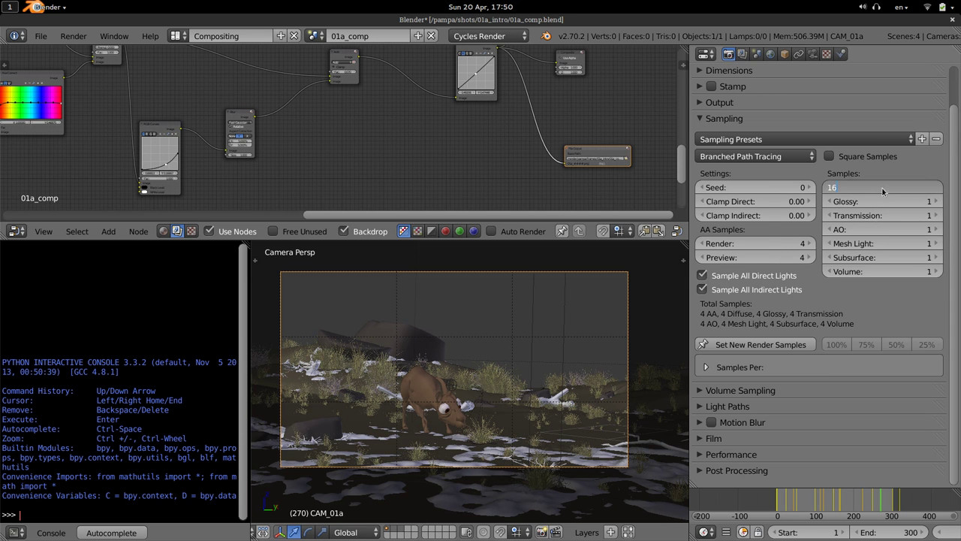
pyautogui.press('Return')
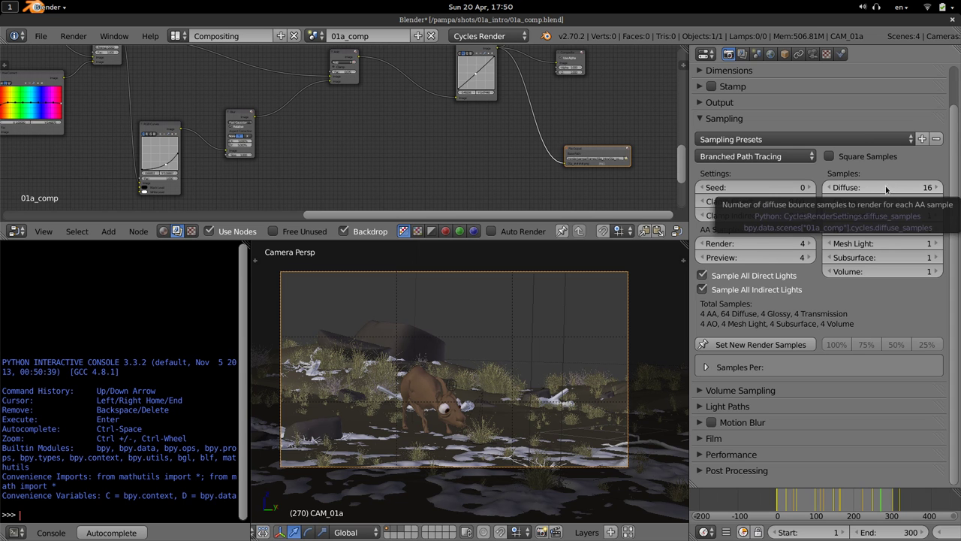
pyautogui.click(878, 201)
pyautogui.write('8')
pyautogui.press('Return')
# - Set the transmission samples to 32 and keep the diffuse samples at 16
pyautogui.click(879, 215)
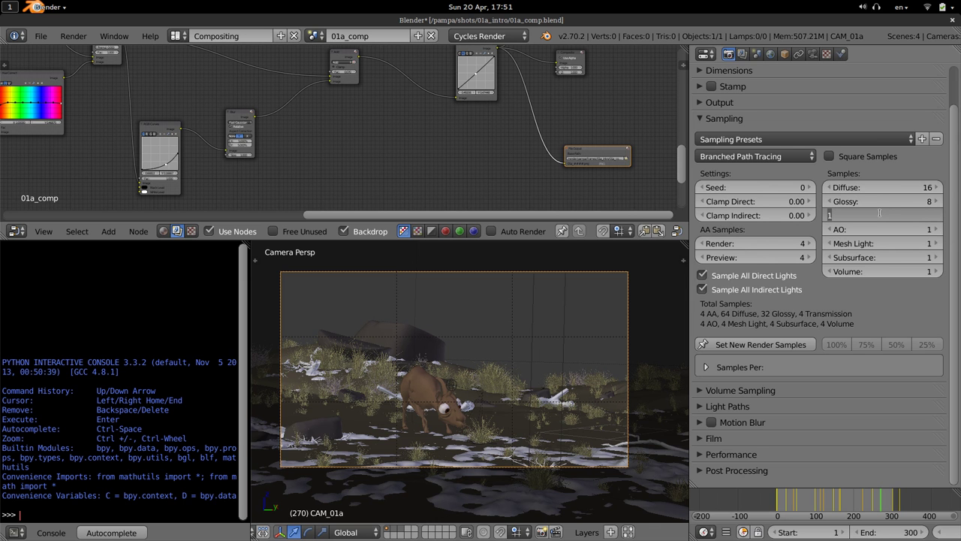
pyautogui.press('Return')
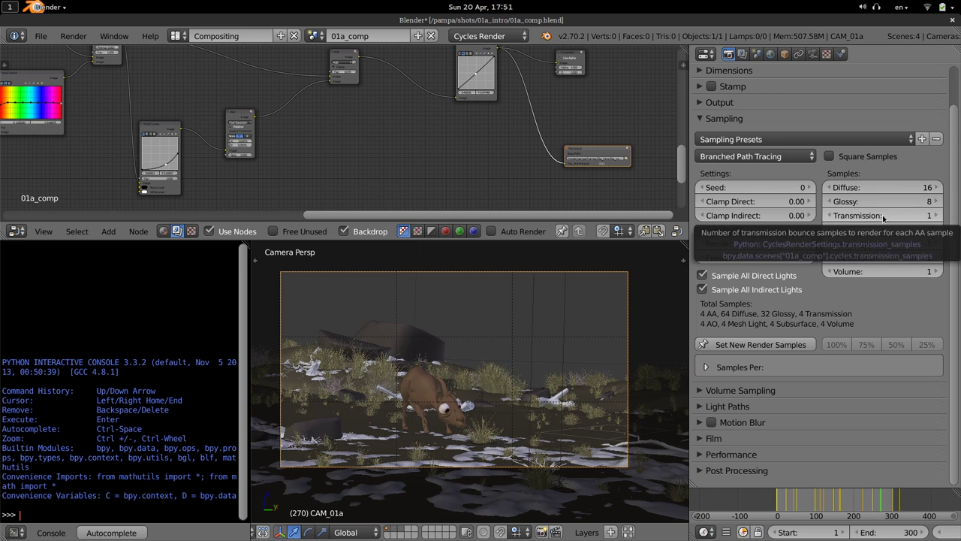
pyautogui.click(884, 216)
pyautogui.write('32')
pyautogui.press('Return')
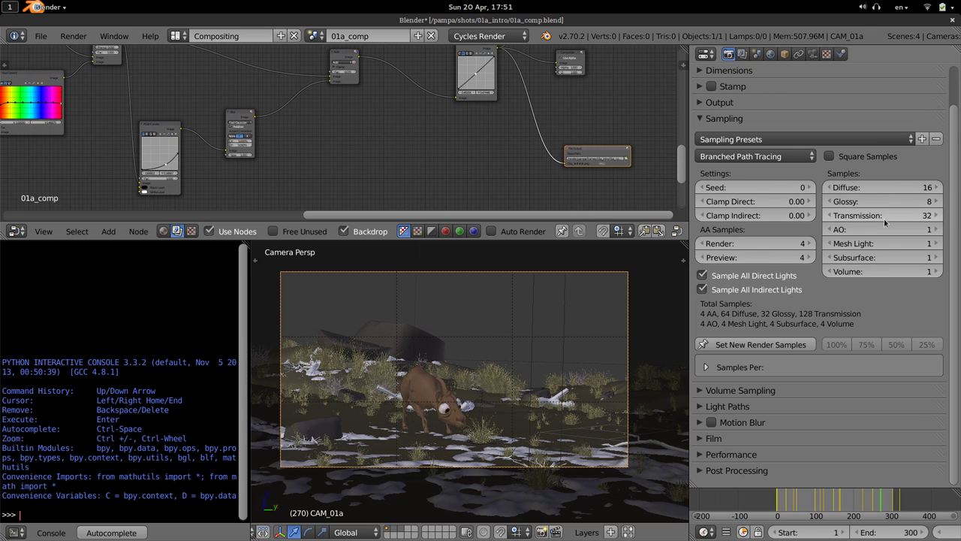
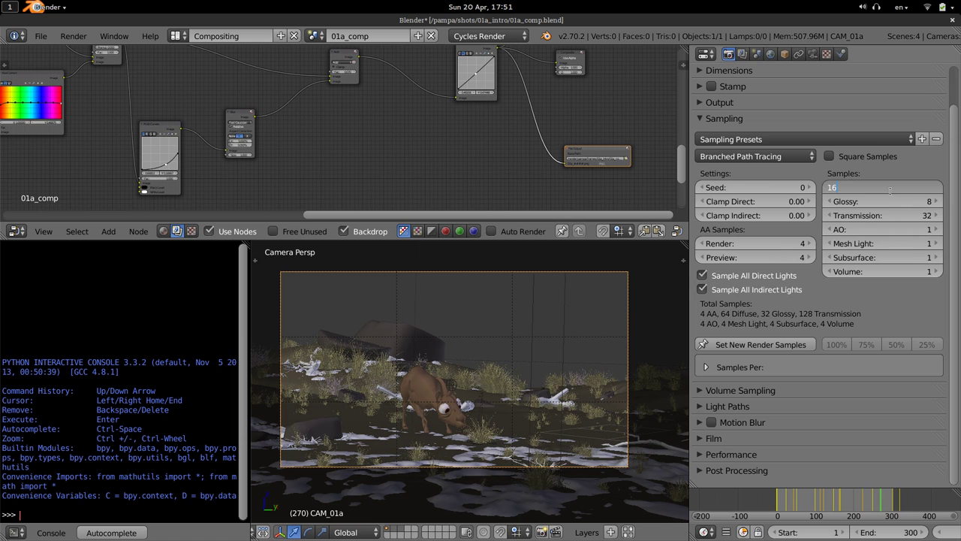
pyautogui.press('Return')
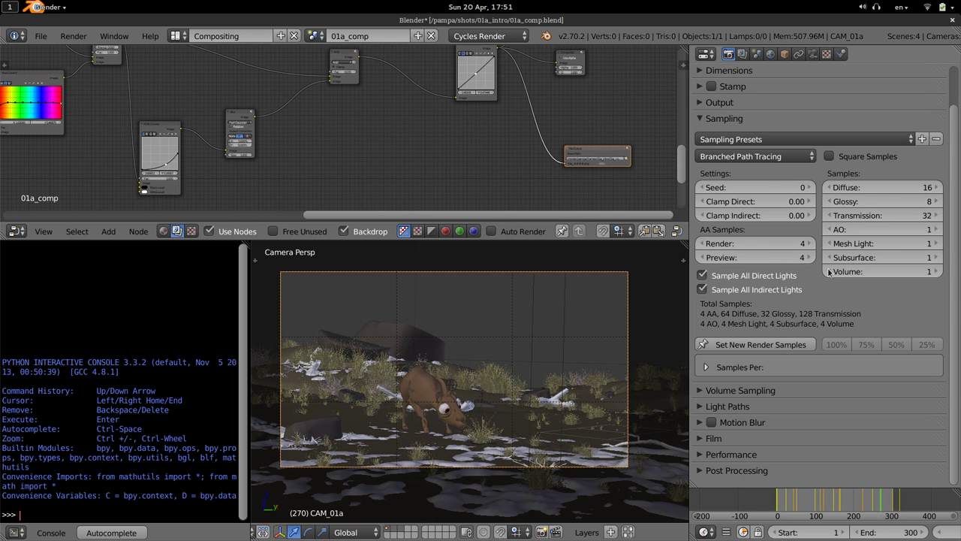
# - Store the current sample amounts as render samples and scale them to 50%, 75% and back to 100%
pyautogui.click(790, 347)
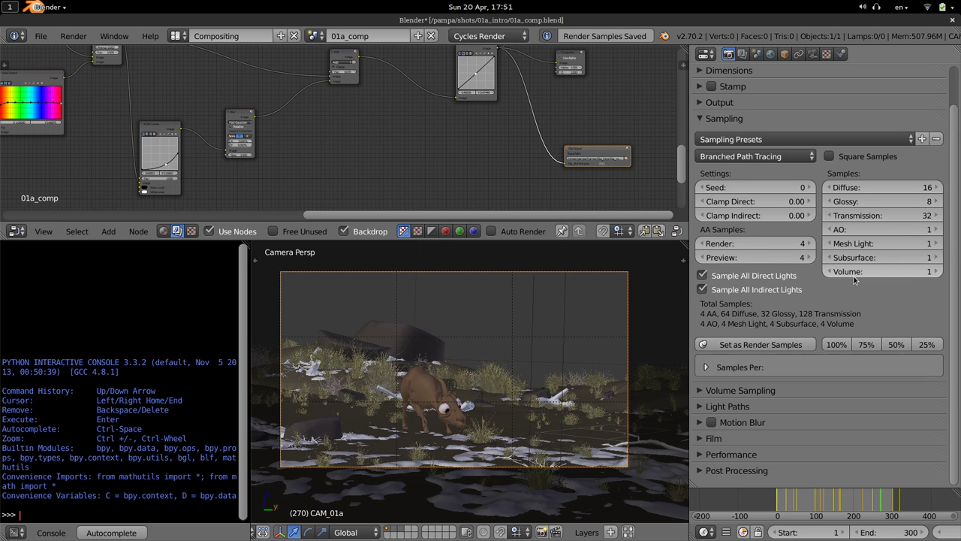
pyautogui.click(898, 345)
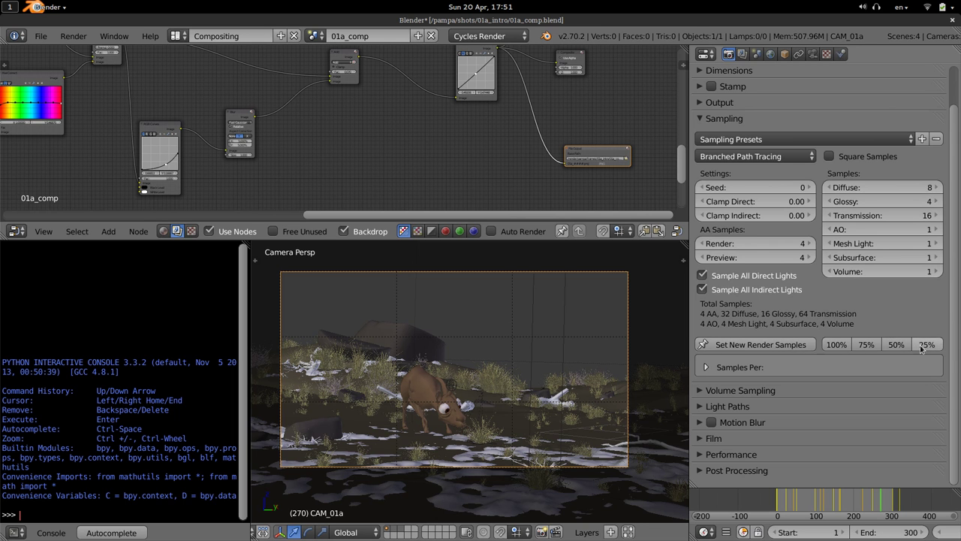
pyautogui.click(871, 345)
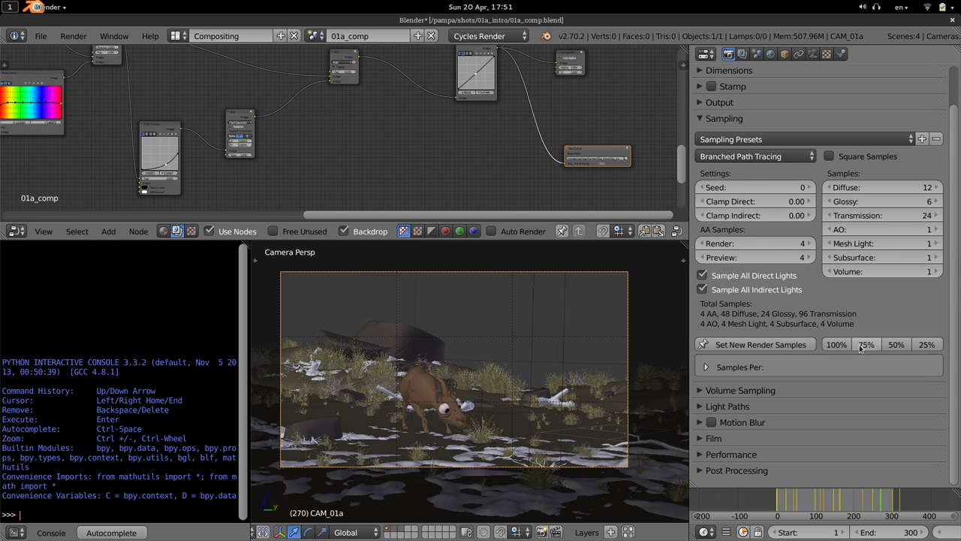
pyautogui.click(849, 346)
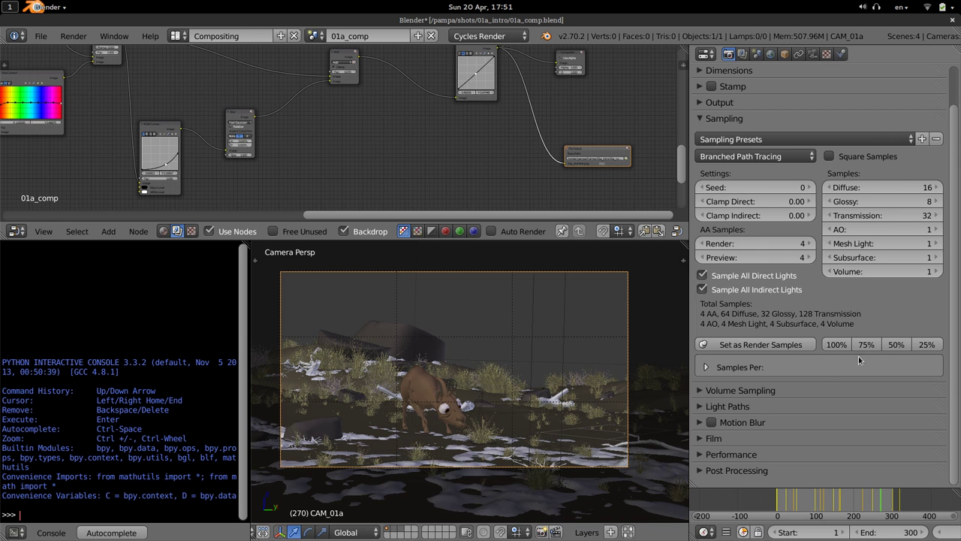
# - Scale the render samples repeatedly between 25%, 50%, 75% and 100%, ending at 100%
pyautogui.click(894, 343)
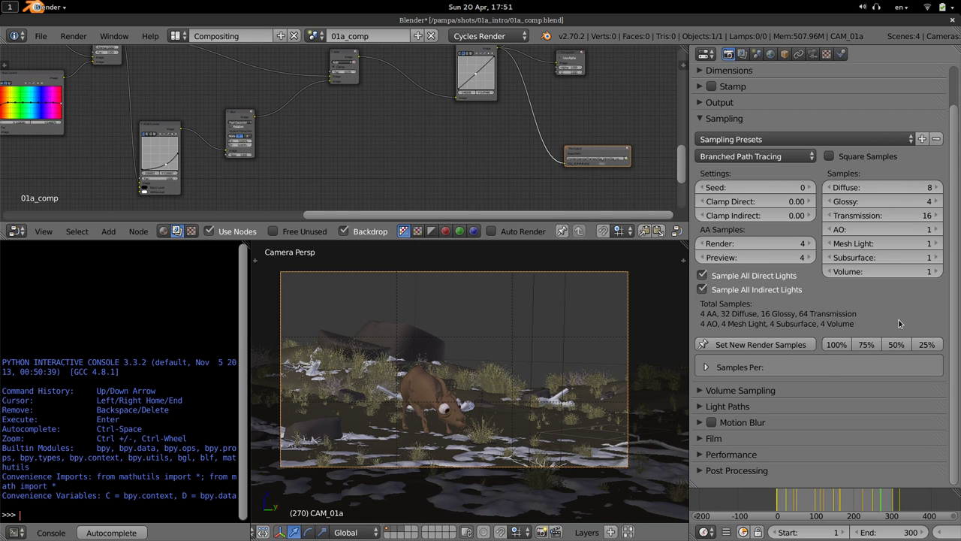
pyautogui.click(842, 343)
pyautogui.click(867, 344)
pyautogui.click(897, 344)
pyautogui.click(922, 344)
pyautogui.click(896, 344)
pyautogui.click(869, 345)
pyautogui.click(836, 345)
pyautogui.click(917, 347)
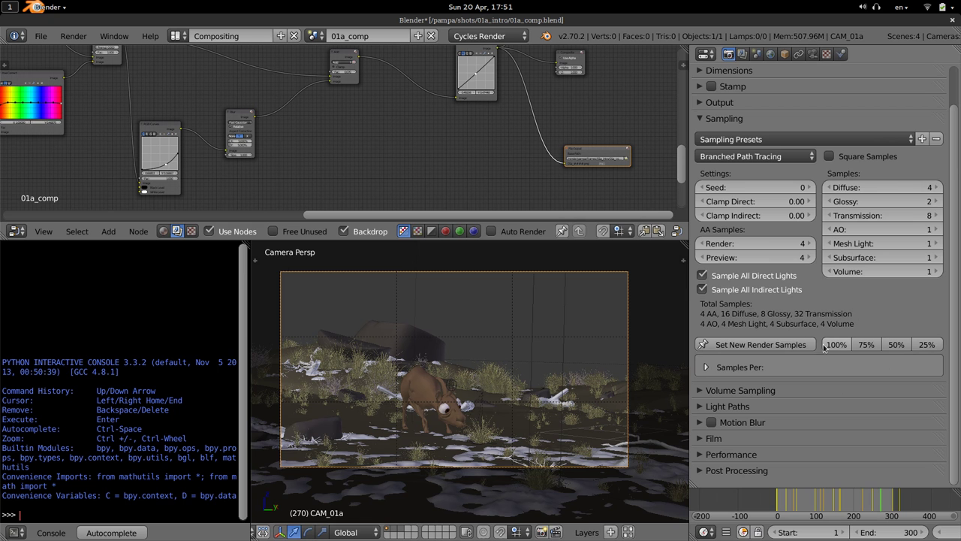
pyautogui.click(843, 344)
pyautogui.click(935, 344)
pyautogui.click(848, 345)
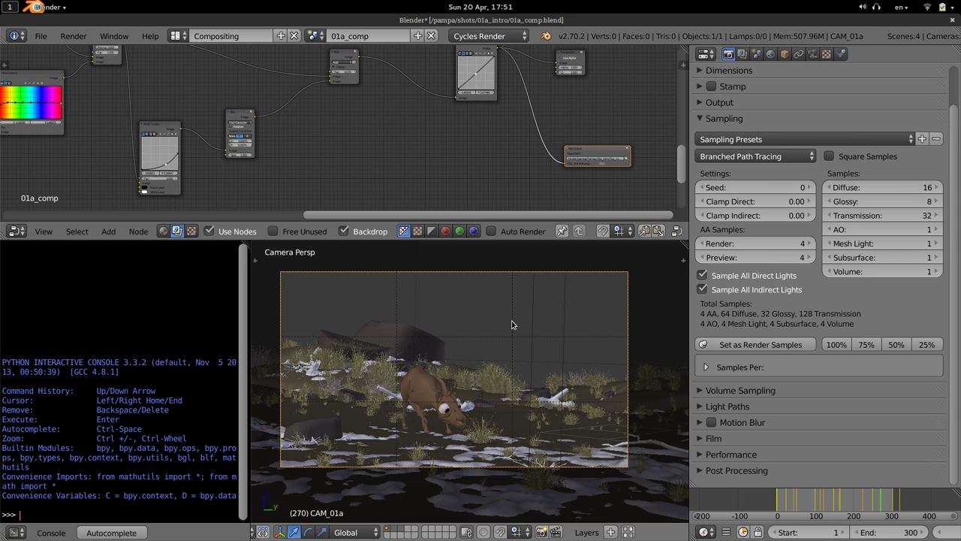
# - Switch to the browser to read the XYZ Sliders for Normal Node section of the Amaranth page, and return to Blender
pyautogui.hotkey('ctrl', 'alt', 'Down')
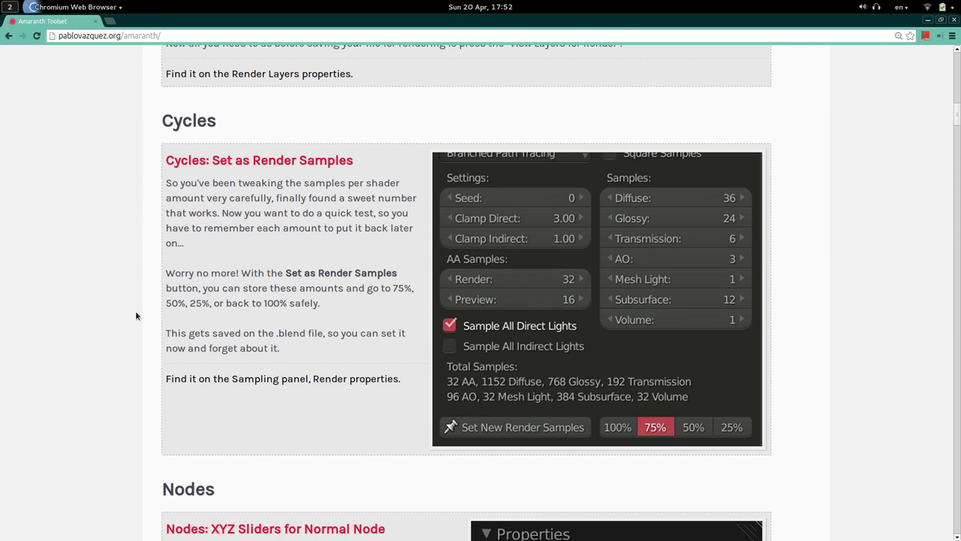
pyautogui.scroll(-4, 136, 316)
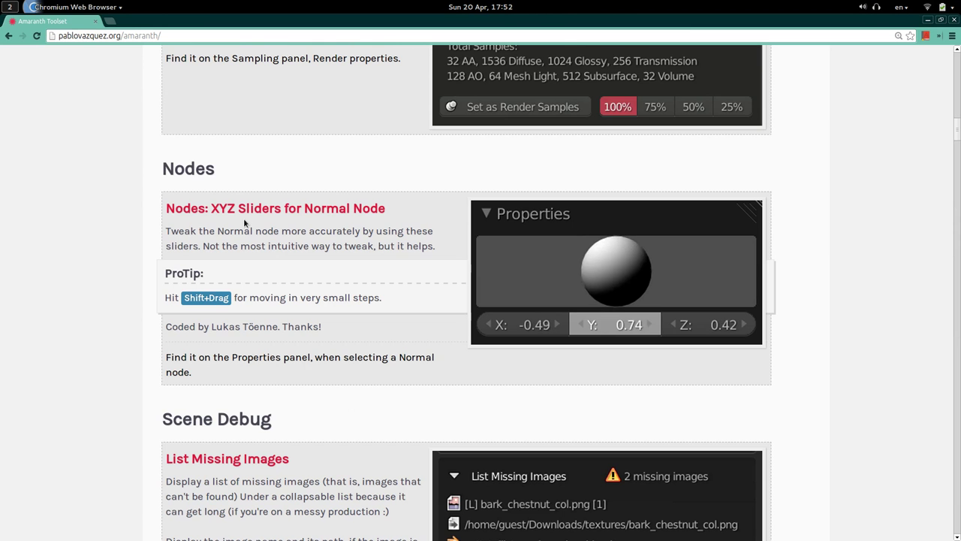
pyautogui.hotkey('ctrl', 'alt', 'Up')
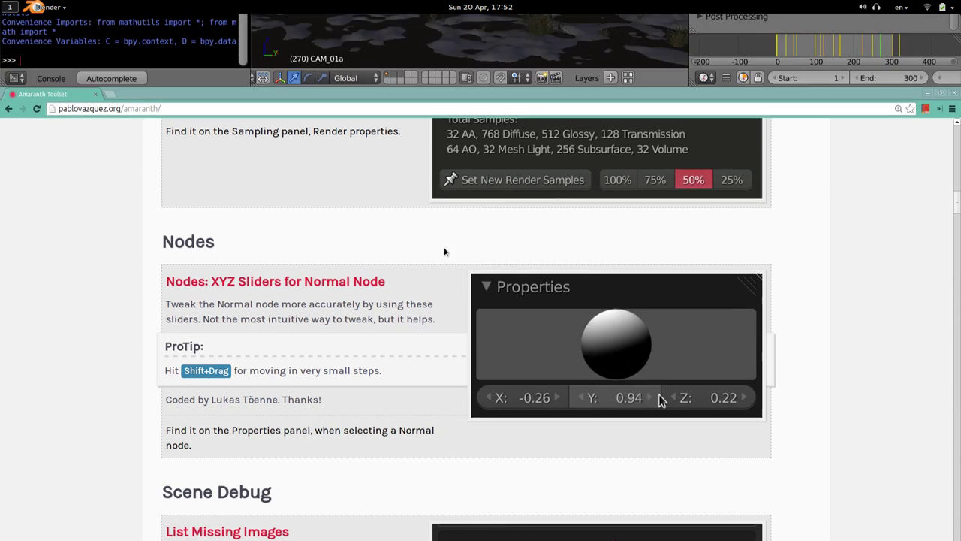
# - Show the properties sidebar in the compositing node editor and bring an empty area of the node tree into view
pyautogui.hotkey('ctrl', 'shift', 'o')
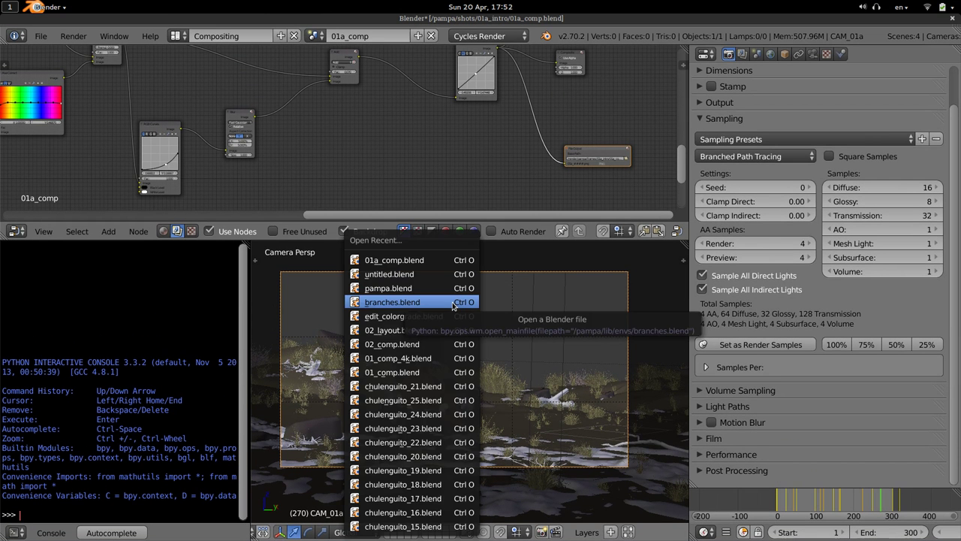
pyautogui.click(452, 302)
pyautogui.hotkey('shift', 'space')
pyautogui.scroll(-9, 488, 227)
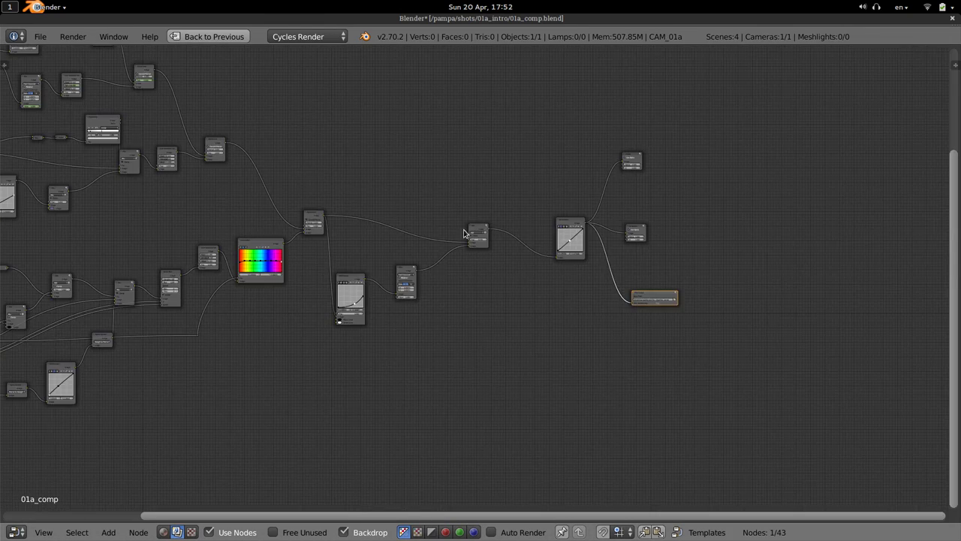
pyautogui.moveTo(501, 299); pyautogui.dragTo(639, 294, button='middle')
pyautogui.moveTo(443, 265); pyautogui.dragTo(313, 240, button='middle')
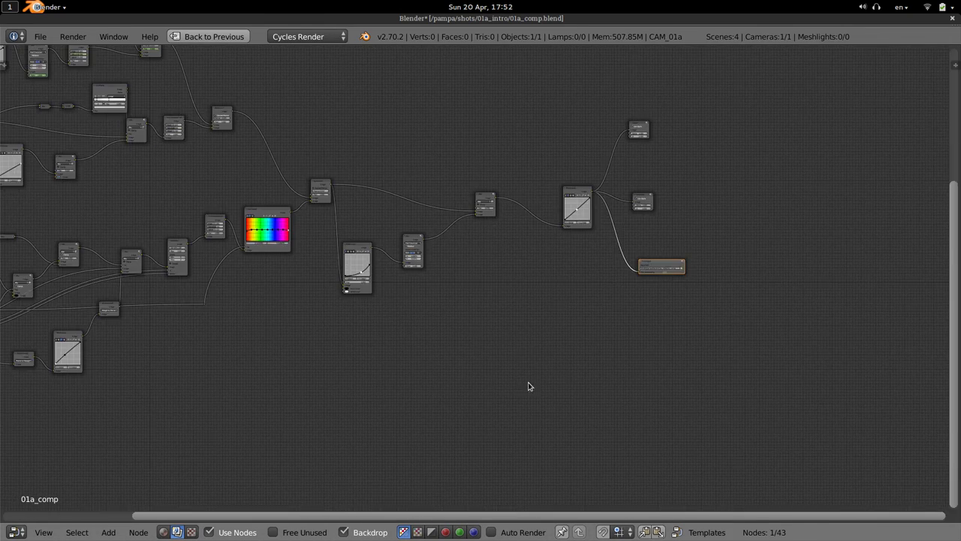
pyautogui.press('n')
pyautogui.hotkey('ctrl', 'space')
pyautogui.moveTo(391, 169); pyautogui.dragTo(268, 151, button='middle')
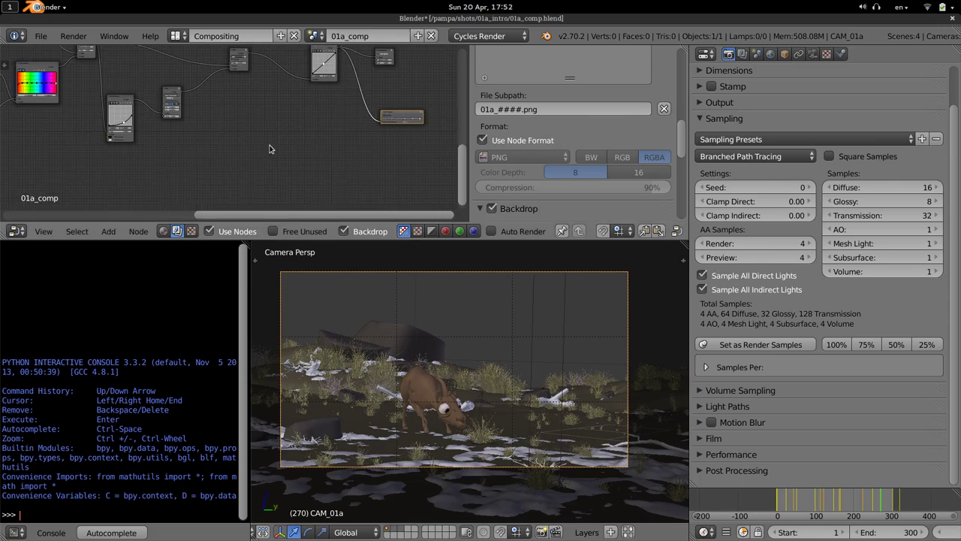
# - Add a Normal node in an empty area of the compositing tree and maximize the node editor around it
pyautogui.hotkey('shift', 'a')
pyautogui.moveTo(264, 221)
pyautogui.click(312, 230)
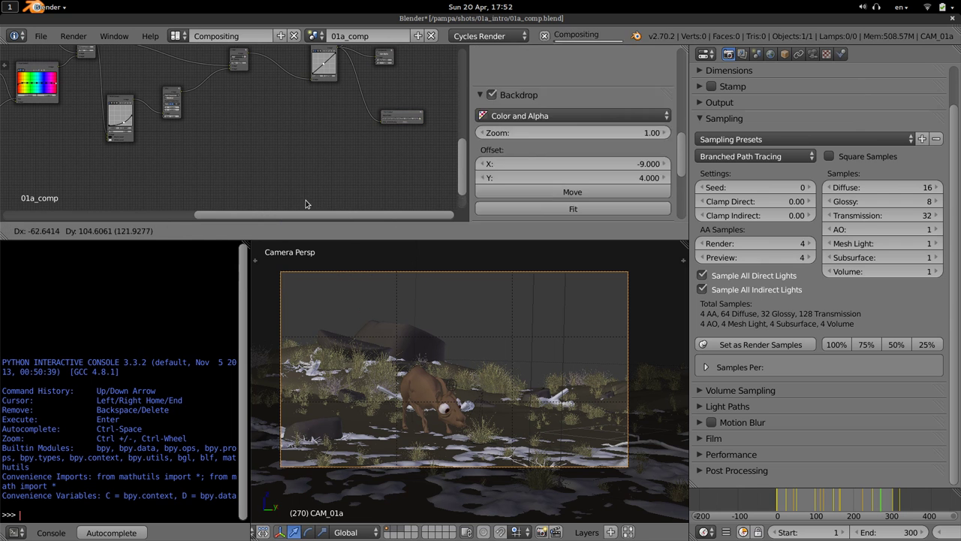
pyautogui.scroll(3, 290, 161)
pyautogui.scroll(5, 290, 162)
pyautogui.moveTo(437, 207); pyautogui.dragTo(279, 118, button='middle')
pyautogui.scroll(3, 278, 118)
pyautogui.hotkey('shift', 'space')
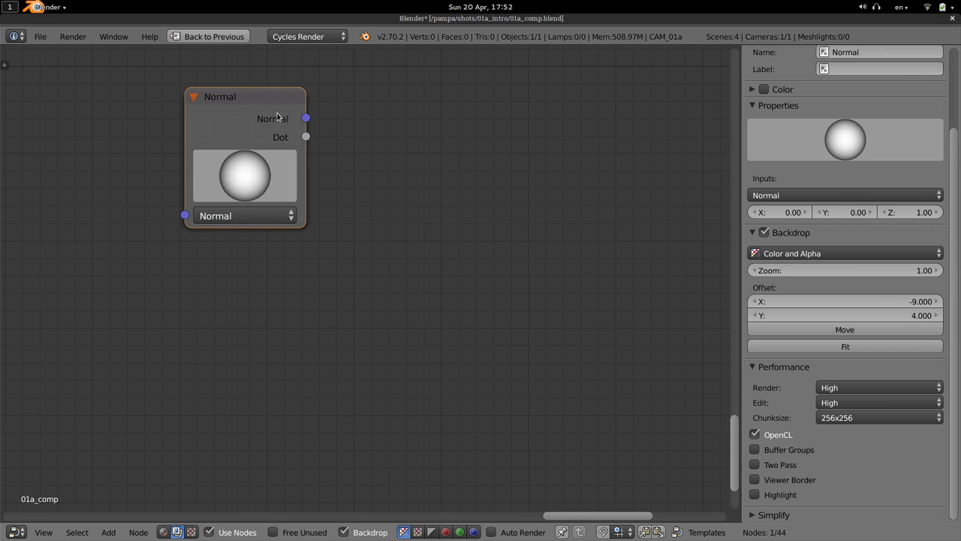
pyautogui.moveTo(466, 234); pyautogui.dragTo(581, 344, button='middle')
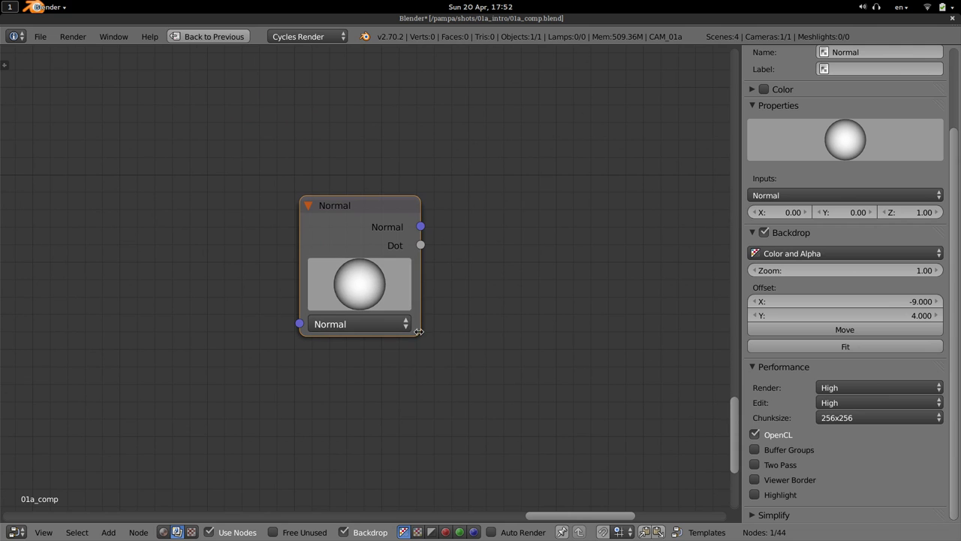
# - Widen the Normal node slightly and turn its sphere to about X -0.54, Y 0.81, Z -0.24
pyautogui.moveTo(421, 331); pyautogui.dragTo(447, 331)
pyautogui.moveTo(374, 284)
pyautogui.mouseDown()
pyautogui.moveTo(356, 266)
pyautogui.moveTo(371, 266)
pyautogui.mouseUp()
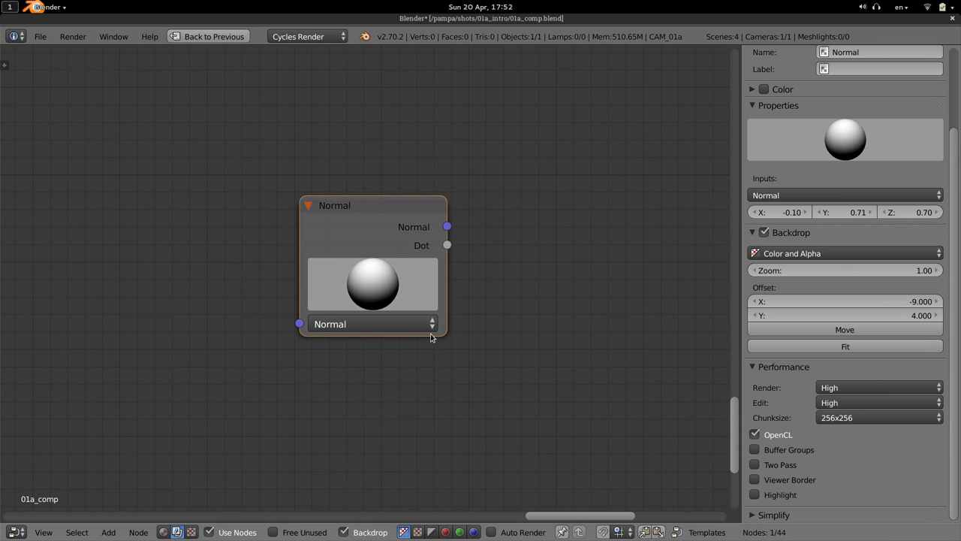
pyautogui.moveTo(444, 329); pyautogui.dragTo(447, 356)
pyautogui.moveTo(359, 284); pyautogui.dragTo(448, 354)
pyautogui.moveTo(372, 267)
pyautogui.mouseDown()
pyautogui.moveTo(380, 361)
pyautogui.moveTo(331, 301)
pyautogui.moveTo(273, 193)
pyautogui.moveTo(379, 281)
pyautogui.moveTo(361, 292)
pyautogui.moveTo(343, 285)
pyautogui.moveTo(382, 294)
pyautogui.moveTo(382, 277)
pyautogui.moveTo(365, 286)
pyautogui.moveTo(379, 281)
pyautogui.moveTo(366, 279)
pyautogui.moveTo(375, 264)
pyautogui.mouseUp()
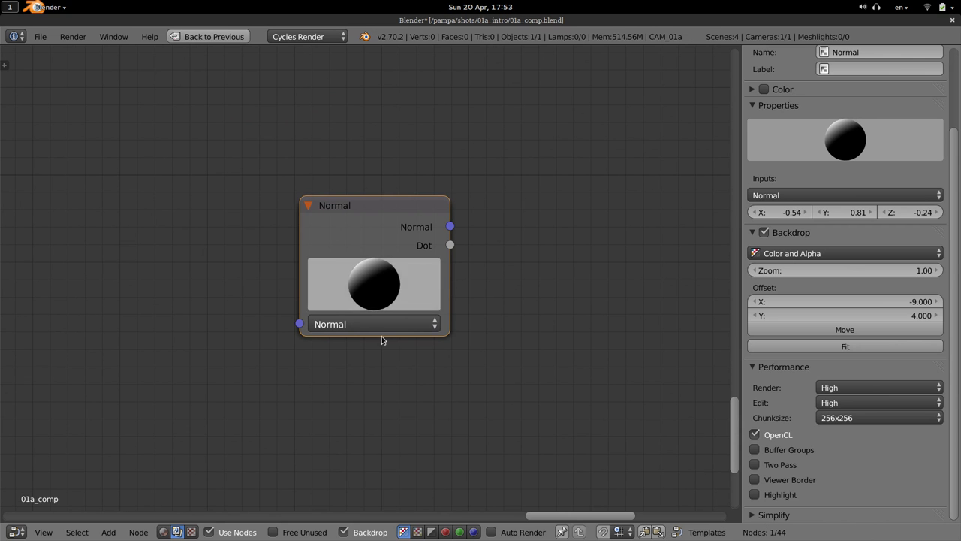
# - Widen and enlarge the properties sidebar, and adjust the Normal node's X value to -0.44
pyautogui.moveTo(742, 285); pyautogui.dragTo(594, 285)
pyautogui.keyDown('ctrl'); pyautogui.moveTo(835, 242); pyautogui.dragTo(701, 361, button='middle'); pyautogui.keyUp('ctrl')
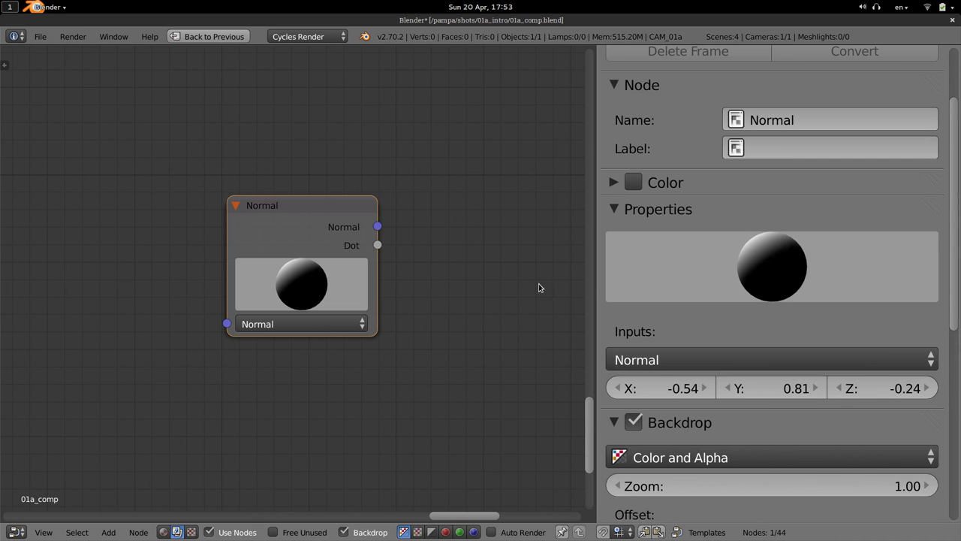
pyautogui.moveTo(661, 389)
pyautogui.mouseDown()
pyautogui.moveTo(695, 388)
pyautogui.moveTo(674, 393)
pyautogui.mouseUp()
pyautogui.click(674, 393)
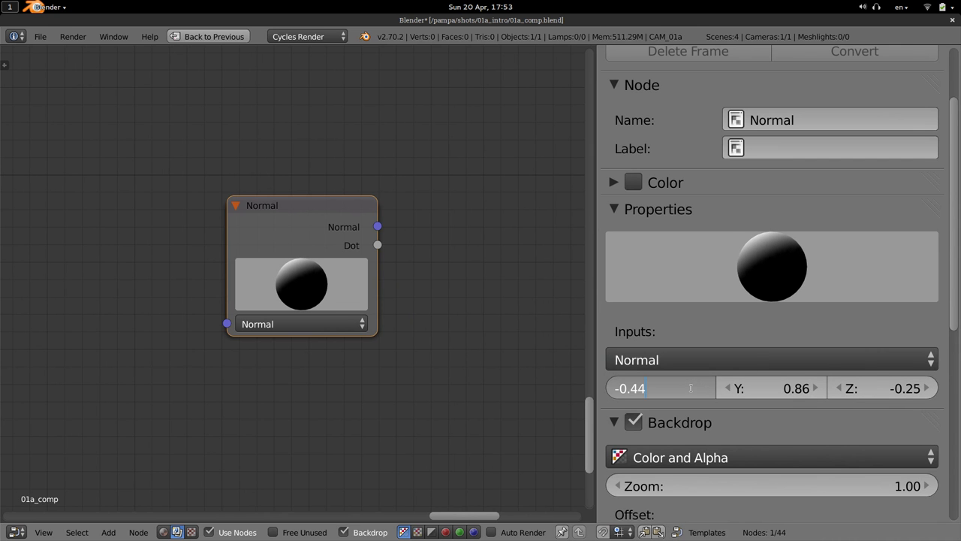
pyautogui.press('Return')
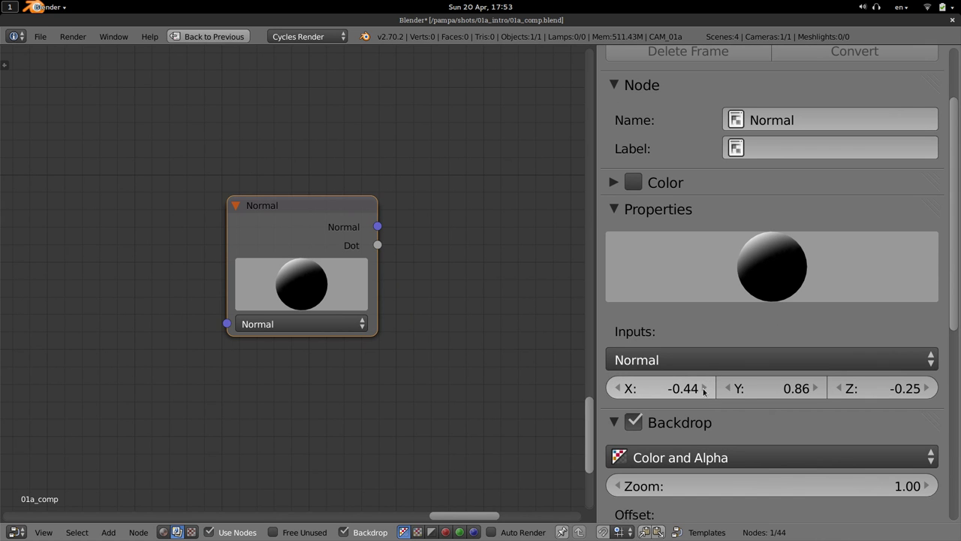
# - Fine-tune the Normal node's sliders to X -0.36, Y 0.90 and Z -0.26
pyautogui.moveTo(703, 390)
pyautogui.mouseDown()
pyautogui.moveTo(734, 390)
pyautogui.moveTo(717, 390)
pyautogui.mouseUp()
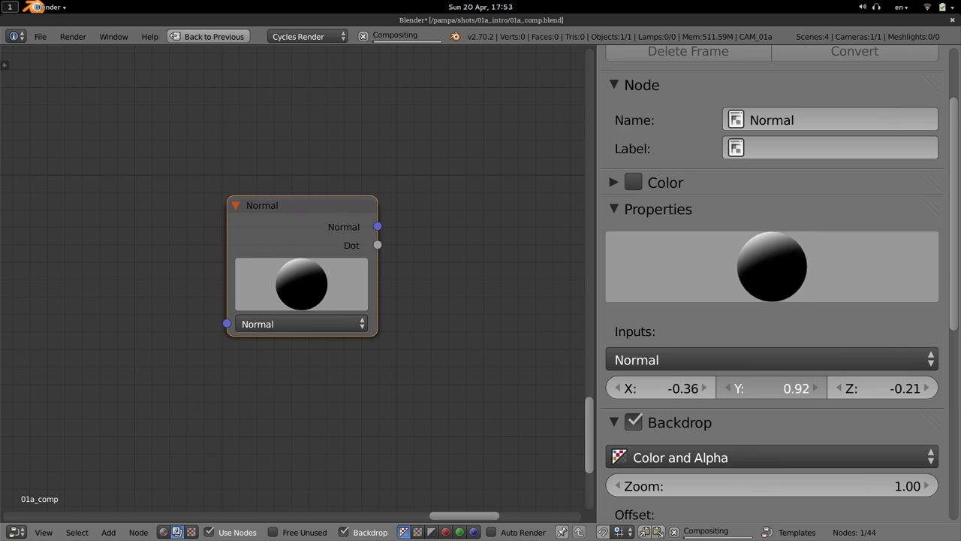
pyautogui.moveTo(794, 392); pyautogui.dragTo(792, 391)
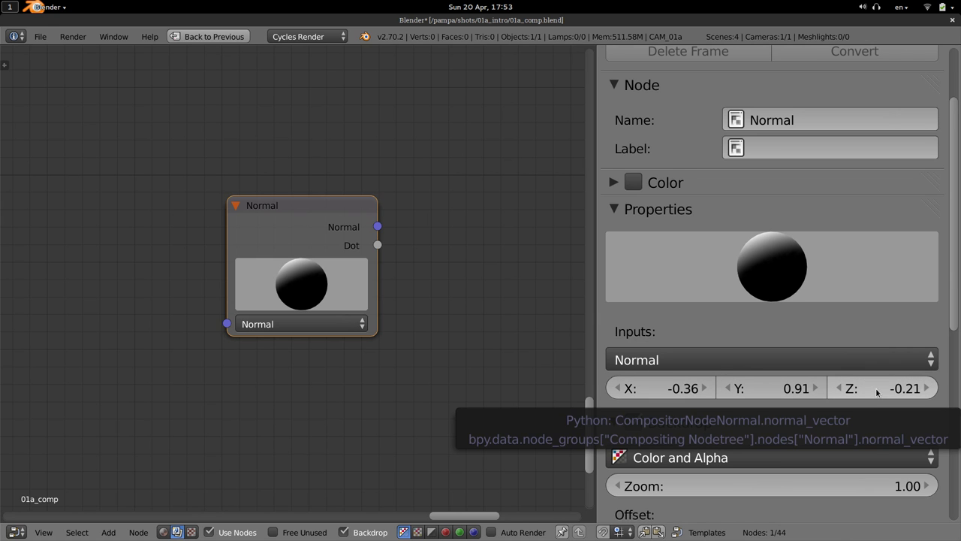
pyautogui.moveTo(874, 395)
pyautogui.mouseDown()
pyautogui.moveTo(920, 396)
pyautogui.moveTo(871, 396)
pyautogui.mouseUp()
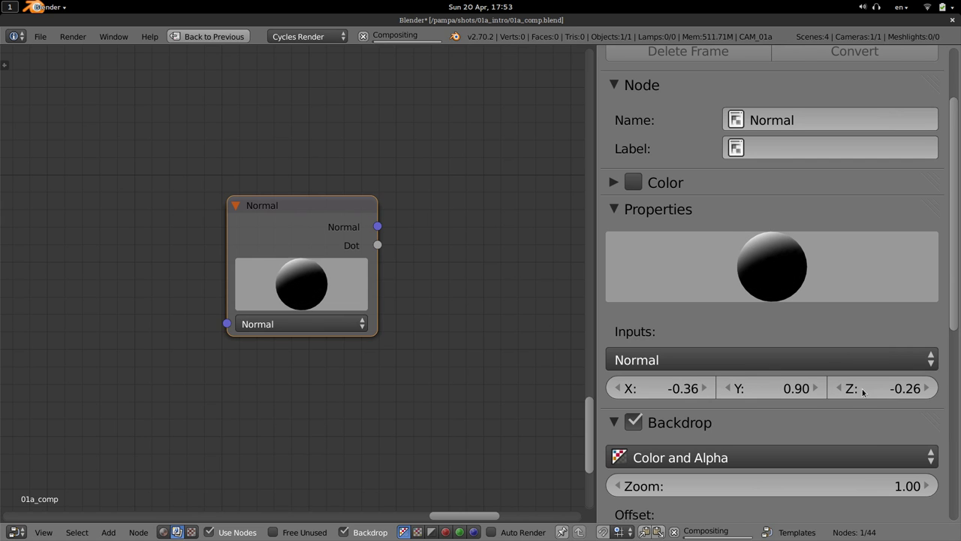
# - Move the Normal node slightly up and to the right, and turn its sphere to about X -0.71, Y -0.09, Z 0.70
pyautogui.moveTo(280, 244); pyautogui.dragTo(314, 235)
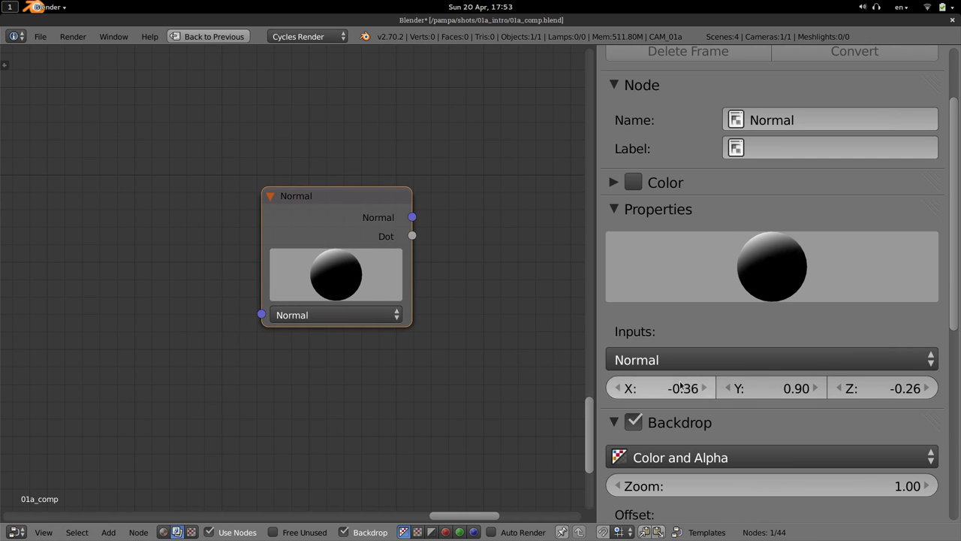
pyautogui.moveTo(717, 390)
pyautogui.mouseDown()
pyautogui.moveTo(709, 392)
pyautogui.moveTo(787, 383)
pyautogui.moveTo(725, 383)
pyautogui.mouseUp()
pyautogui.click(706, 389)
pyautogui.moveTo(779, 283); pyautogui.dragTo(824, 252)
# - Switch to the browser and read the Scene Debug and Object ID for Dupli Groups sections of the Amaranth page
pyautogui.hotkey('ctrl', 'alt', 'Down')
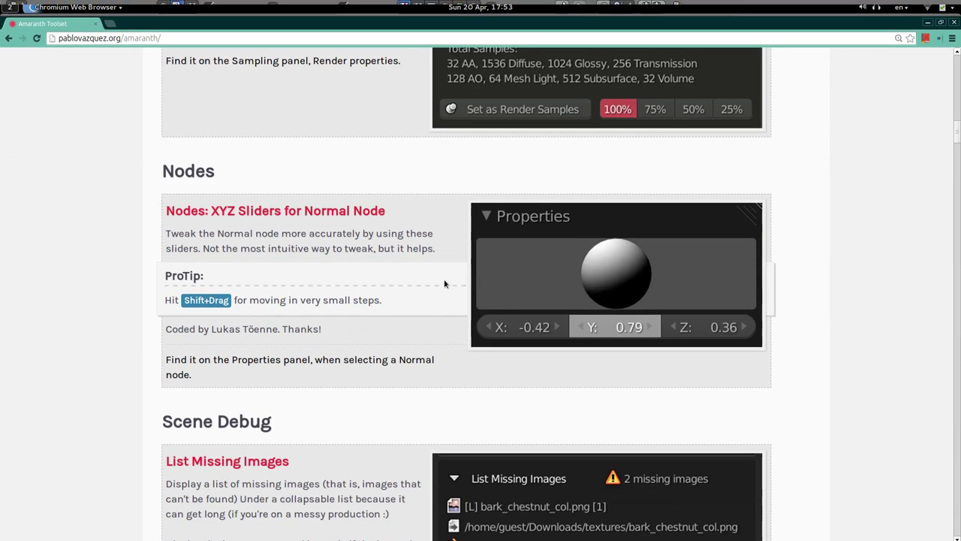
pyautogui.scroll(-4, 439, 280)
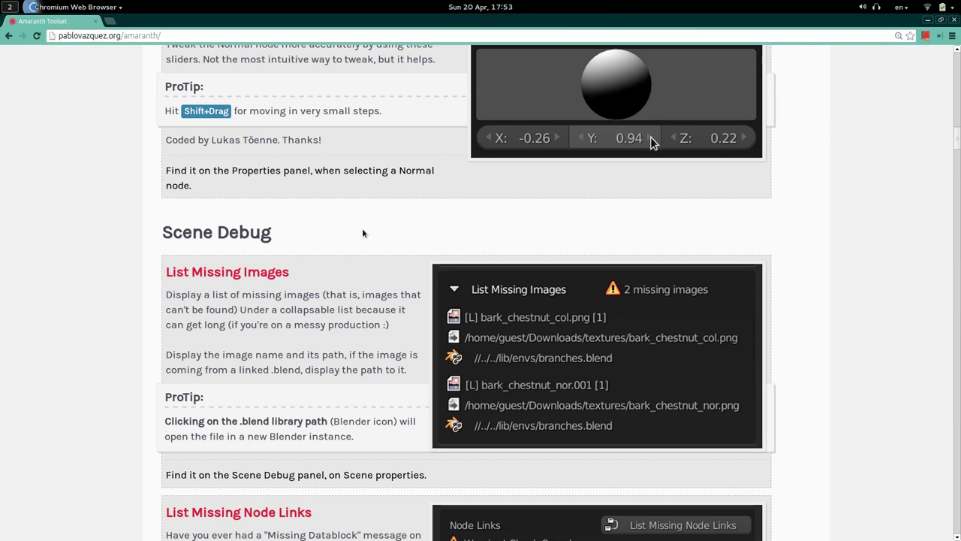
pyautogui.scroll(-3, 347, 231)
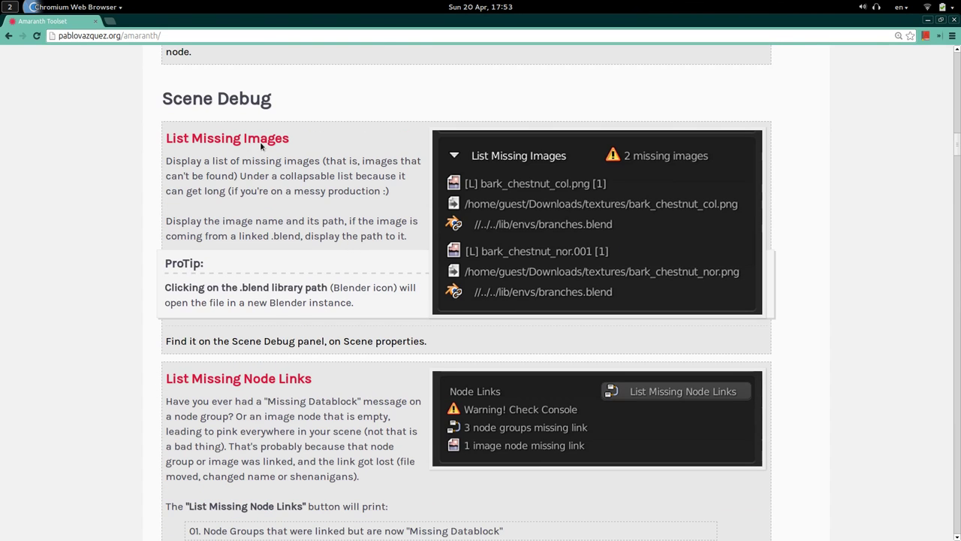
pyautogui.scroll(-1, 302, 207)
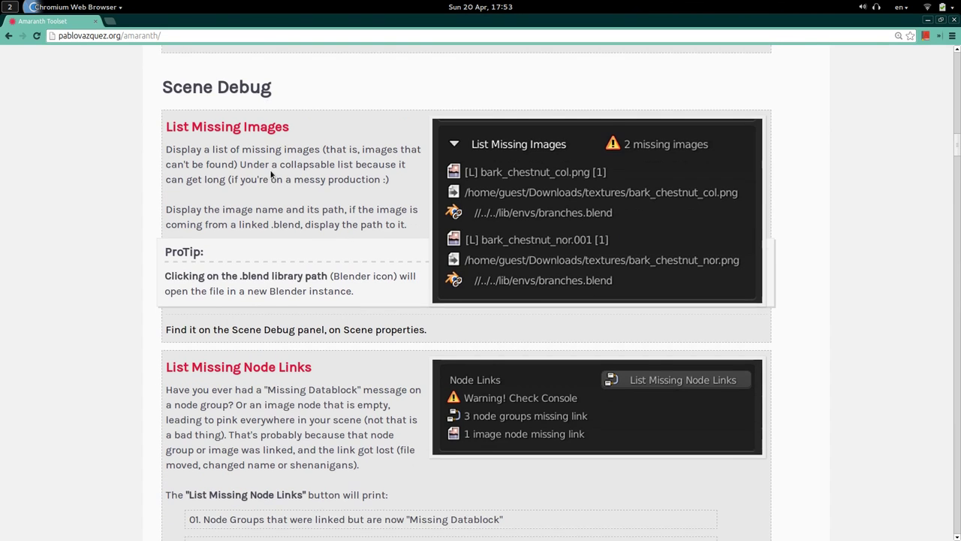
pyautogui.scroll(-10, 380, 365)
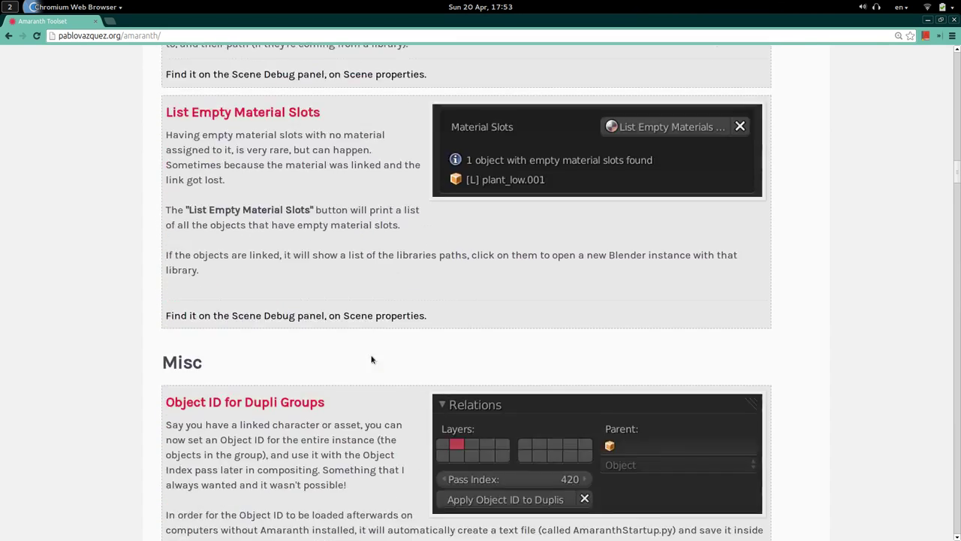
pyautogui.scroll(-1, 363, 246)
pyautogui.scroll(2, 311, 268)
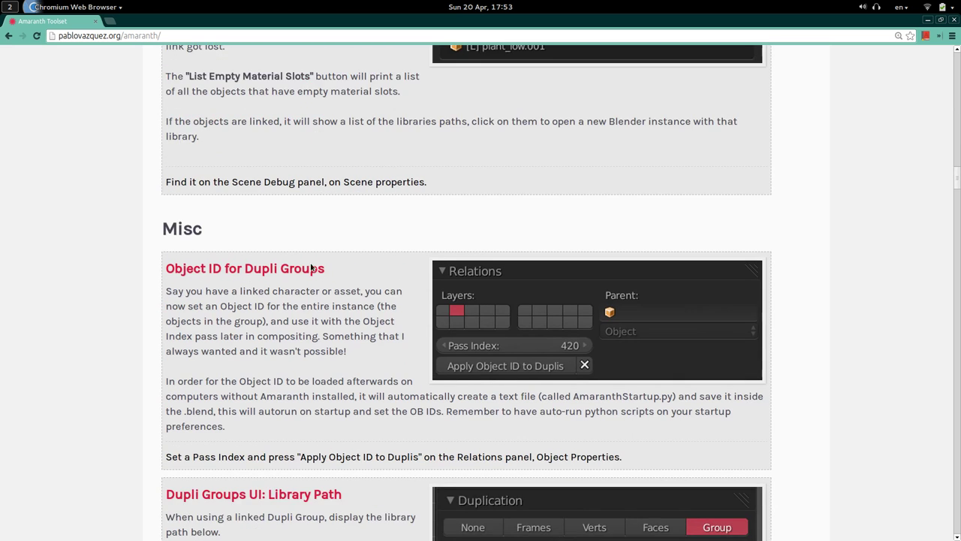
pyautogui.scroll(-2, 308, 298)
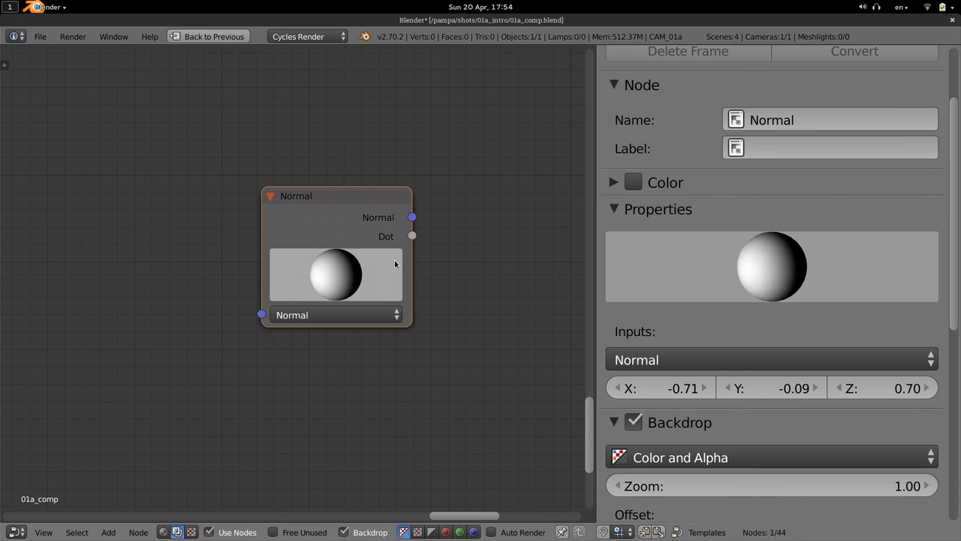
# - Return to Blender's split editor layout, add a cube to the scene and move it to about X -3.11, Y -15.88, Z 0.15
pyautogui.hotkey('ctrl', 'Up')
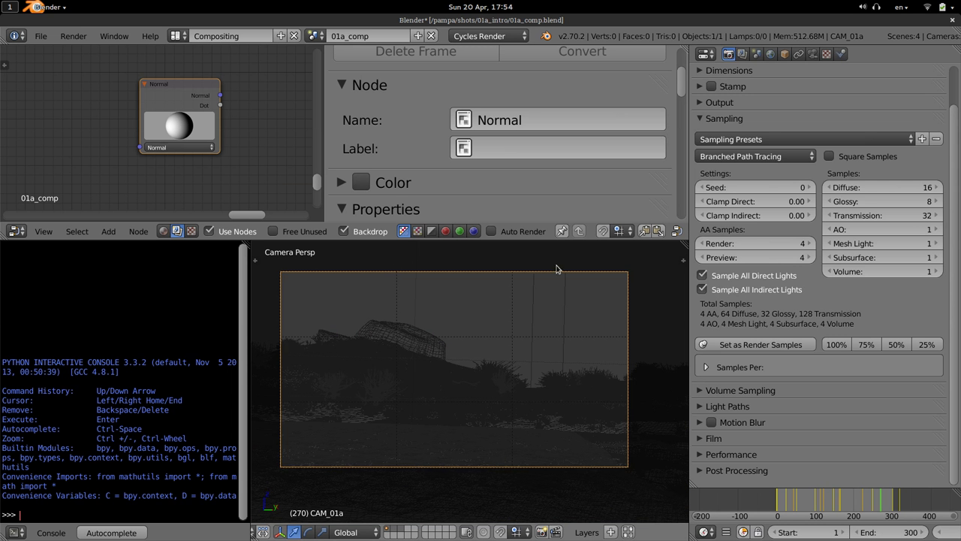
pyautogui.hotkey('shift', 'a')
pyautogui.moveTo(493, 328)
pyautogui.click(541, 338)
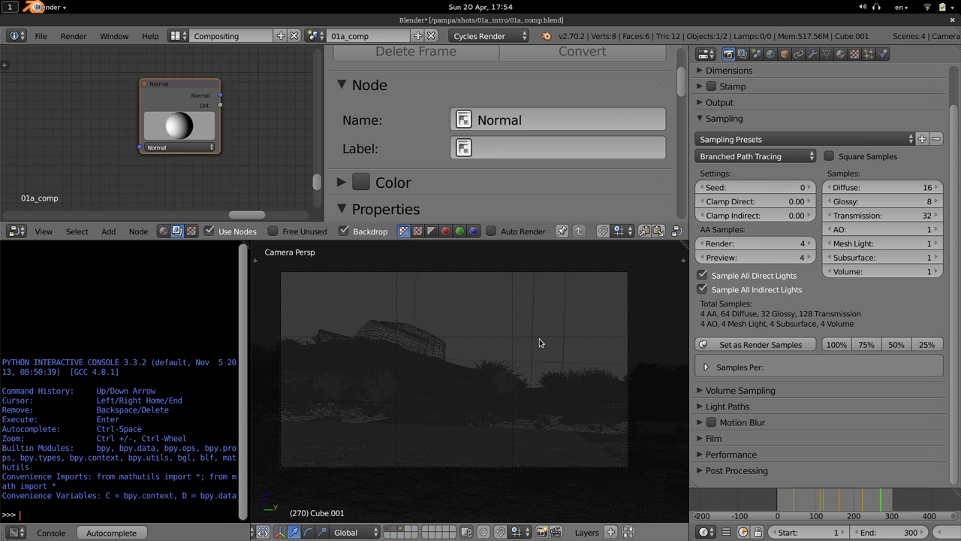
pyautogui.press('g')
pyautogui.click(458, 379)
pyautogui.scroll(-5, 568, 333)
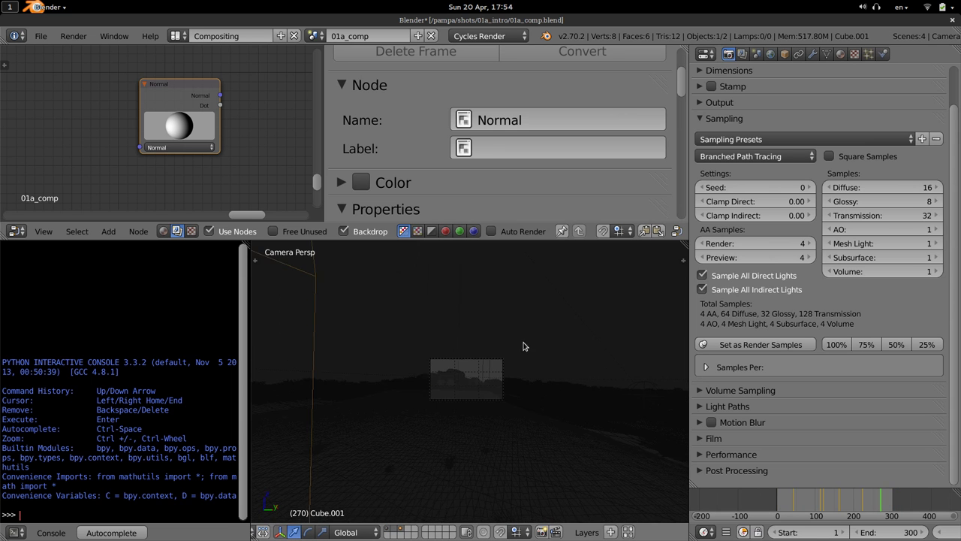
pyautogui.moveTo(493, 364); pyautogui.dragTo(488, 371, button='middle')
pyautogui.scroll(-8, 489, 371)
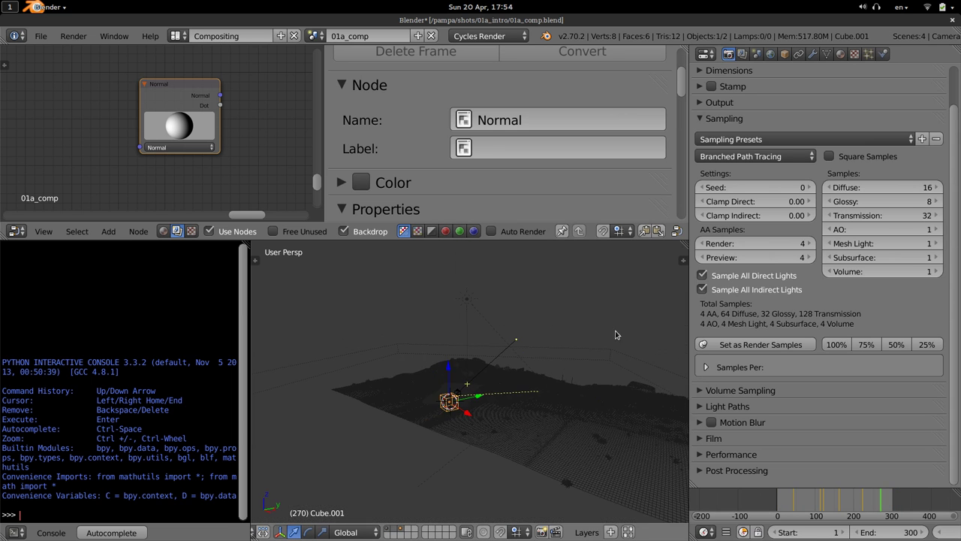
# - Show the cube's object properties with only the Relations section expanded
pyautogui.click(784, 55)
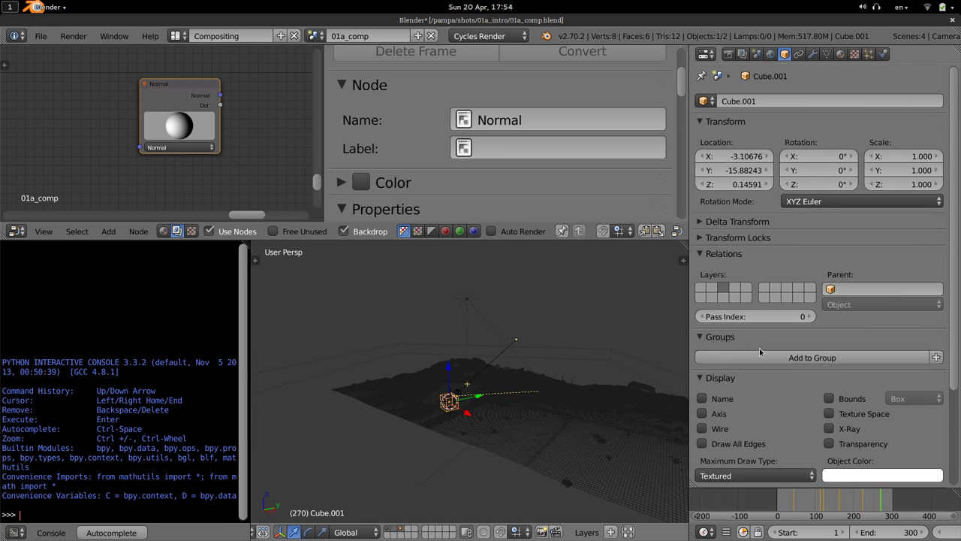
pyautogui.keyDown('ctrl'); pyautogui.click(729, 239); pyautogui.keyUp('ctrl')
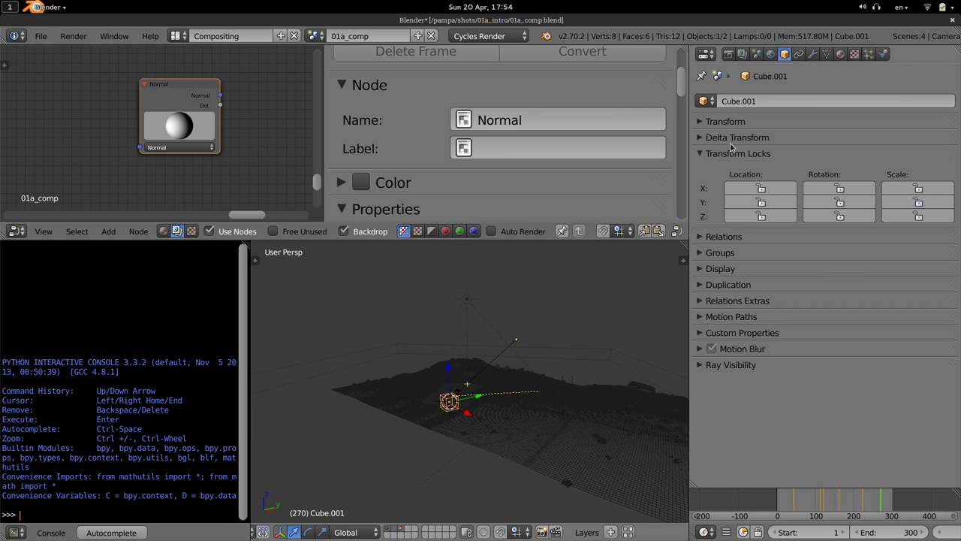
pyautogui.keyDown('ctrl'); pyautogui.click(734, 212); pyautogui.keyUp('ctrl')
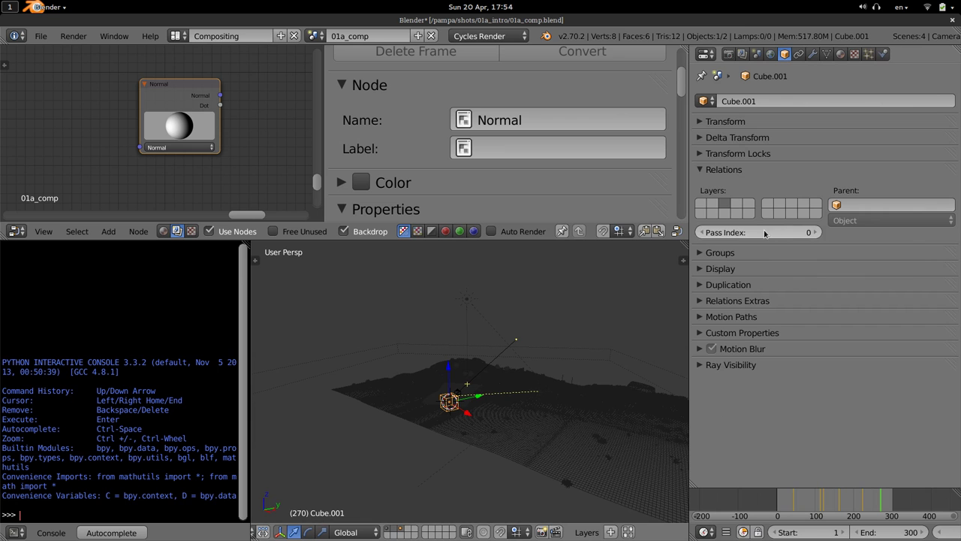
# - Enter 153000 as the cube's pass index
pyautogui.moveTo(764, 232); pyautogui.dragTo(814, 232)
pyautogui.click(761, 231)
pyautogui.write('153')
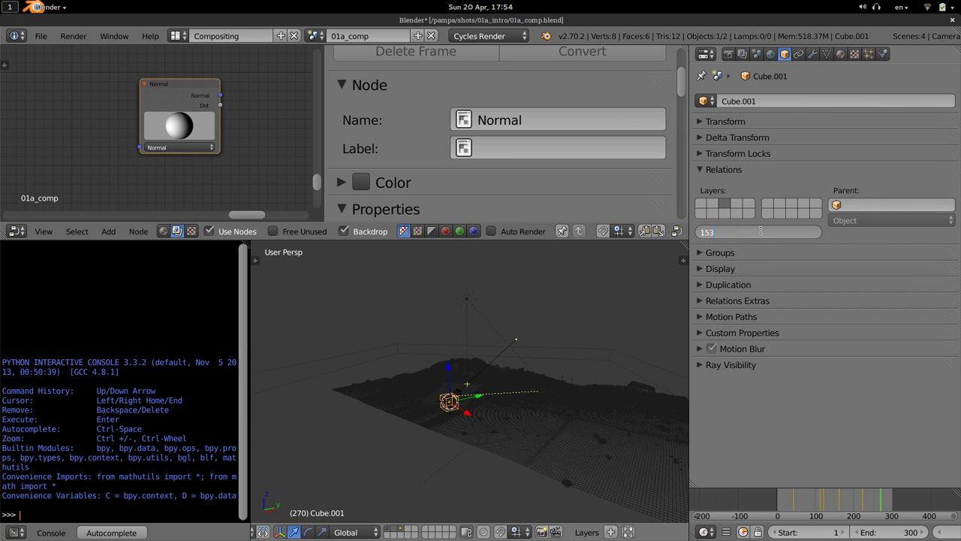
pyautogui.write('000')
pyautogui.press('Return')
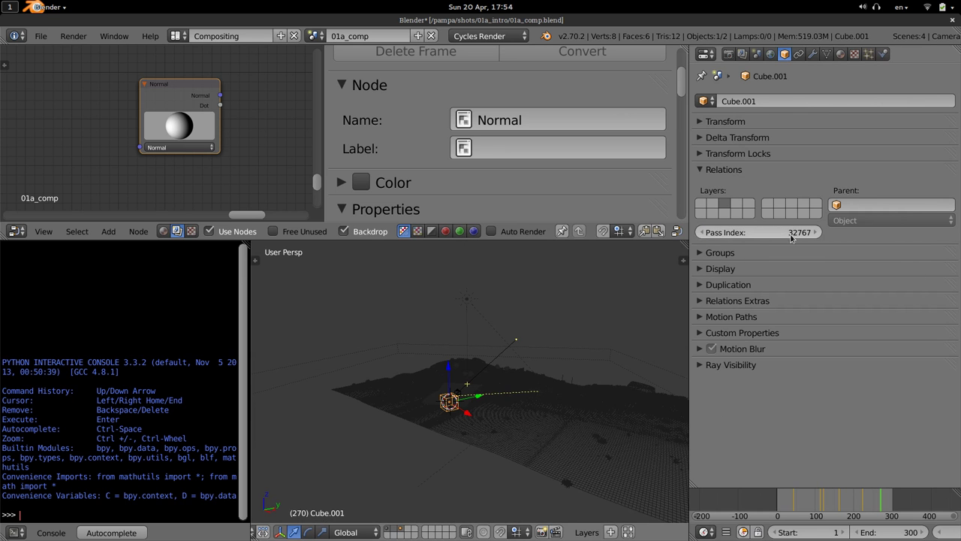
# - Check the scene's render layer passes for the Object Index option, and return to the cube's object properties
pyautogui.click(729, 54)
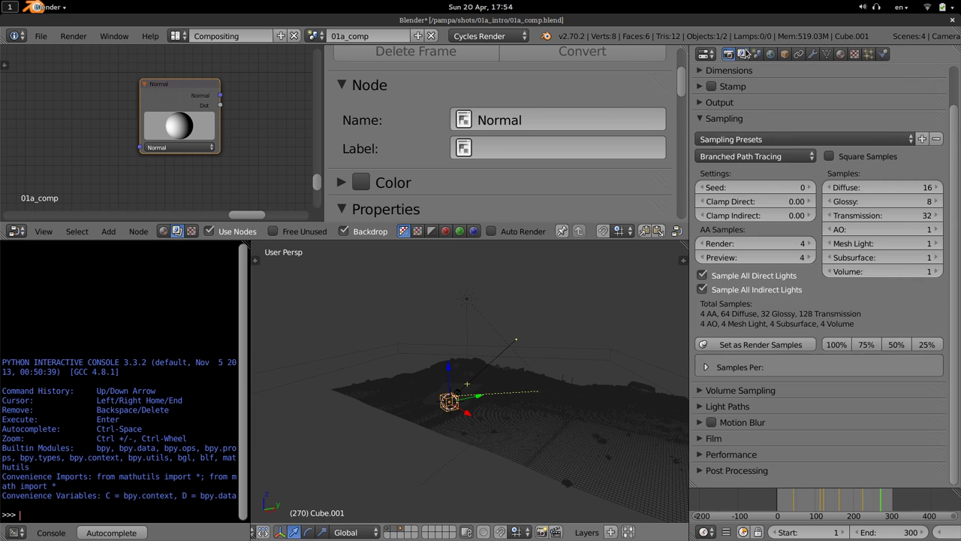
pyautogui.click(745, 54)
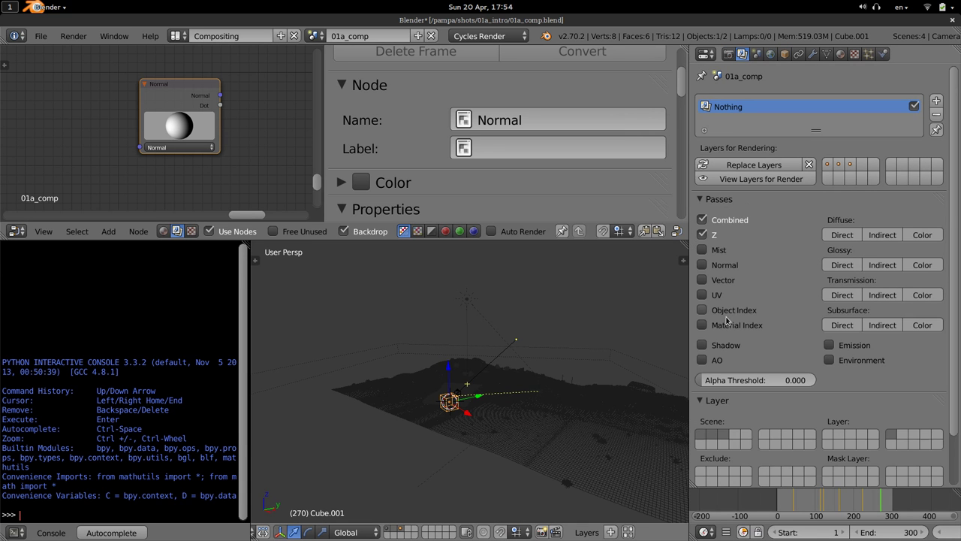
pyautogui.click(784, 54)
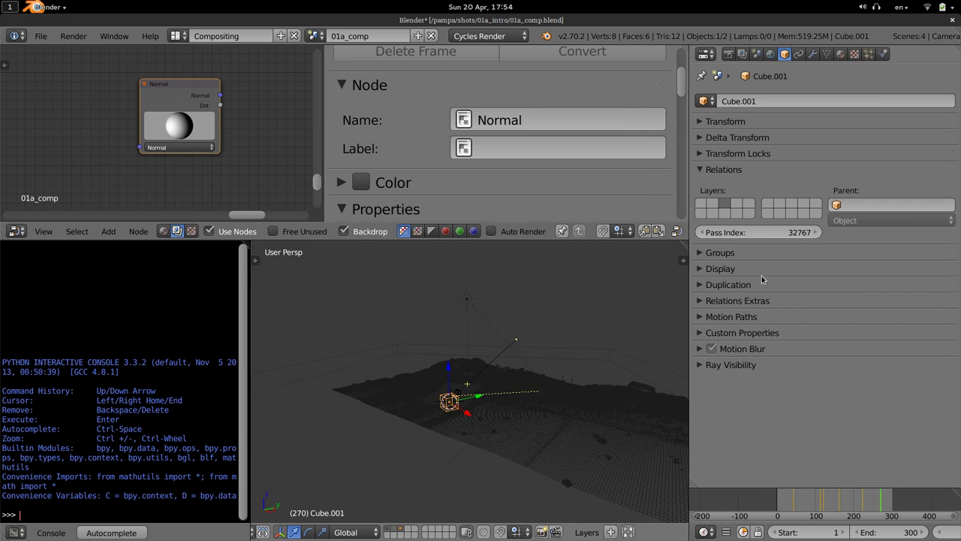
# - Delete the cube from the scene
pyautogui.scroll(3, 480, 435)
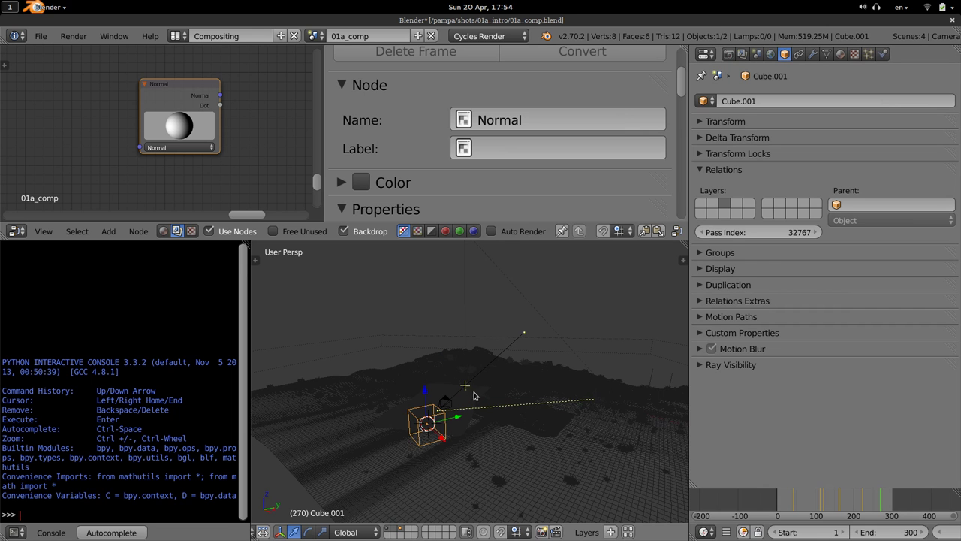
pyautogui.moveTo(502, 429); pyautogui.dragTo(471, 416, button='middle')
pyautogui.scroll(2, 455, 427)
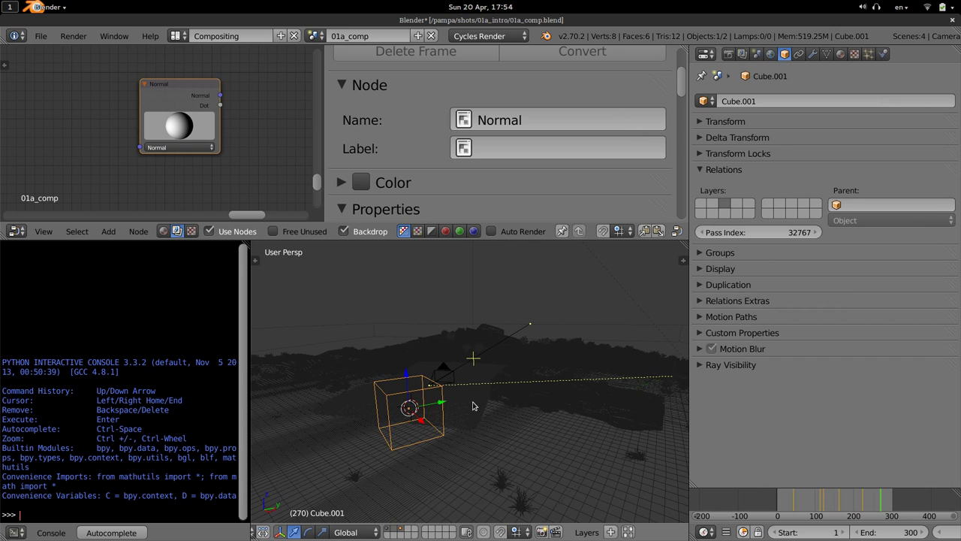
pyautogui.press('x')
pyautogui.click(471, 402)
# - In the 01a_light scene of the Animation layout, select the linked koro character and frame it in solid shading
pyautogui.scroll(2, 472, 391)
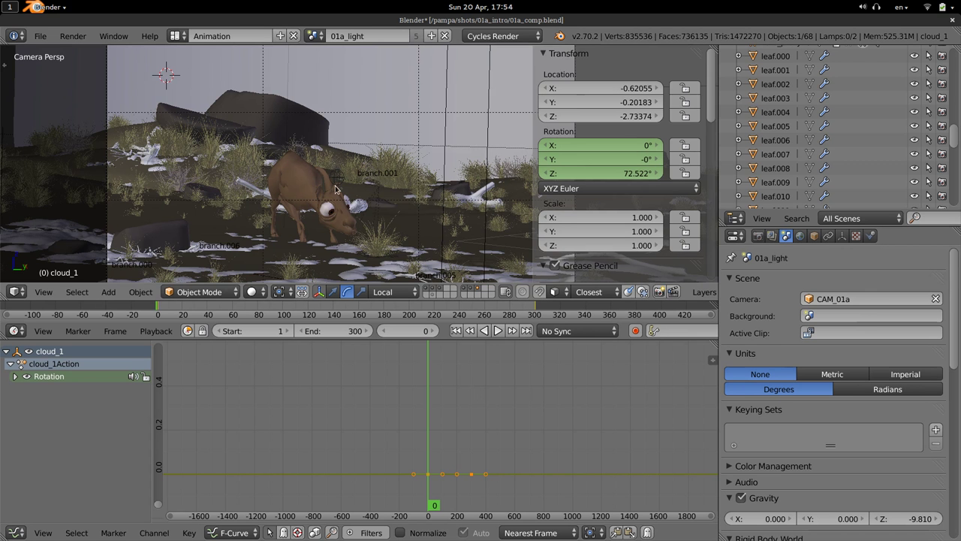
pyautogui.hotkey('shift', 'z')
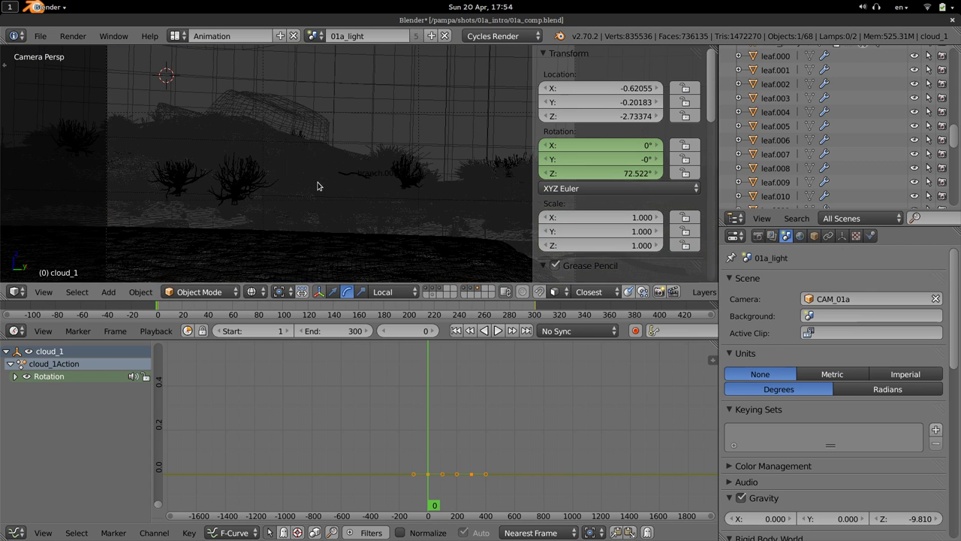
pyautogui.rightClick(317, 186)
pyautogui.rightClick(317, 185)
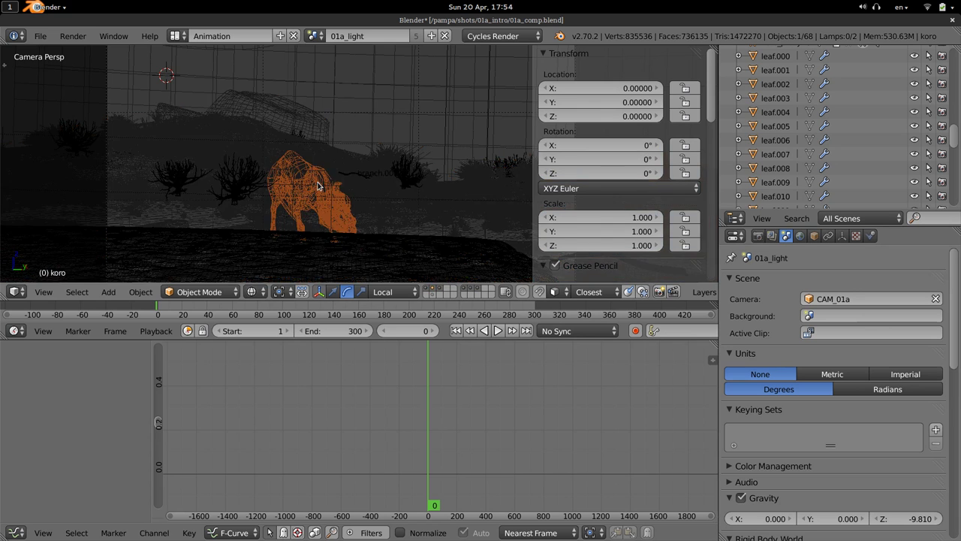
pyautogui.hotkey('shift', 'z')
pyautogui.press('z')
pyautogui.moveTo(359, 201)
pyautogui.mouseDown(button='middle')
pyautogui.moveTo(405, 196)
pyautogui.moveTo(441, 208)
pyautogui.moveTo(432, 217)
pyautogui.mouseUp(button='middle')
pyautogui.press('KP_Decimal')
pyautogui.press('z')
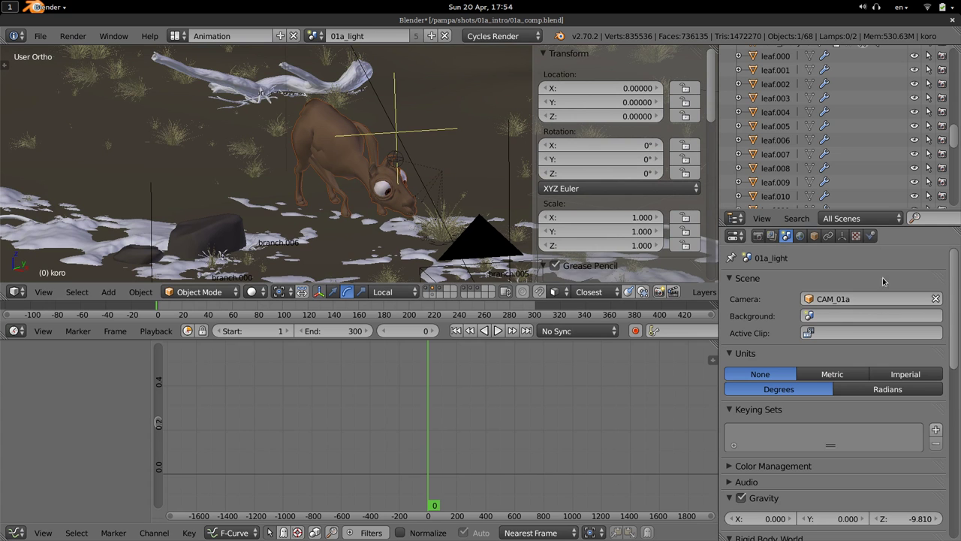
# - Show koro's object properties in an enlarged properties editor and set the pass index to 5151
pyautogui.click(814, 236)
pyautogui.moveTo(957, 232); pyautogui.dragTo(830, 161)
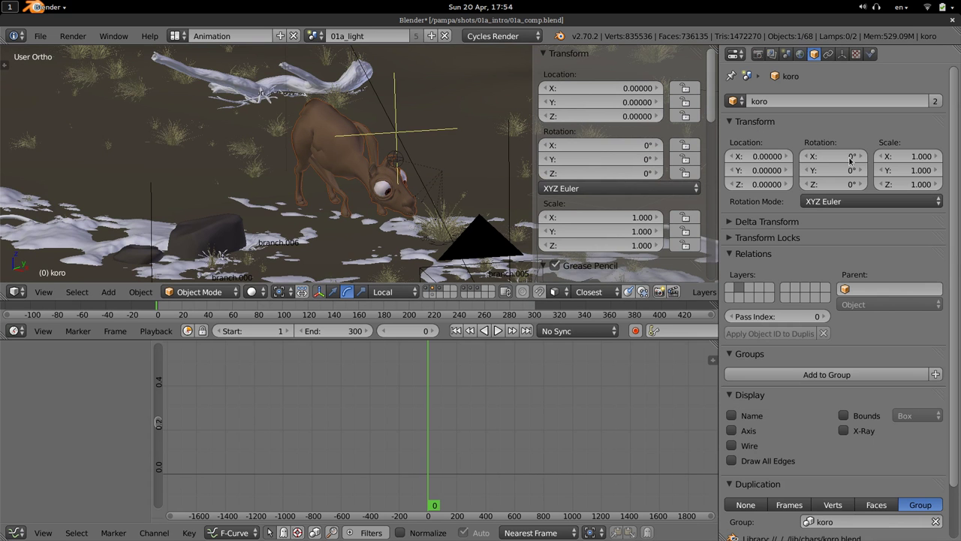
pyautogui.moveTo(719, 313); pyautogui.dragTo(668, 315)
pyautogui.click(726, 318)
pyautogui.write('5')
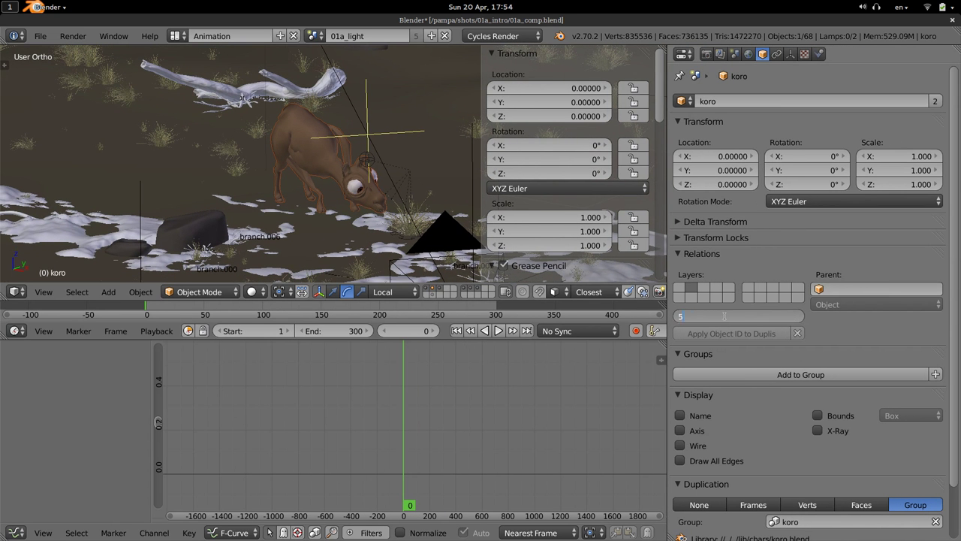
pyautogui.write('151')
pyautogui.press('Return')
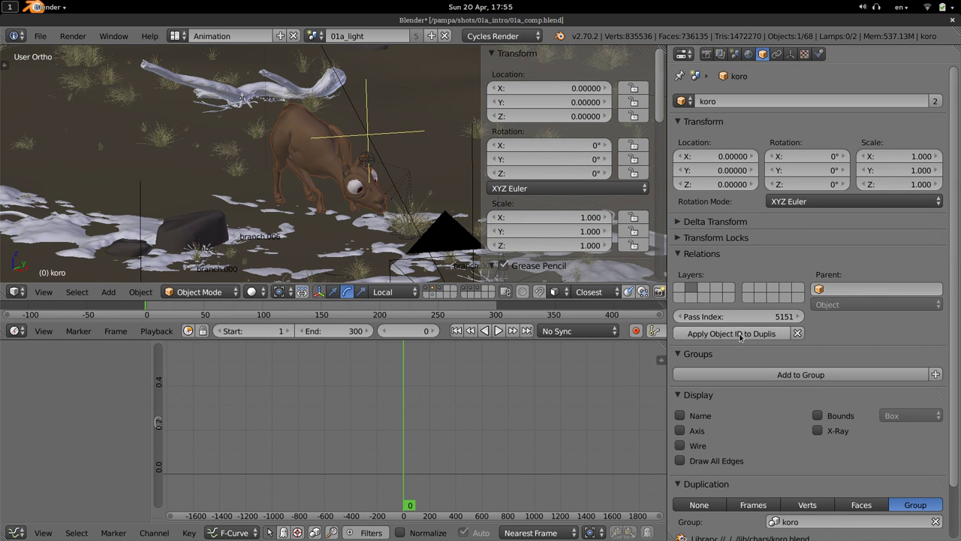
# - Apply koro's object ID to its duplis
pyautogui.click(754, 333)
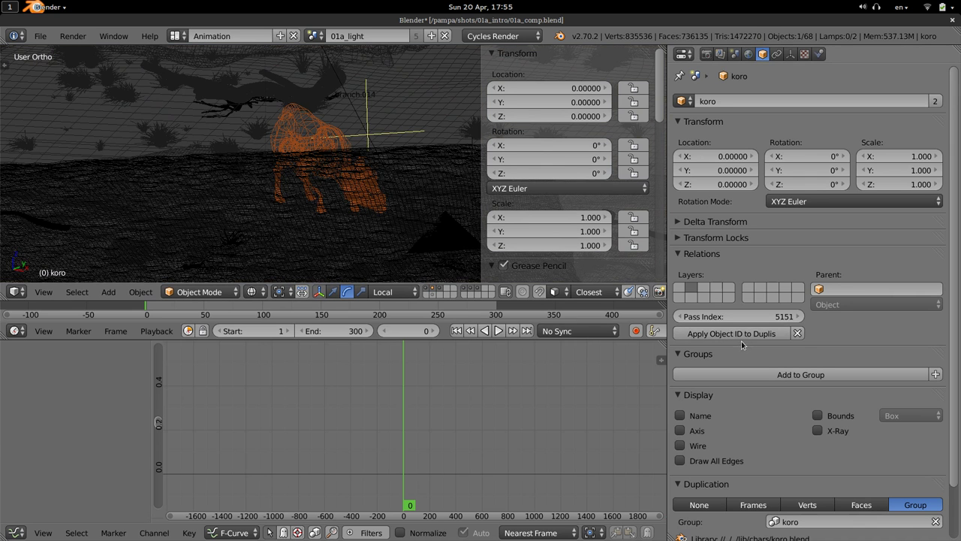
pyautogui.click(734, 334)
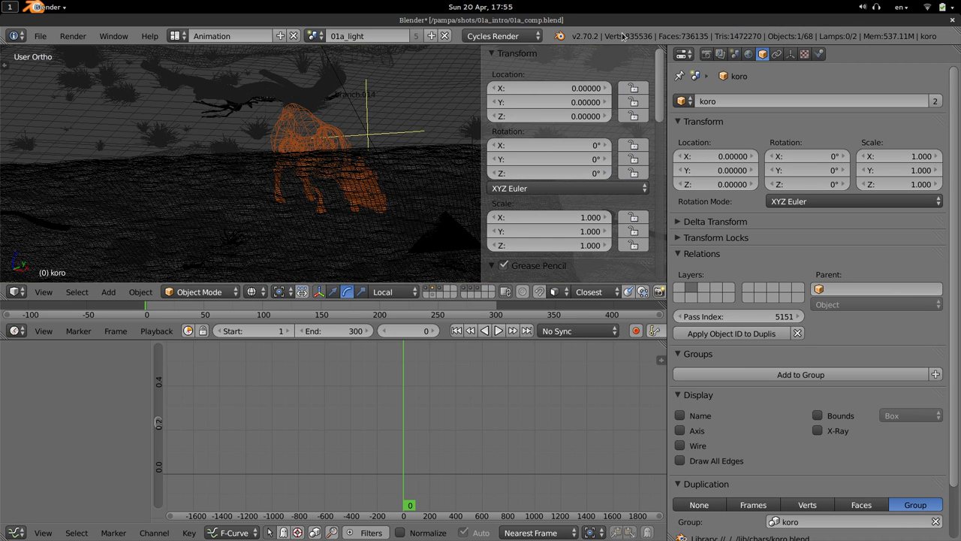
pyautogui.press('z')
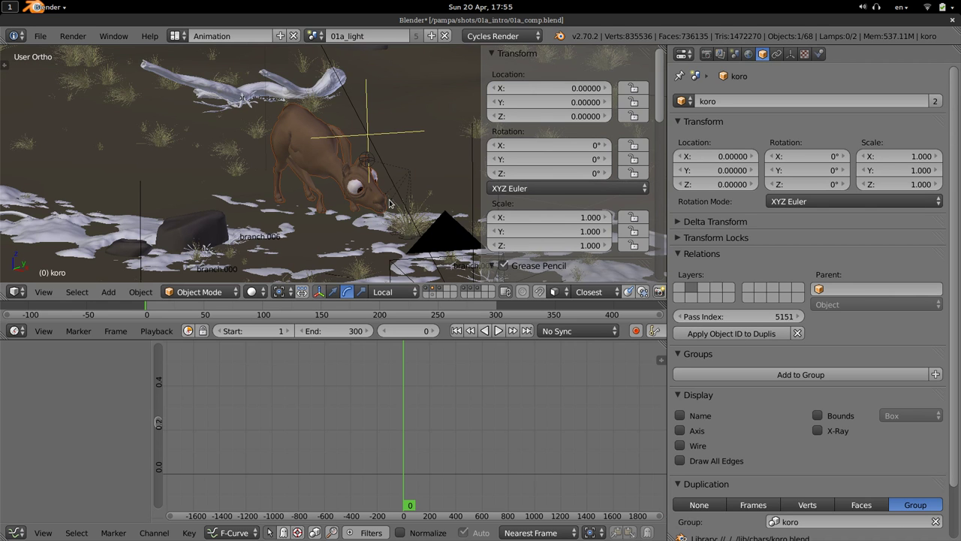
pyautogui.scroll(-2, 829, 362)
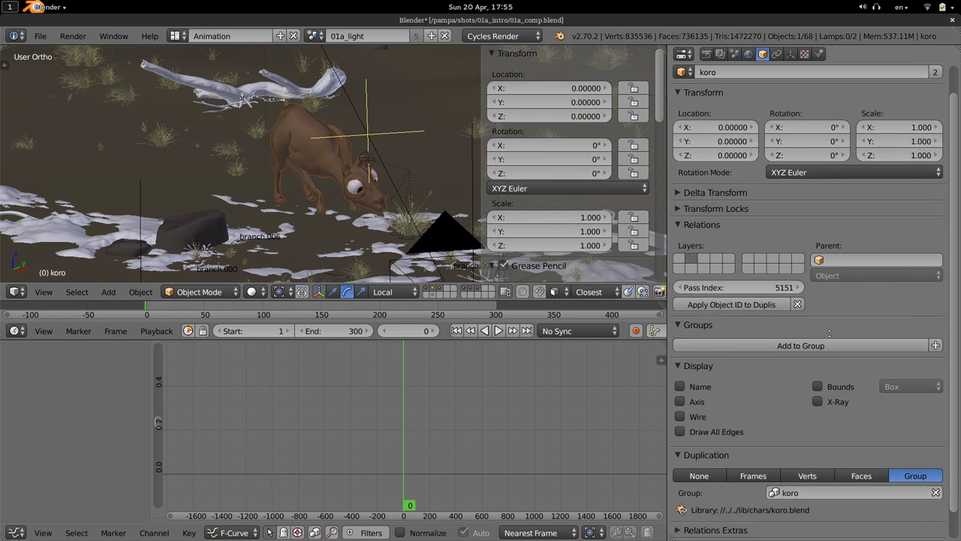
pyautogui.scroll(2, 829, 362)
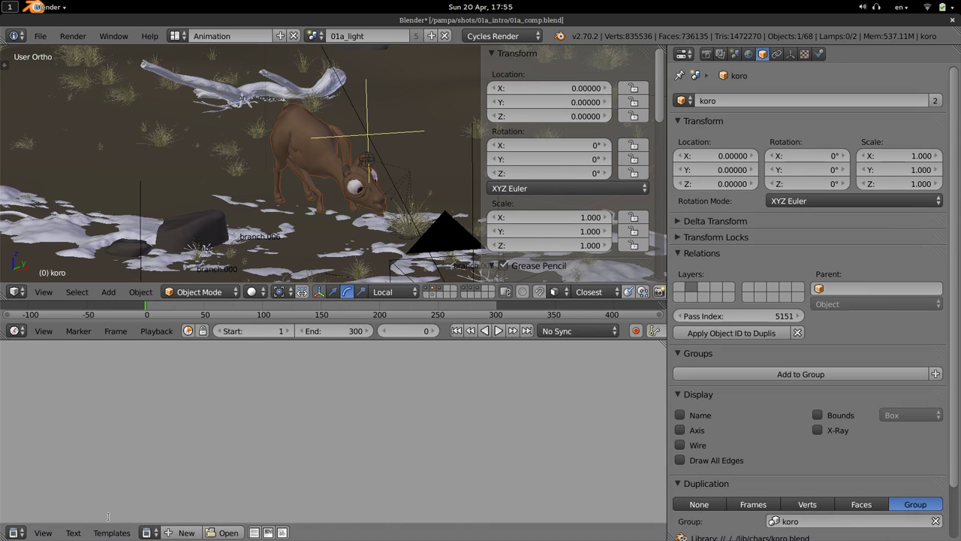
# - Show the AmaranthStartup.py script in the text editor with line numbers and syntax highlighting
pyautogui.click(152, 533)
pyautogui.click(175, 391)
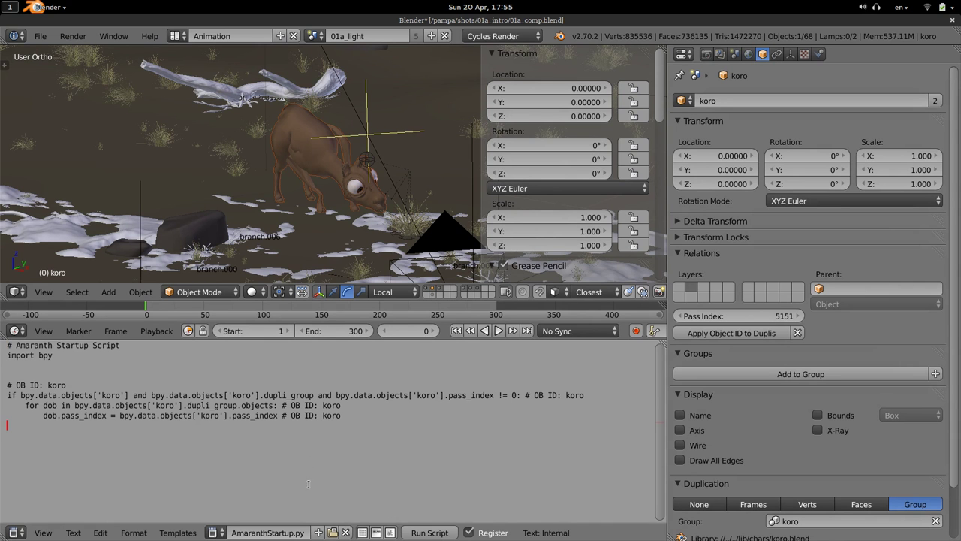
pyautogui.click(362, 531)
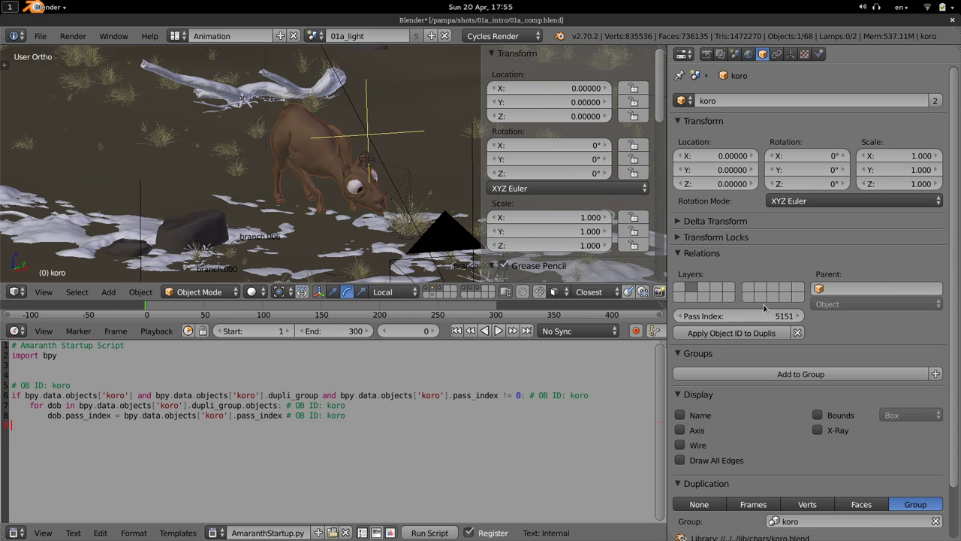
# - Clear the object ID from koro's duplis and inspect the AmaranthStartup.py script
pyautogui.press('z')
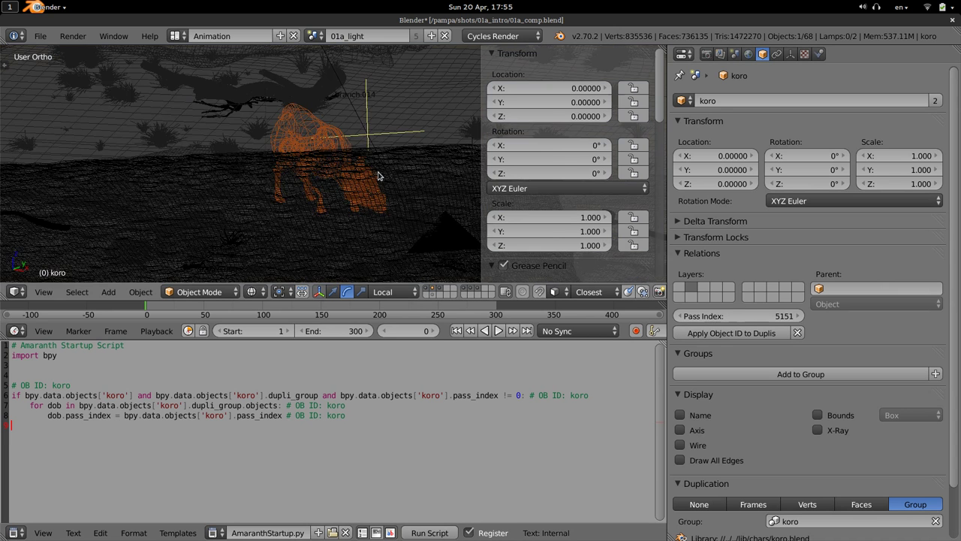
pyautogui.scroll(-5, 328, 209)
pyautogui.press('z')
pyautogui.scroll(5, 323, 188)
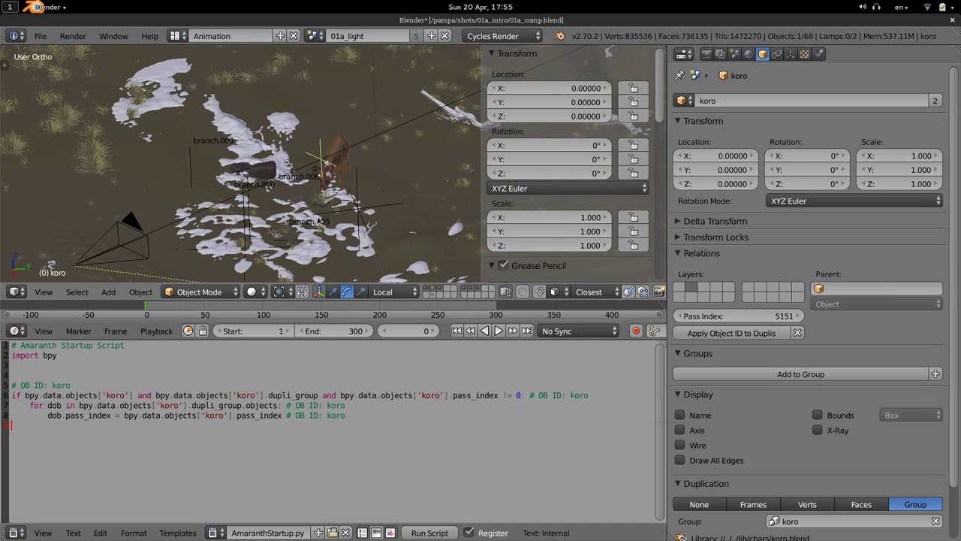
pyautogui.click(798, 332)
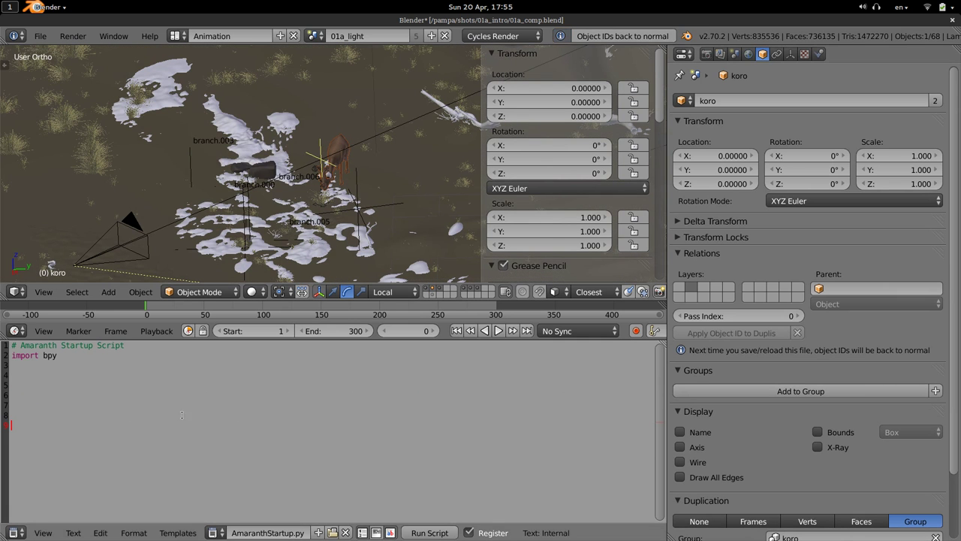
pyautogui.moveTo(182, 415); pyautogui.dragTo(10, 344)
pyautogui.click(121, 374)
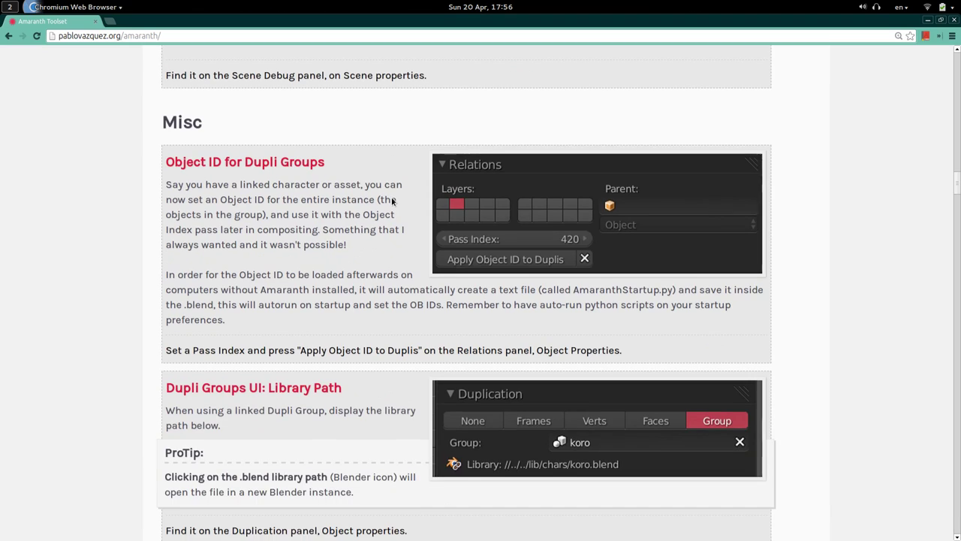
# - Read the Dupli Groups library path section on the Amaranth page, and in Blender show only koro's Duplication settings
pyautogui.scroll(-4, 391, 202)
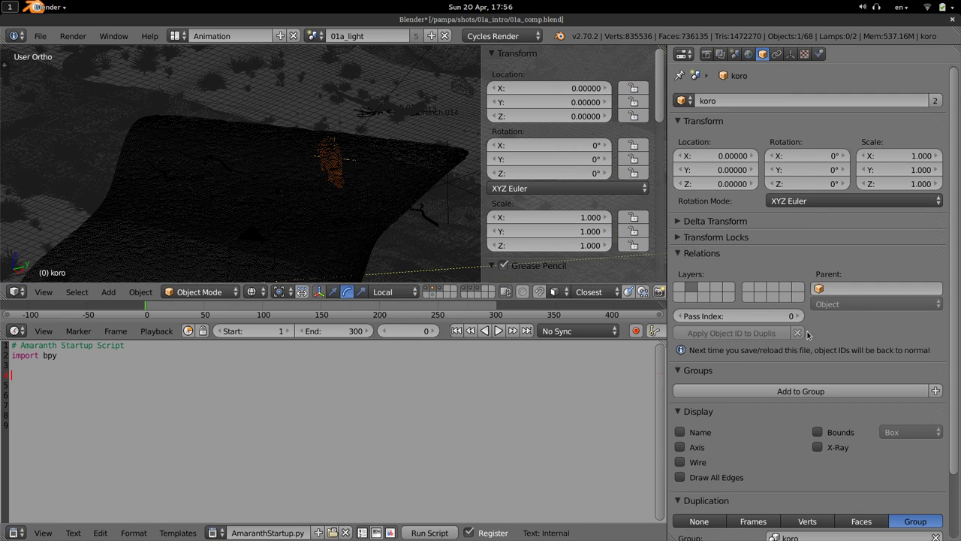
pyautogui.keyDown('ctrl'); pyautogui.click(703, 253); pyautogui.keyUp('ctrl')
pyautogui.click(706, 169)
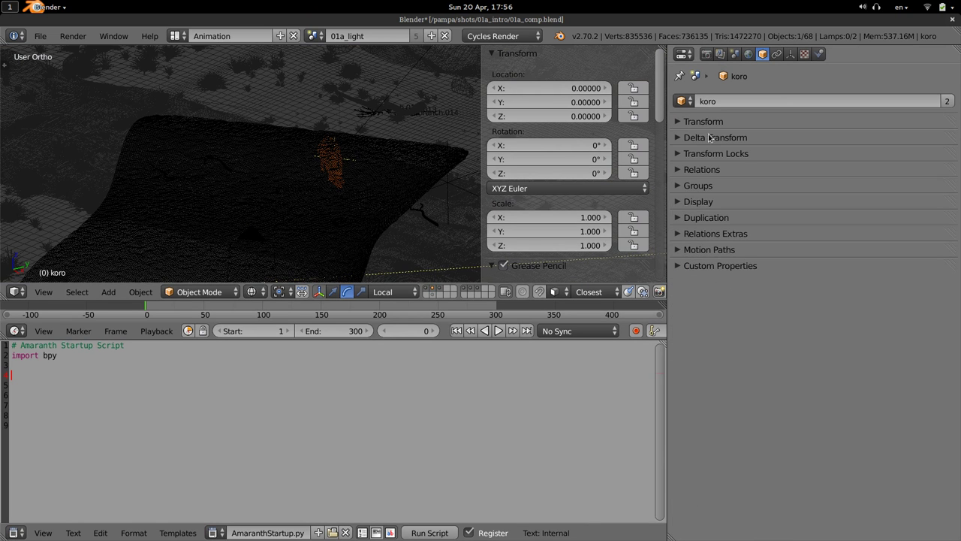
pyautogui.click(711, 187)
pyautogui.click(711, 186)
pyautogui.click(704, 218)
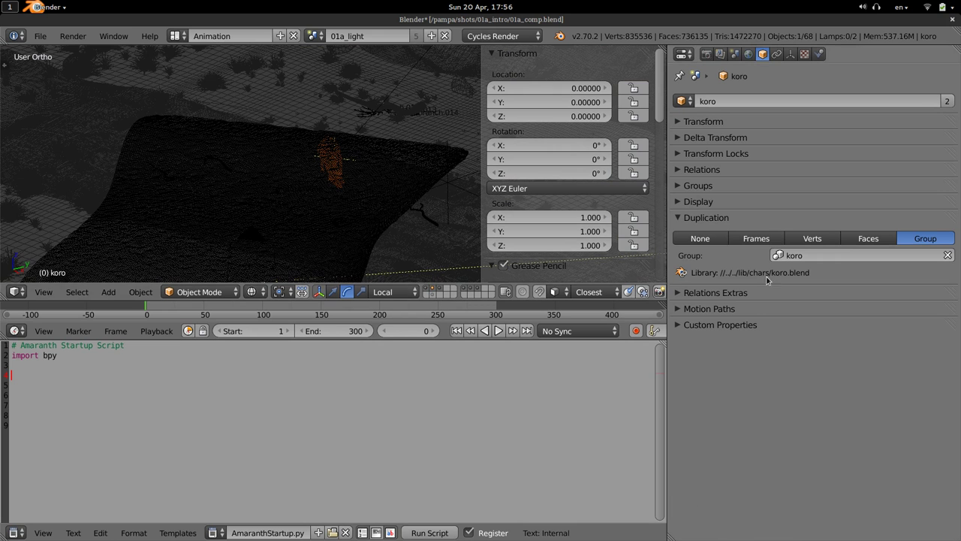
# - Open the linked library file koro.blend from the path shown for koro's dupli group
pyautogui.moveTo(356, 230); pyautogui.dragTo(373, 223, button='middle')
pyautogui.keyDown('shift'); pyautogui.moveTo(393, 182); pyautogui.dragTo(352, 198, button='middle'); pyautogui.keyUp('shift')
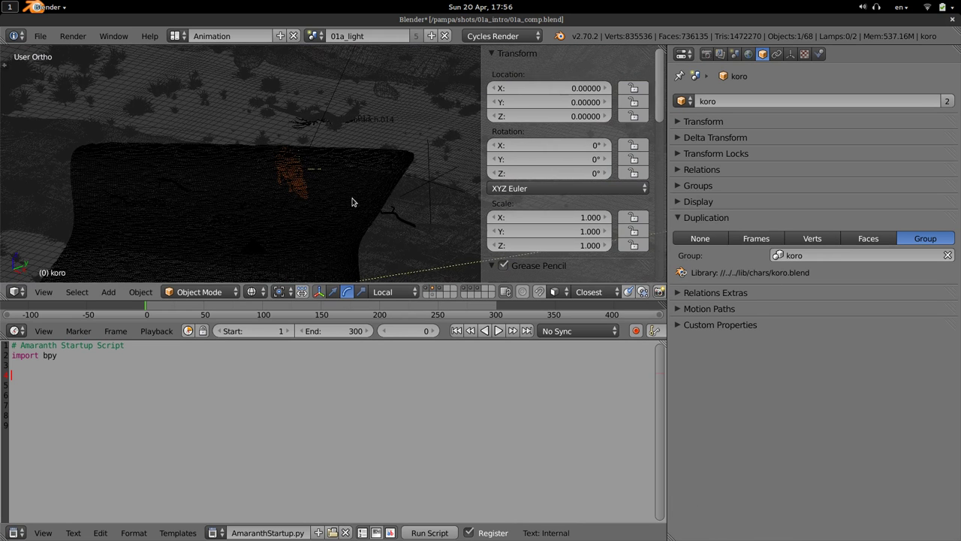
pyautogui.scroll(3, 353, 198)
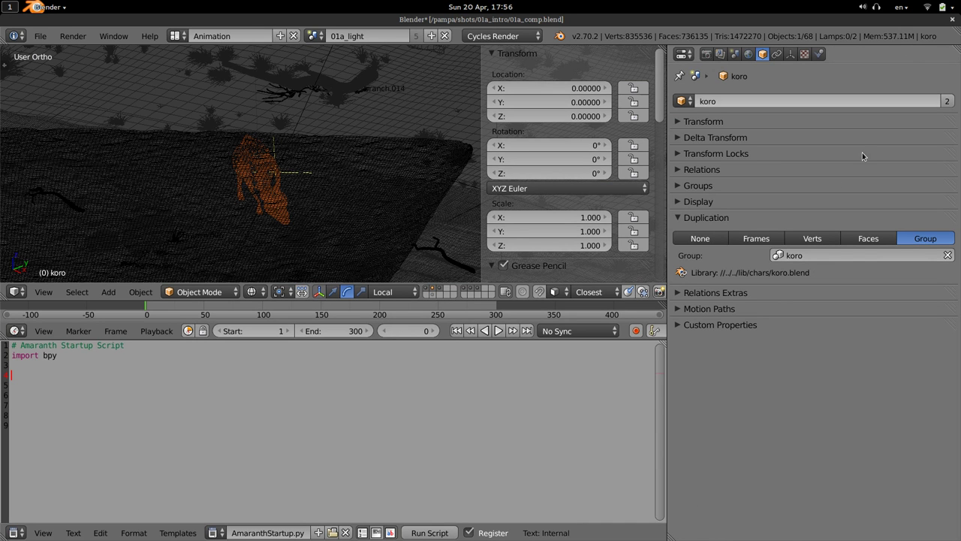
pyautogui.click(766, 274)
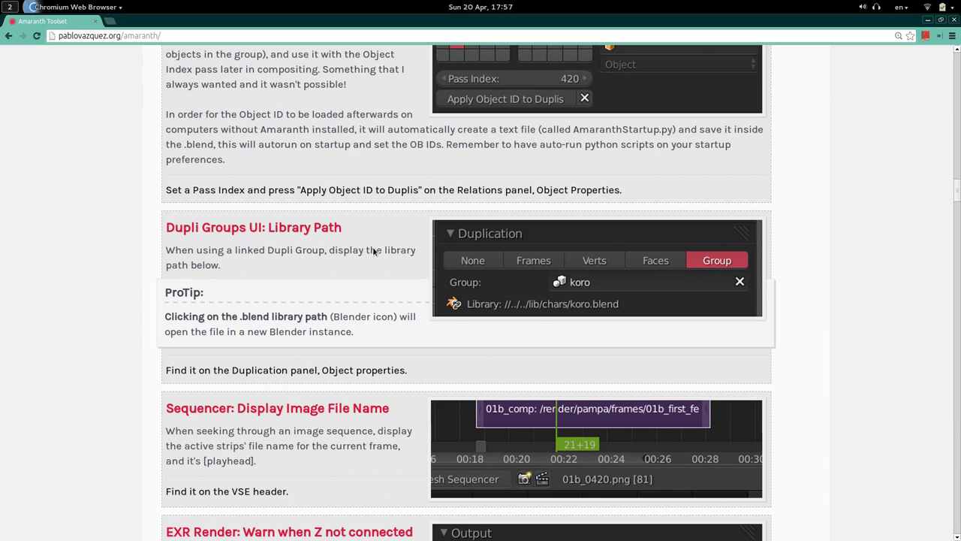
# - Switch to the browser and read the Sequencer: Display Image File Name section of the Amaranth page
pyautogui.scroll(-3, 373, 251)
pyautogui.scroll(-2, 700, 119)
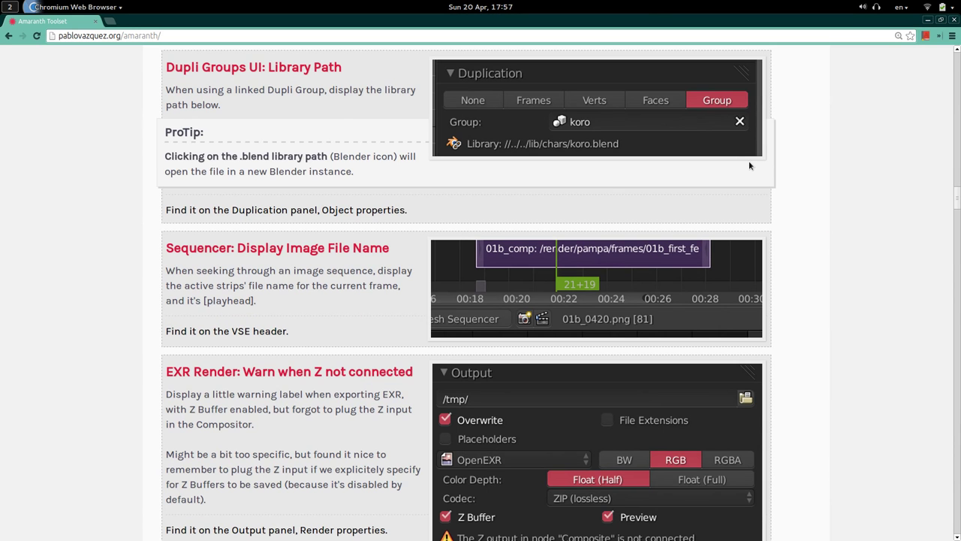
pyautogui.scroll(-3, 815, 253)
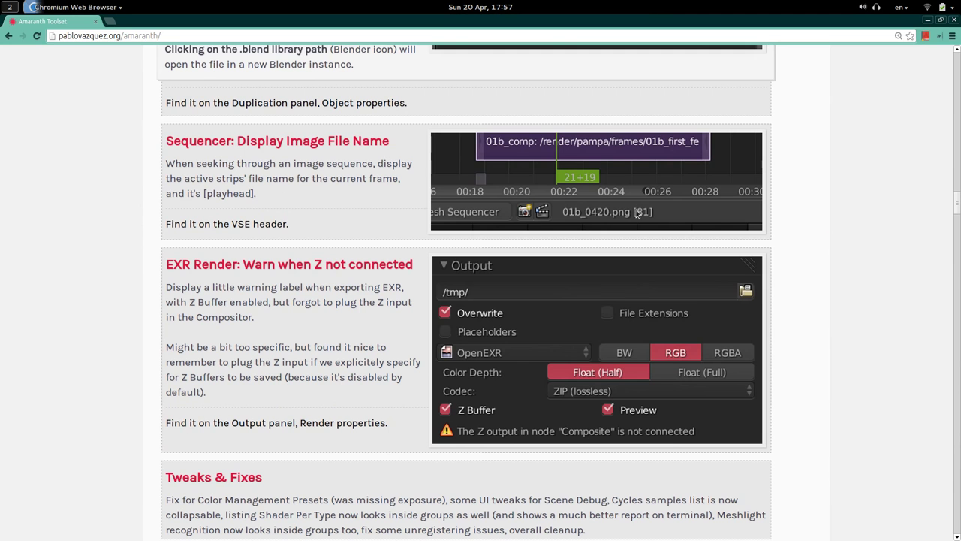
# - Return to Blender and open the recent file edit_colorgrade.blend
pyautogui.hotkey('ctrl', 'alt', 'Up')
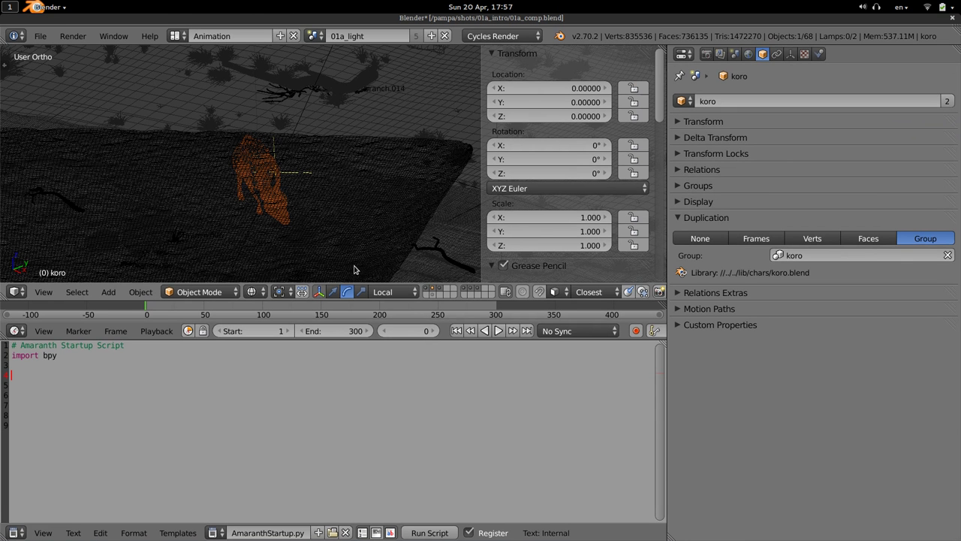
pyautogui.hotkey('ctrl', 'shift', 'o')
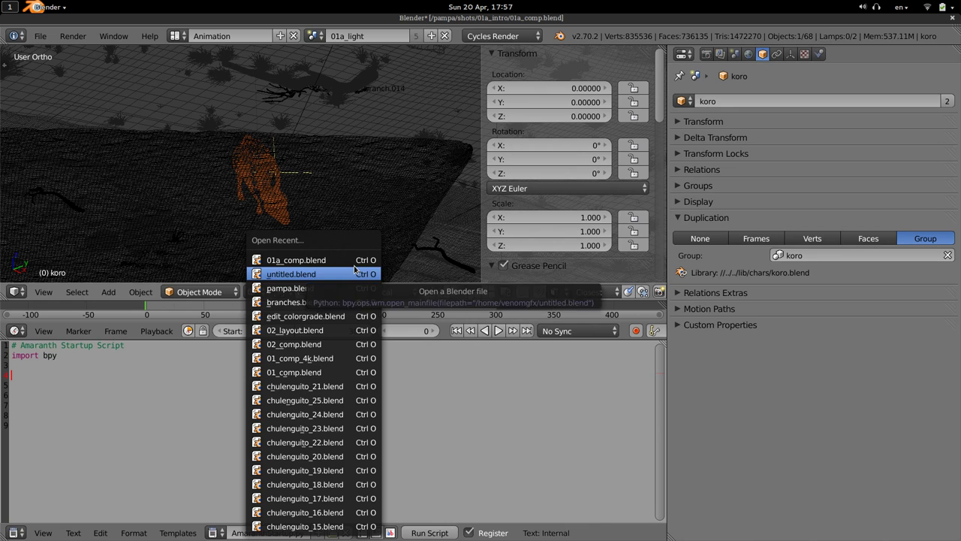
pyautogui.click(332, 314)
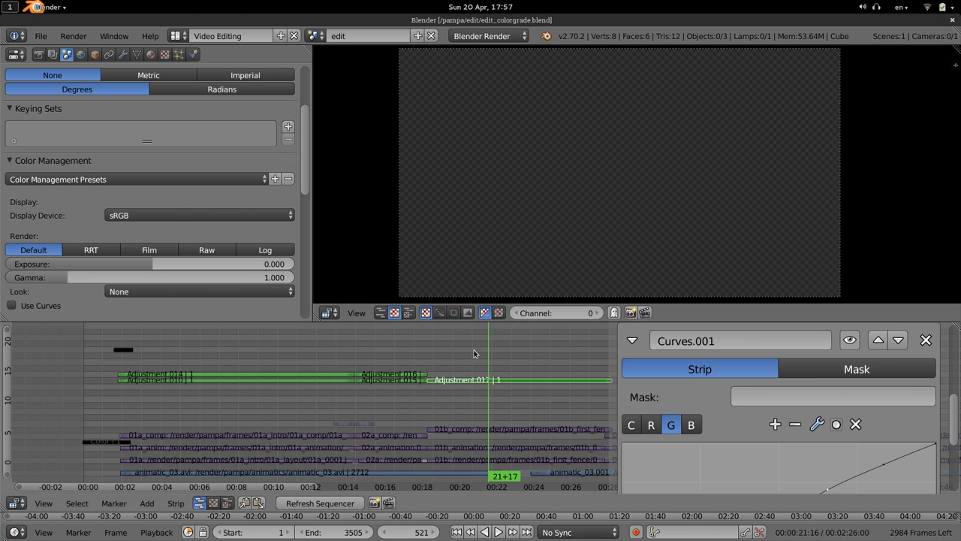
# - Move the sequencer's playhead to frame 342 and select the 02a_comp image strip
pyautogui.click(325, 408)
pyautogui.rightClick(376, 431)
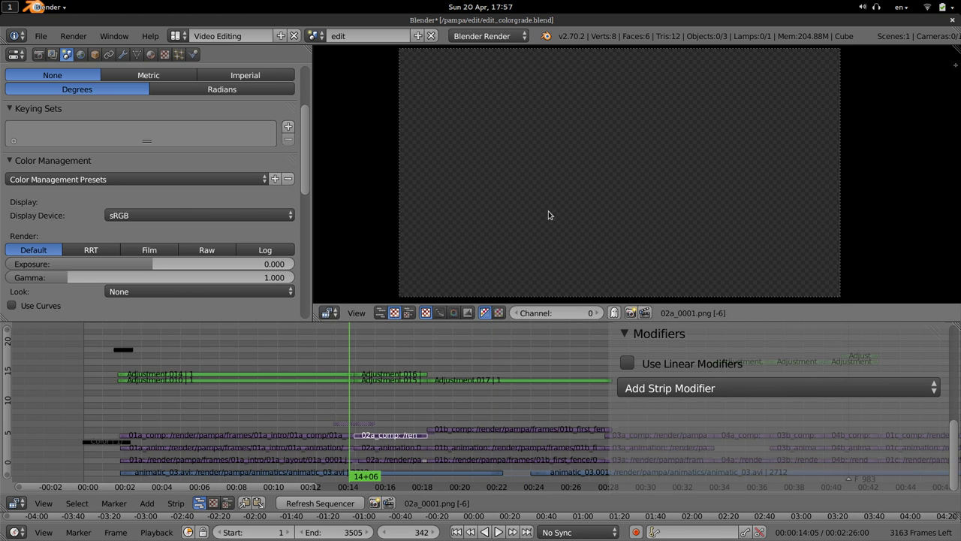
# - Enlarge the sequencer area and scrub the playhead along the 02a_comp strip to frame 391
pyautogui.click(396, 421)
pyautogui.moveTo(397, 419); pyautogui.dragTo(393, 417)
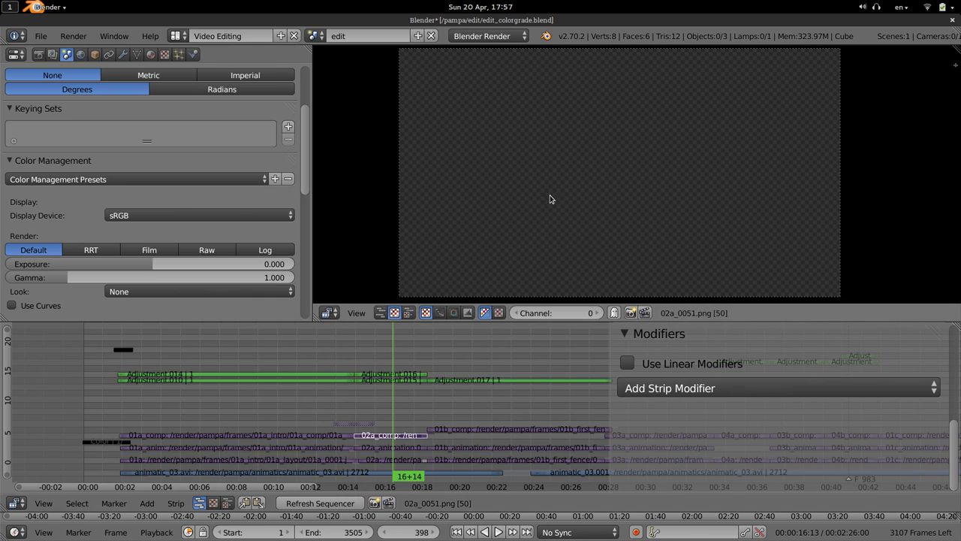
pyautogui.moveTo(536, 321); pyautogui.dragTo(514, 65)
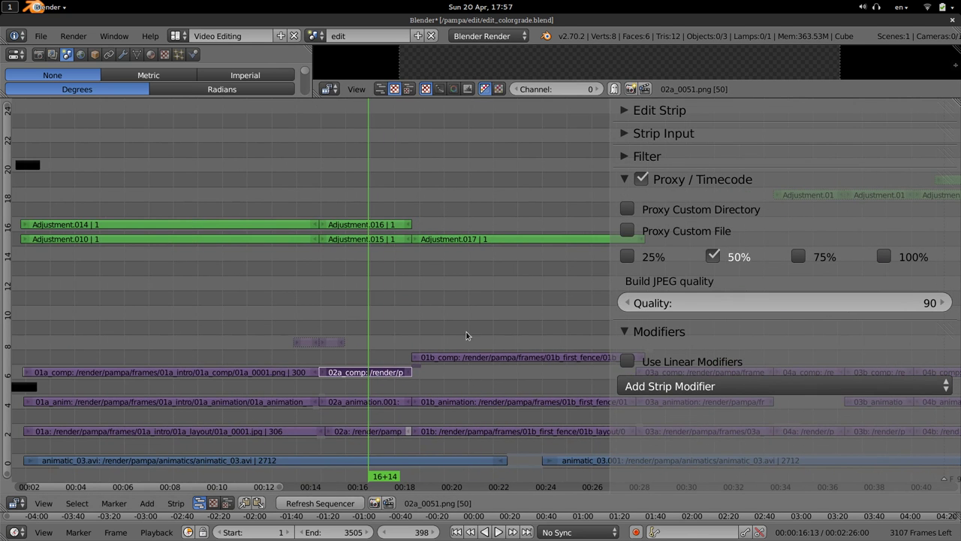
pyautogui.scroll(3, 299, 358)
pyautogui.moveTo(300, 358)
pyautogui.mouseDown()
pyautogui.moveTo(285, 372)
pyautogui.moveTo(253, 372)
pyautogui.moveTo(293, 376)
pyautogui.mouseUp()
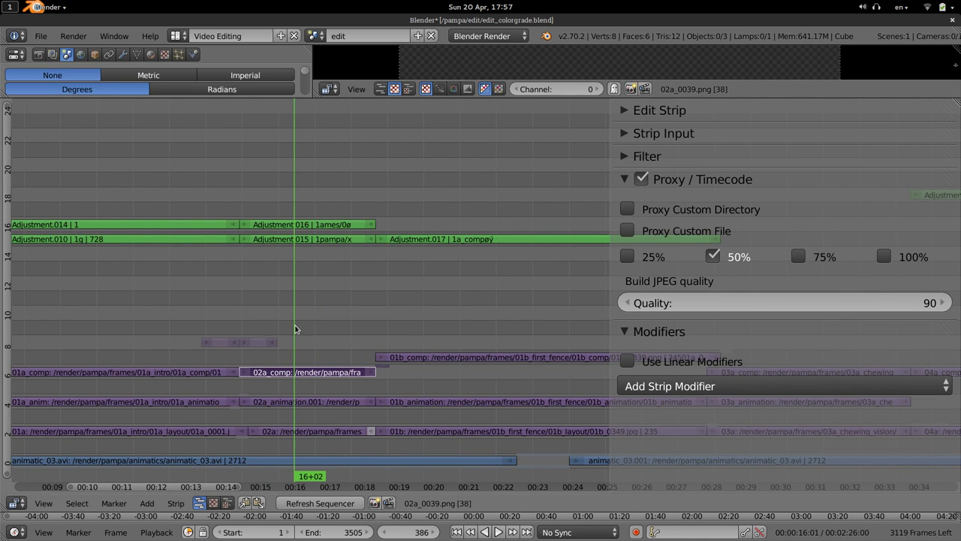
pyautogui.moveTo(295, 329); pyautogui.dragTo(302, 347)
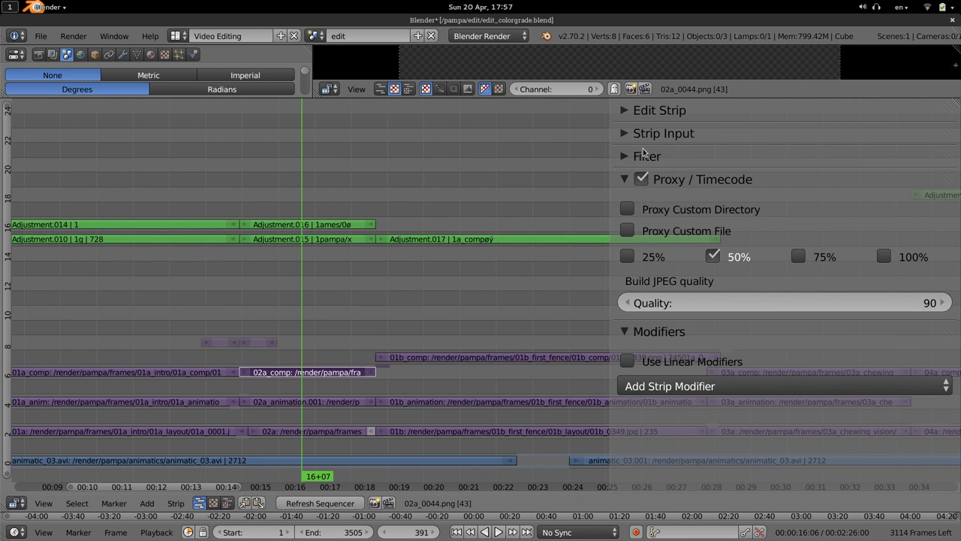
# - Expand the 02a_comp strip's Strip Input settings and collapse its Proxy / Timecode settings
pyautogui.click(696, 133)
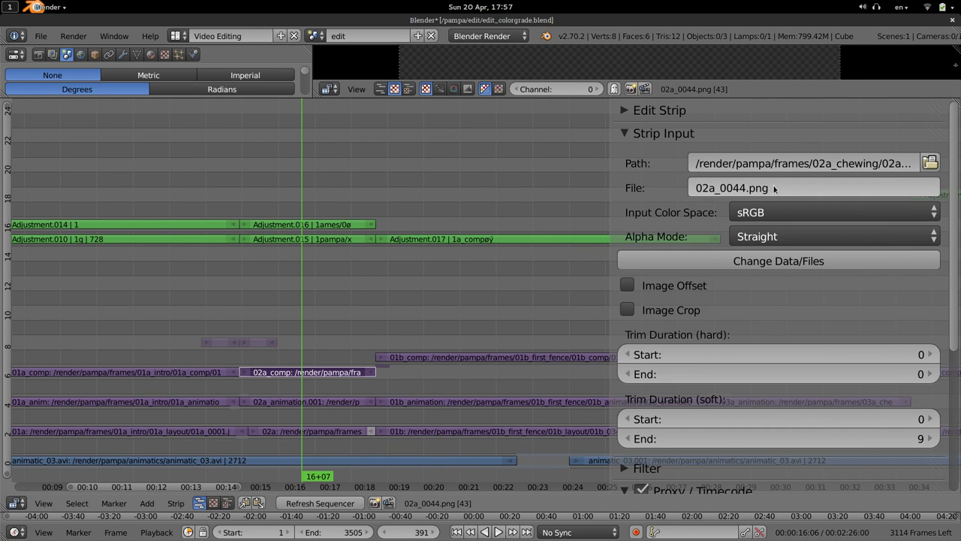
pyautogui.scroll(-6, 721, 211)
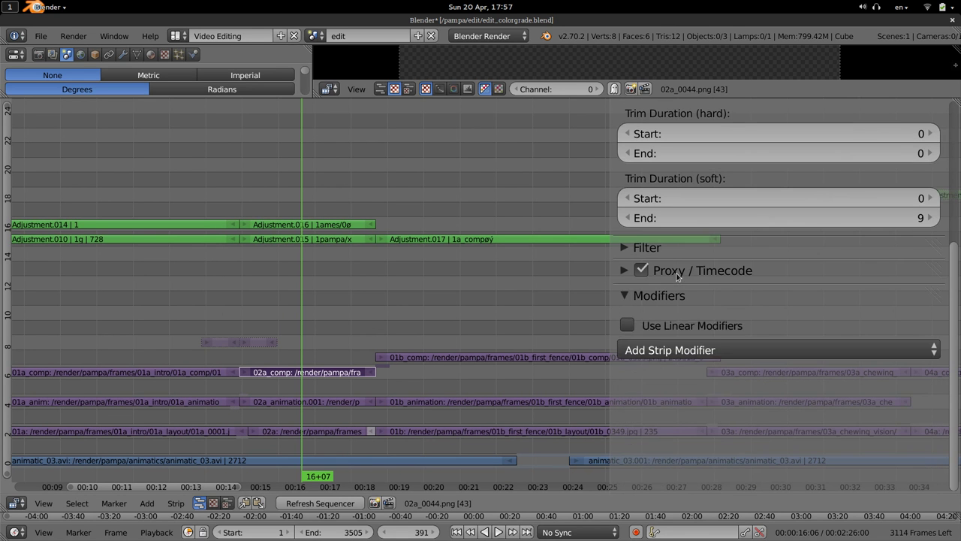
pyautogui.scroll(6, 727, 298)
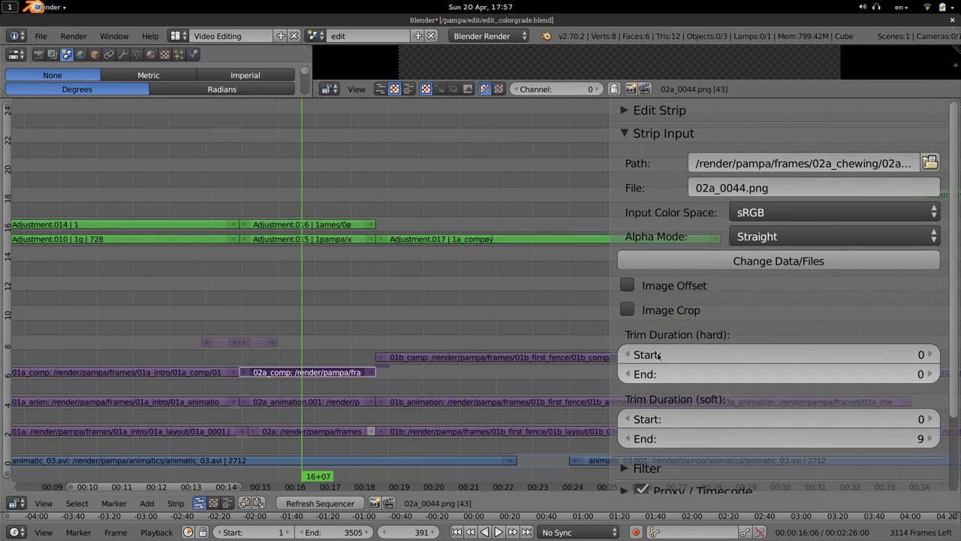
# - Shrink the sequencer area back to about its former height and hide its strip properties sidebar
pyautogui.moveTo(485, 97); pyautogui.dragTo(485, 316)
pyautogui.moveTo(726, 432); pyautogui.dragTo(727, 303, button='middle')
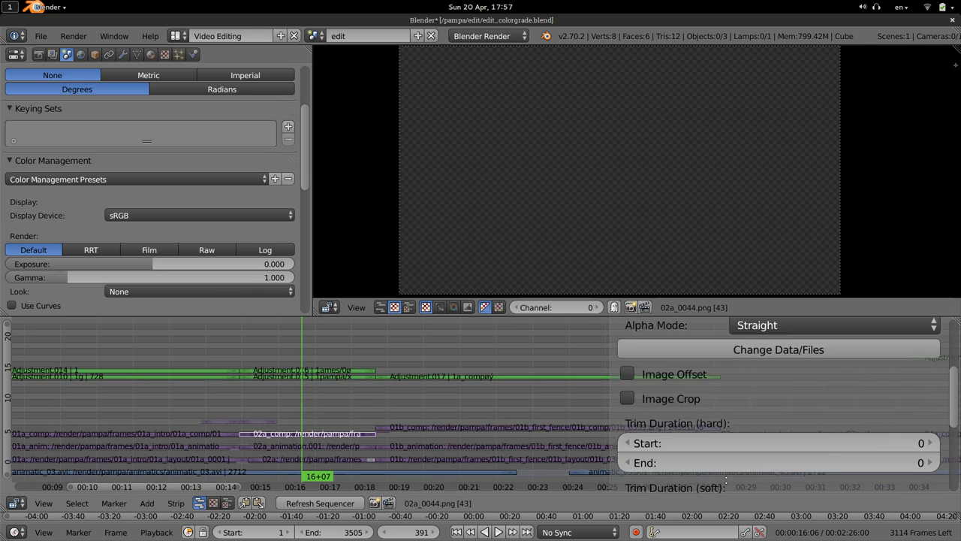
pyautogui.scroll(-1, 726, 473)
pyautogui.scroll(1, 726, 450)
pyautogui.scroll(-2, 727, 426)
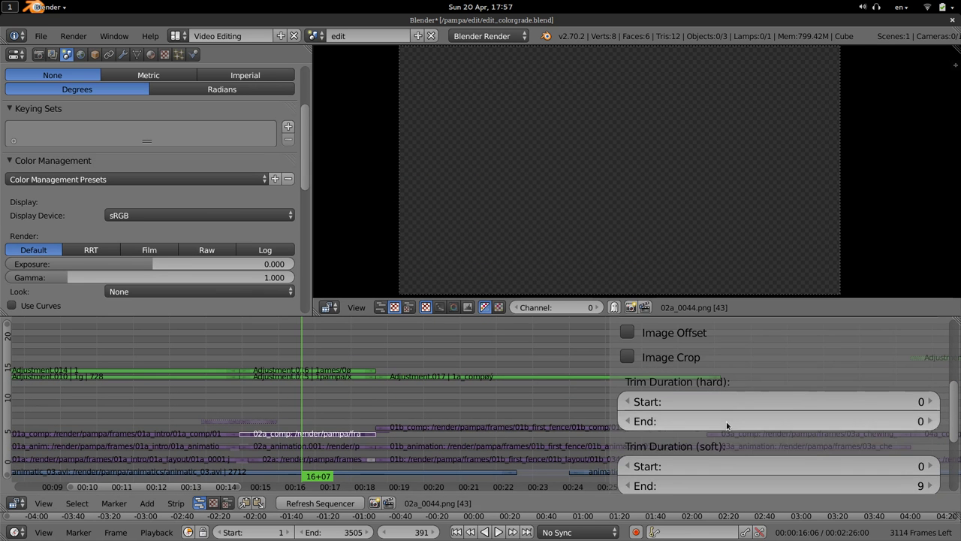
pyautogui.scroll(5, 733, 412)
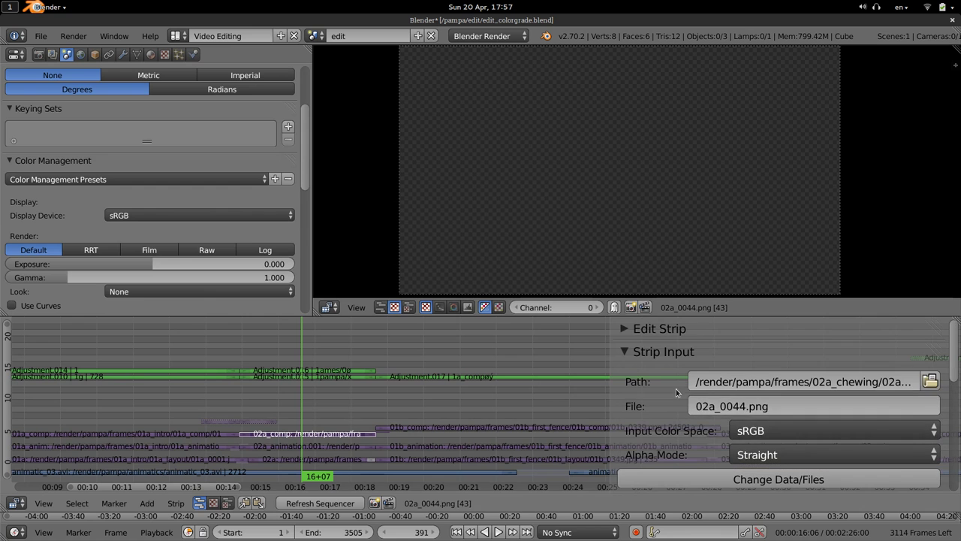
pyautogui.press('n')
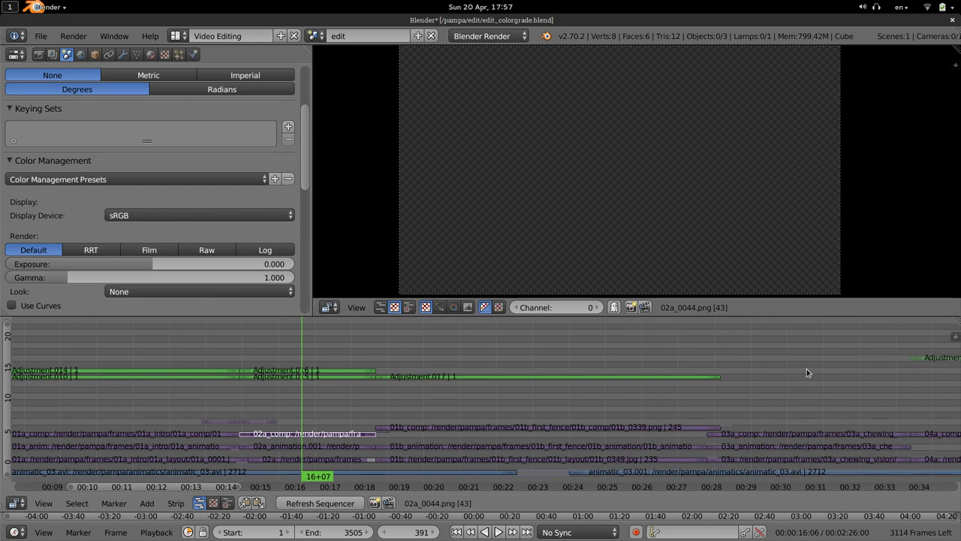
pyautogui.press('n')
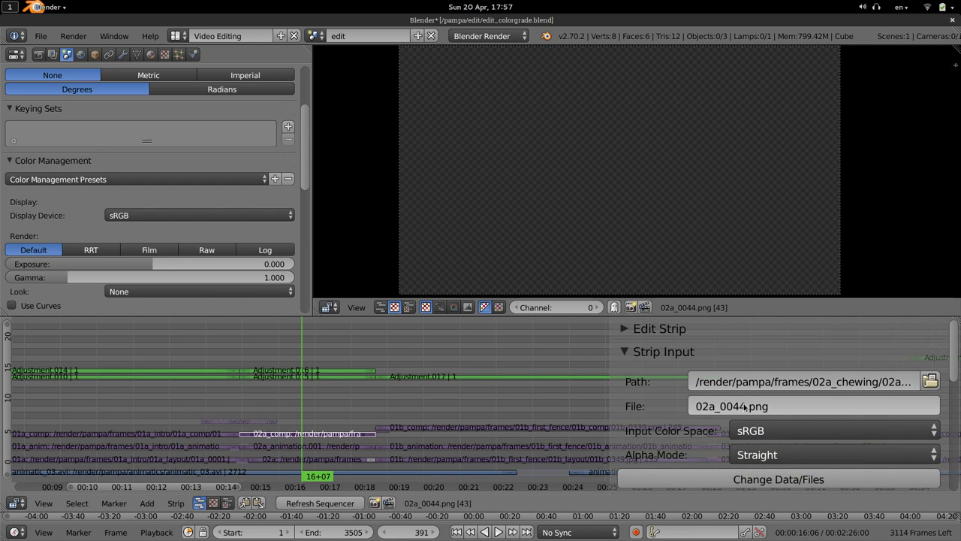
pyautogui.press('n')
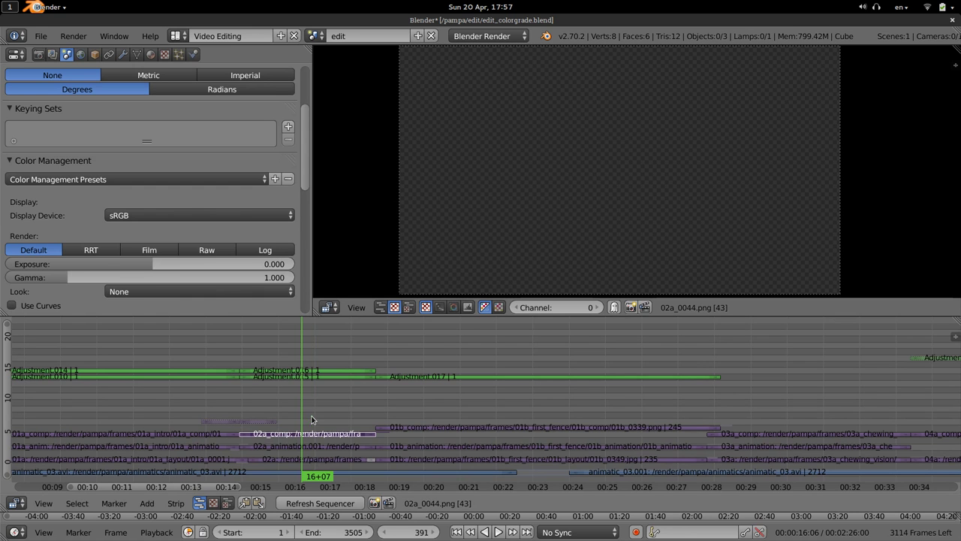
# - Select the 01b_comp image strip and scrub the playhead along it to frame 560
pyautogui.click(314, 417)
pyautogui.moveTo(329, 423); pyautogui.dragTo(337, 423)
pyautogui.rightClick(408, 426)
pyautogui.moveTo(408, 409); pyautogui.dragTo(470, 410)
pyautogui.moveTo(376, 409); pyautogui.dragTo(548, 419)
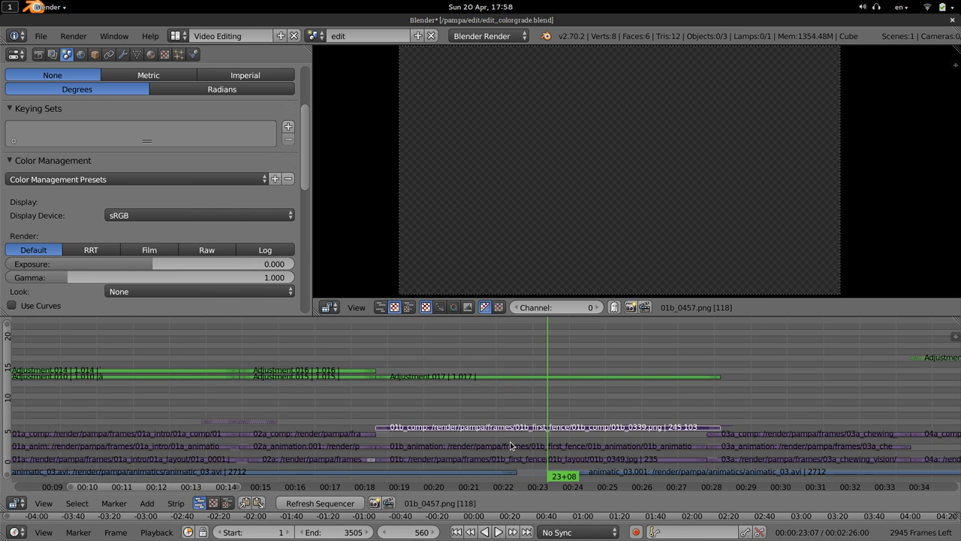
# - Switch to the browser and read the EXR Render: Warn when Z not connected section
pyautogui.hotkey('ctrl', 'alt', 'Down')
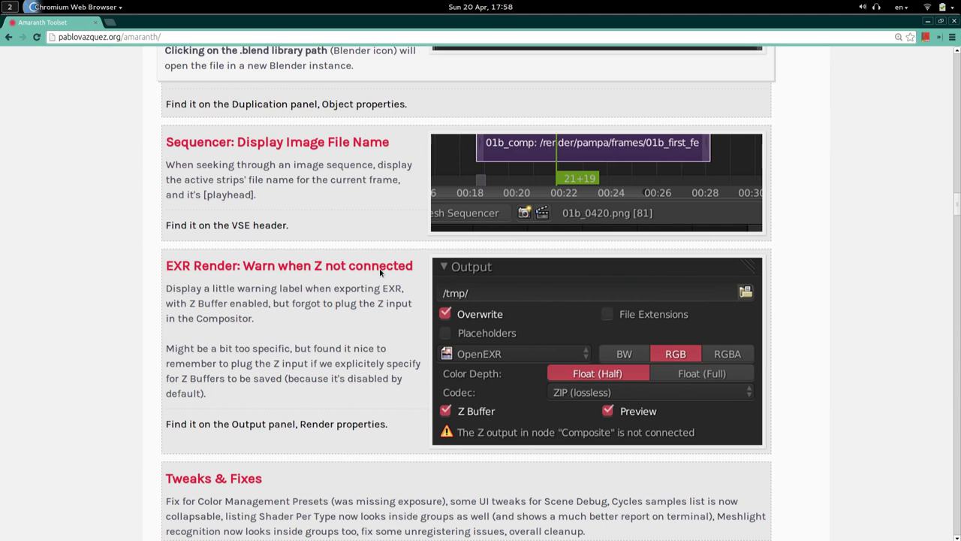
pyautogui.scroll(-1, 238, 258)
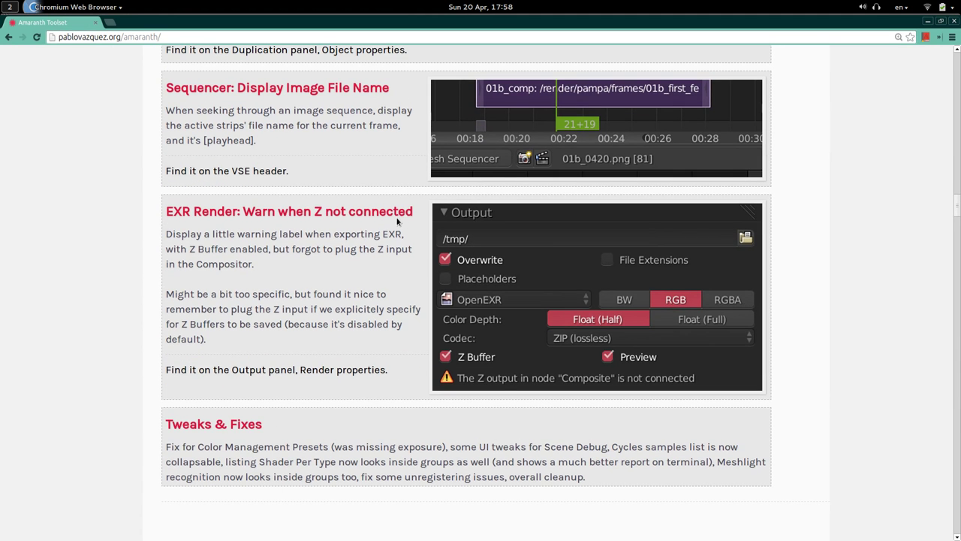
# - Return to Blender, start a new default file and change the 3D viewport to a Node Editor
pyautogui.hotkey('ctrl', 'alt', 'Up')
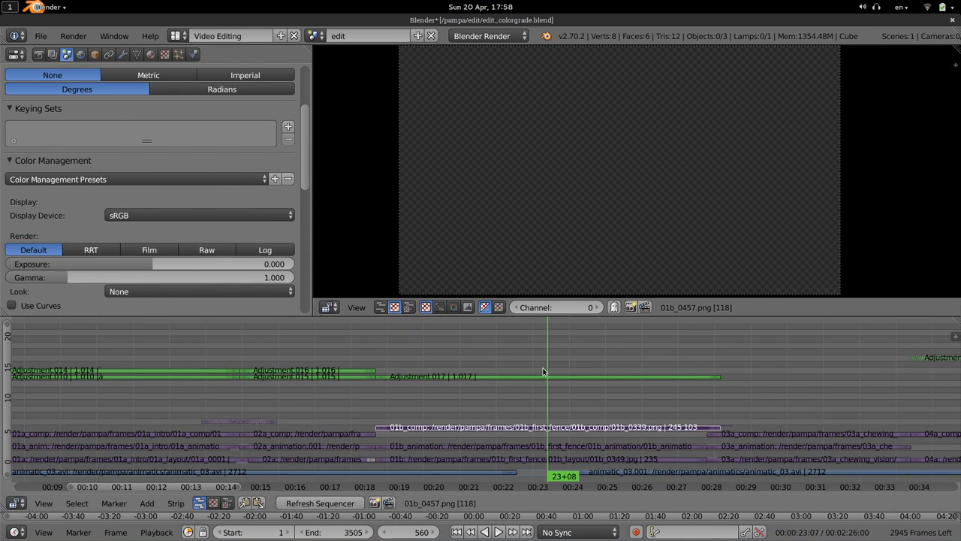
pyautogui.hotkey('ctrl', 'n')
pyautogui.click(483, 384)
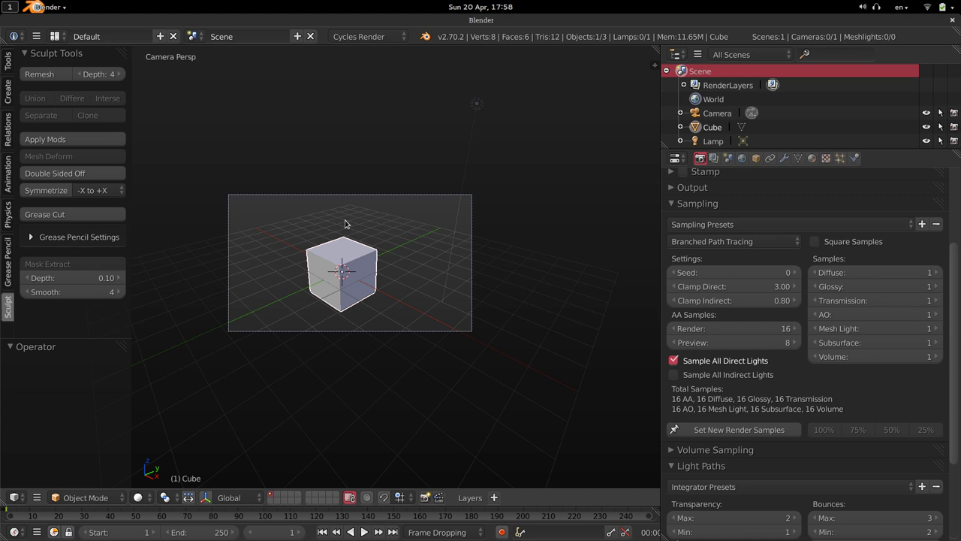
pyautogui.hotkey('shift', 'F3')
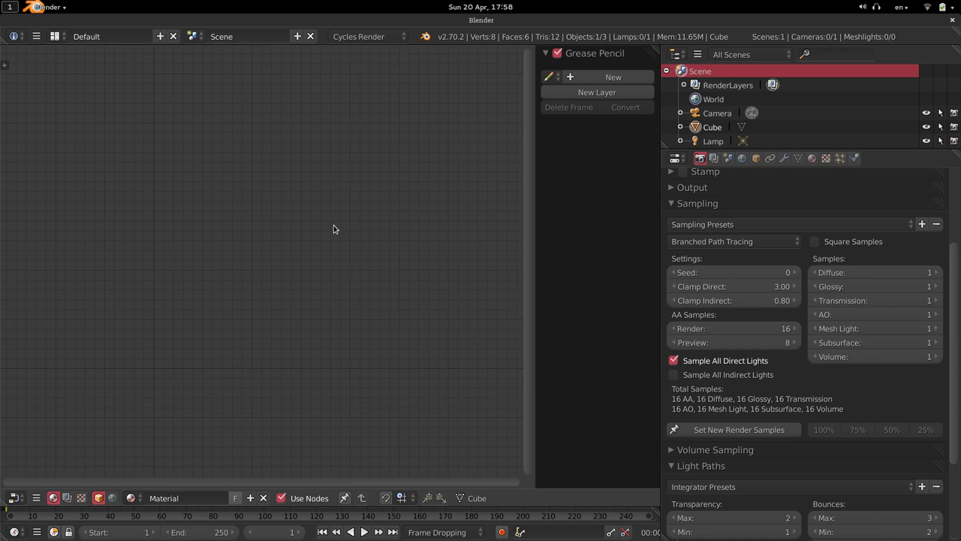
# - Reset the interface to the default theme in the user preferences and close them
pyautogui.hotkey('ctrl', 'alt', 'u')
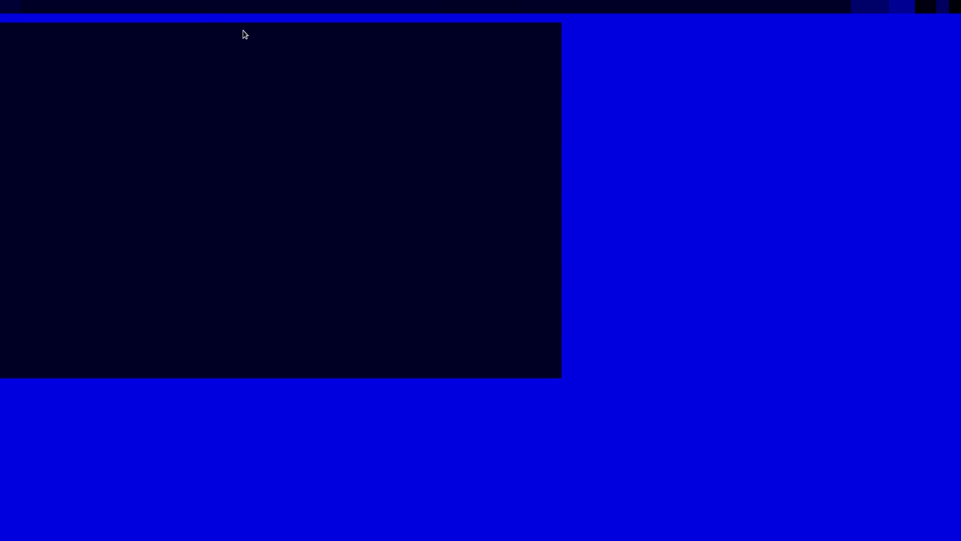
pyautogui.click(337, 51)
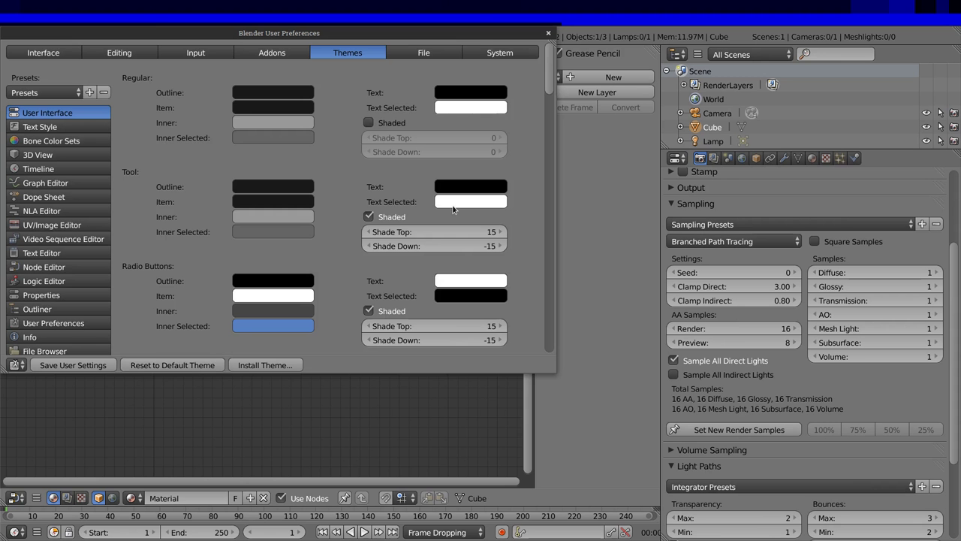
pyautogui.click(548, 33)
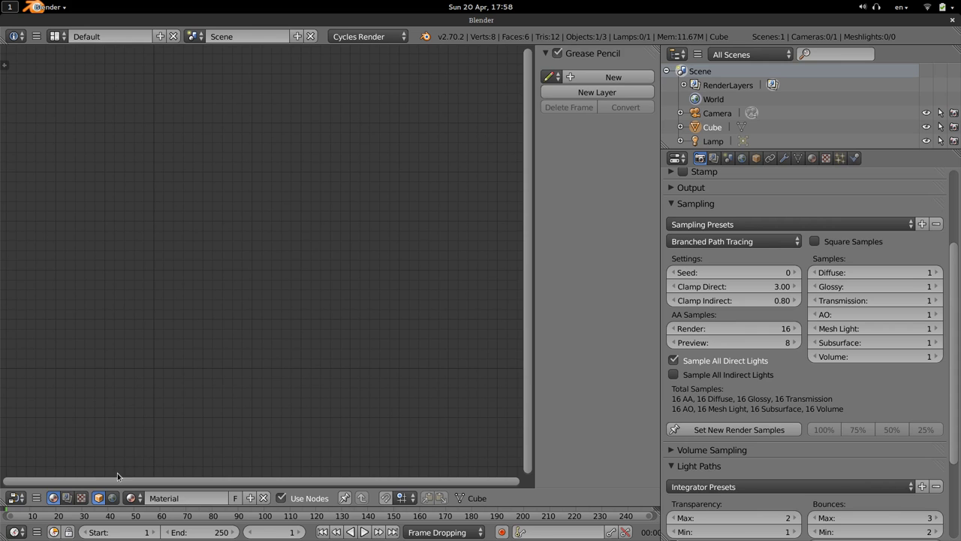
# - Collapse all the expanded sections of the render properties
pyautogui.click(709, 203)
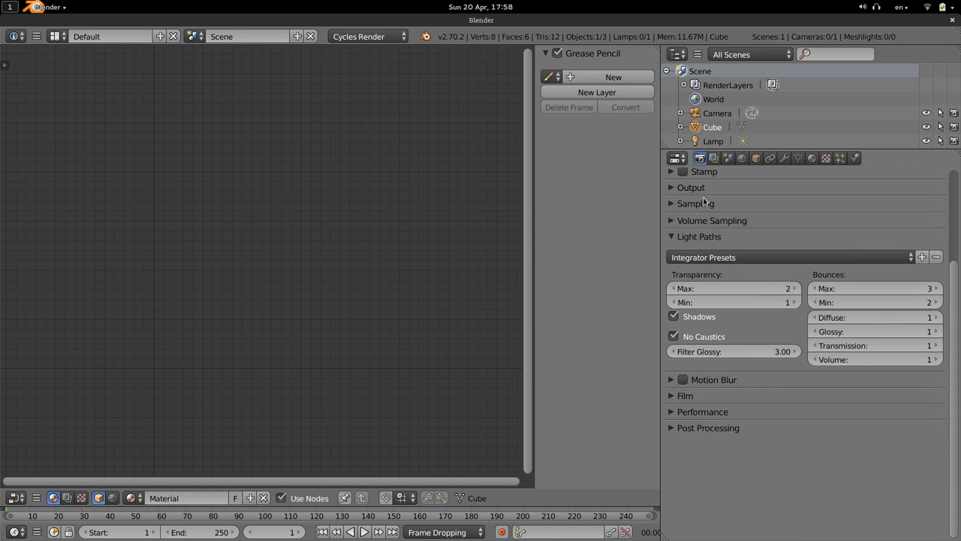
pyautogui.click(710, 244)
pyautogui.scroll(3, 713, 271)
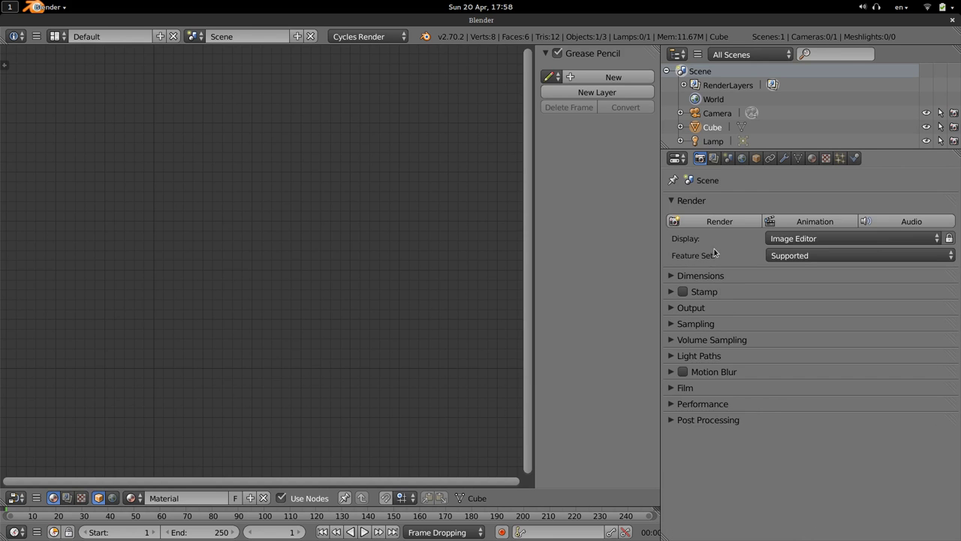
pyautogui.press('a')
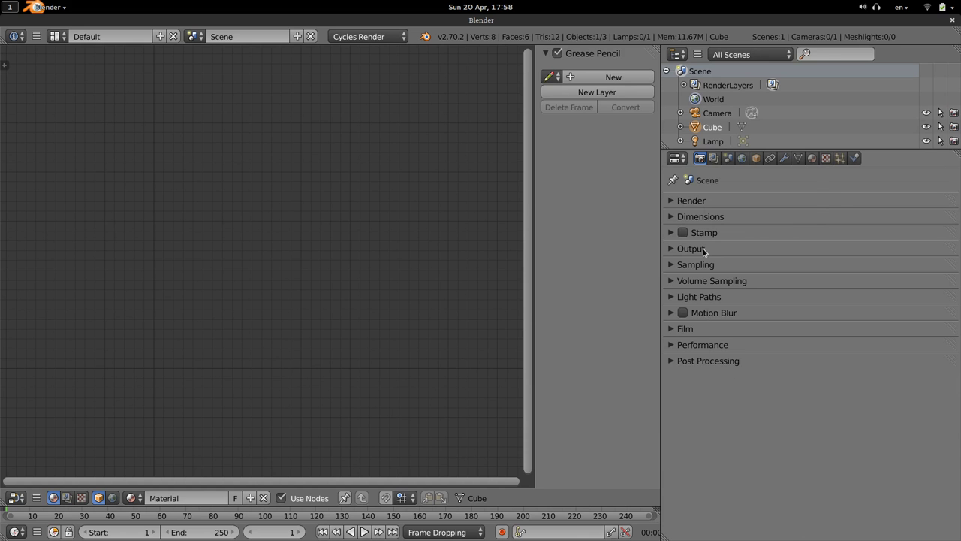
# - Set the render output format to OpenEXR and enable its Z Buffer option
pyautogui.click(703, 248)
pyautogui.click(717, 318)
pyautogui.click(698, 260)
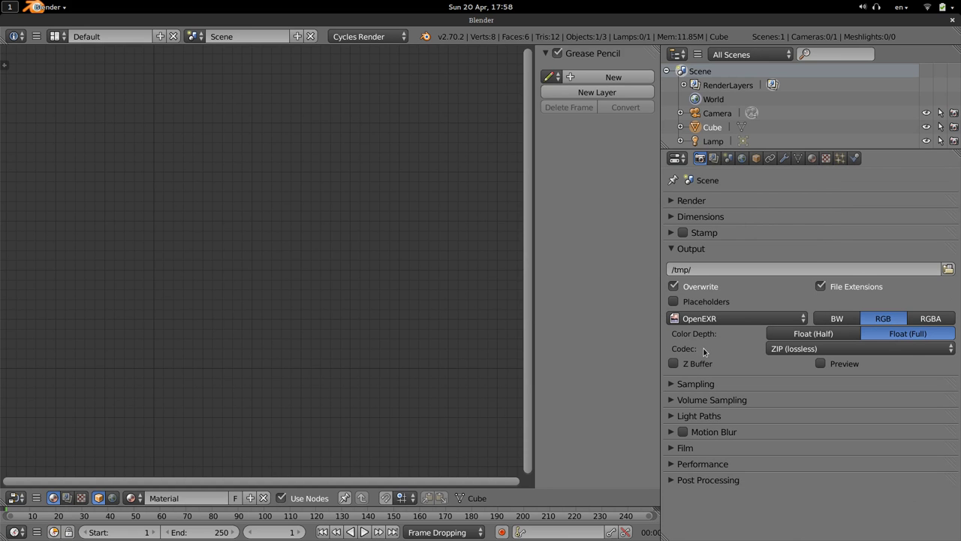
pyautogui.click(704, 365)
# - Enable compositing nodes for the scene and space the Render Layers and Composite nodes far apart
pyautogui.click(66, 498)
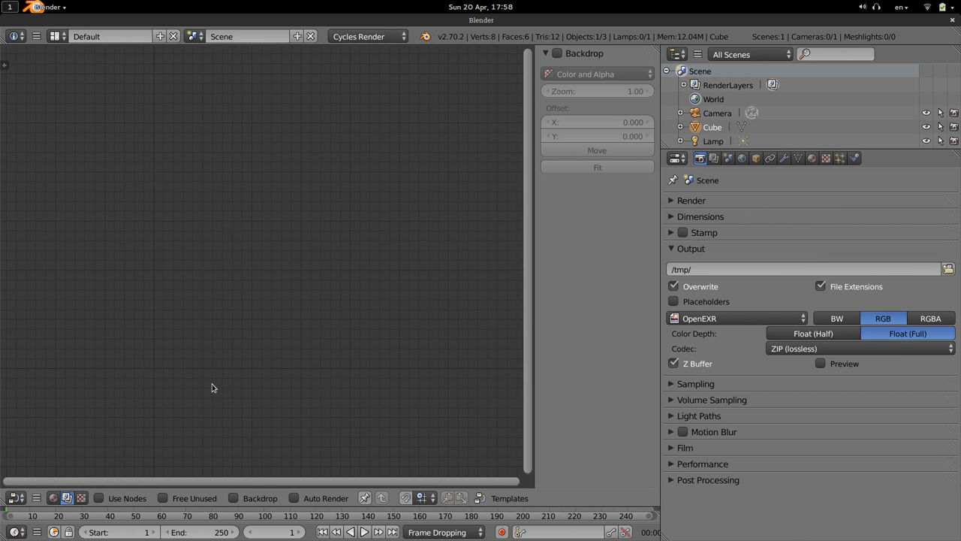
pyautogui.click(98, 498)
pyautogui.moveTo(421, 245); pyautogui.dragTo(312, 151, button='middle')
pyautogui.moveTo(304, 139); pyautogui.dragTo(458, 159)
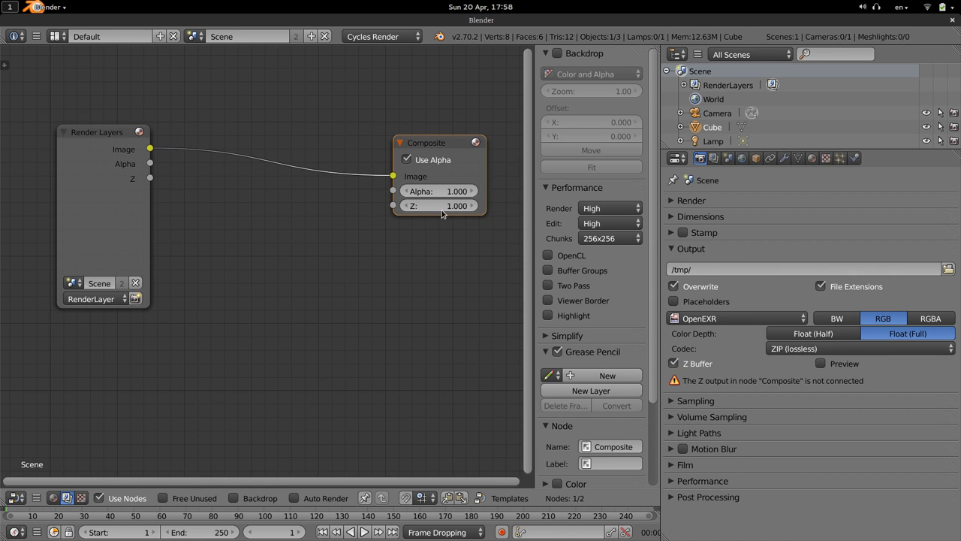
pyautogui.moveTo(132, 184); pyautogui.dragTo(363, 233)
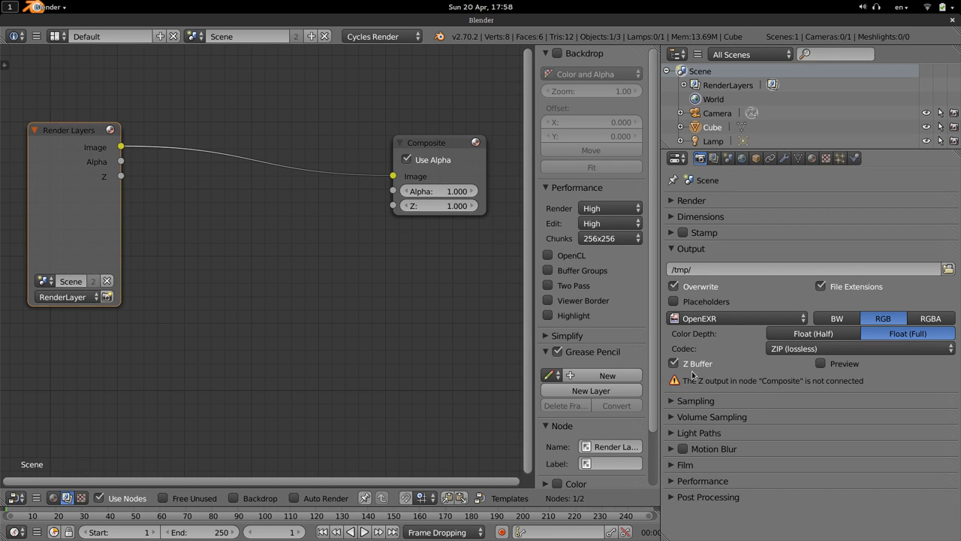
# - Link the Render Layers Z output to the Composite Z input with Z Buffer enabled, and detach the link again
pyautogui.moveTo(120, 176); pyautogui.dragTo(376, 247)
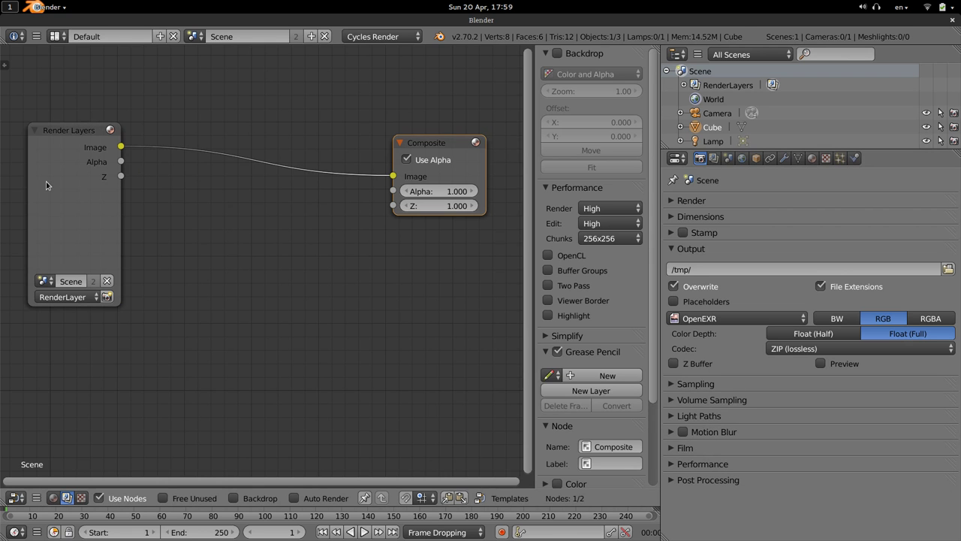
pyautogui.moveTo(120, 175); pyautogui.dragTo(392, 206)
pyautogui.click(703, 364)
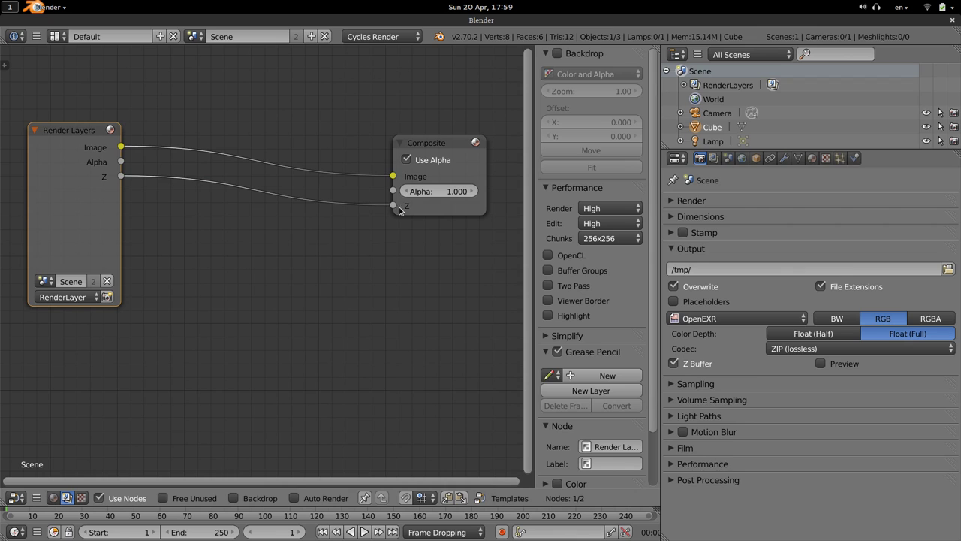
pyautogui.moveTo(394, 206); pyautogui.dragTo(325, 300)
# - Switch to the browser and look over the Tweaks & Fixes section and the rest of the Amaranth 0.9 feature list
pyautogui.hotkey('ctrl', 'alt', 'Down')
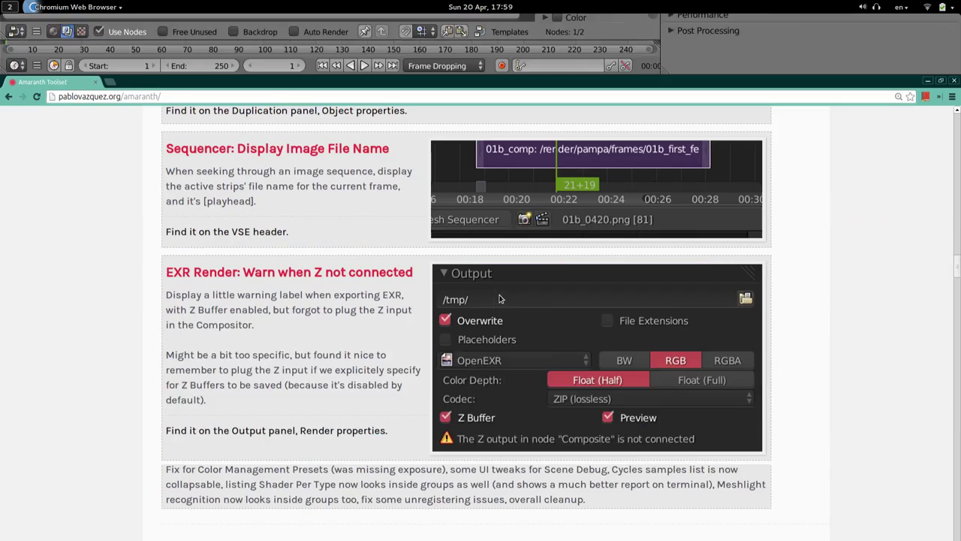
pyautogui.scroll(-3, 421, 324)
pyautogui.scroll(10, 417, 327)
pyautogui.scroll(-7, 413, 325)
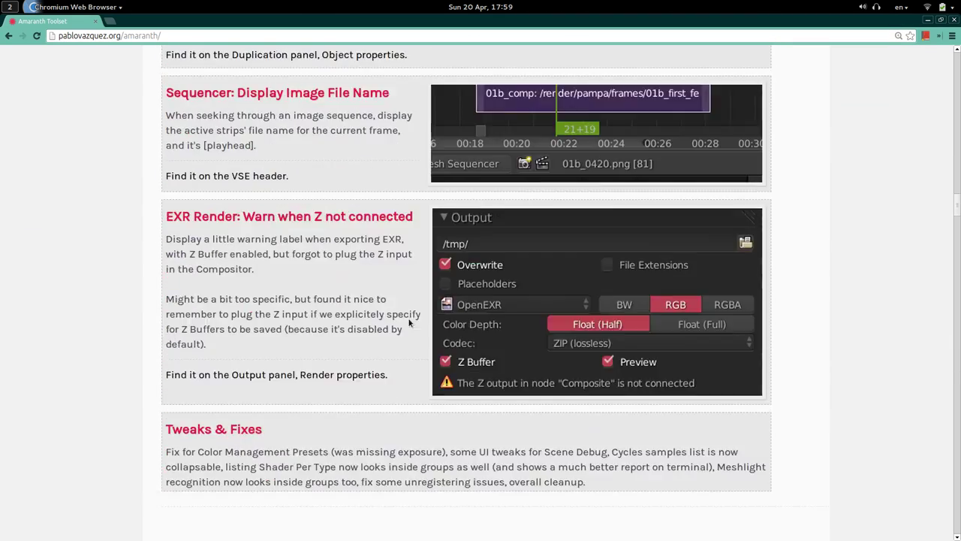
pyautogui.scroll(-5, 409, 322)
pyautogui.scroll(5, 389, 362)
pyautogui.scroll(-2, 295, 316)
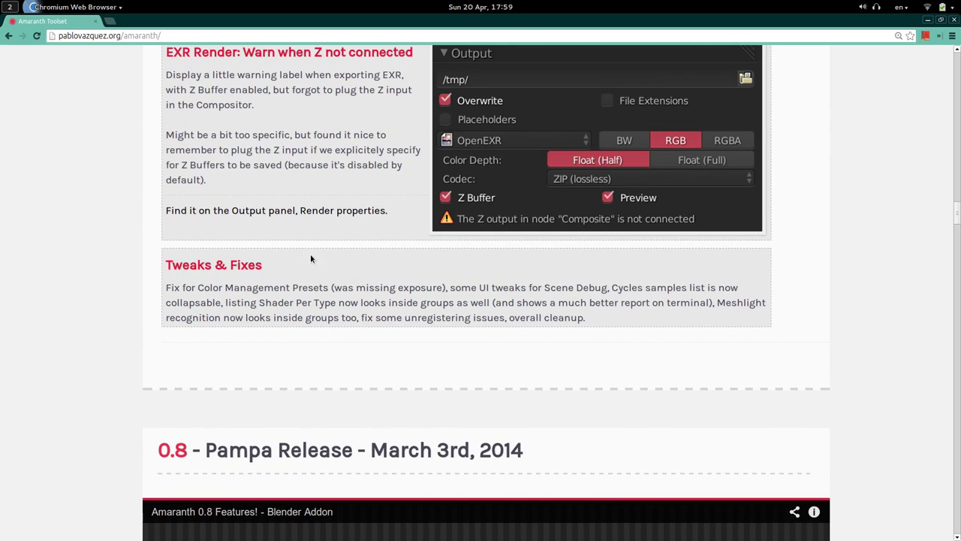
pyautogui.scroll(15, 444, 346)
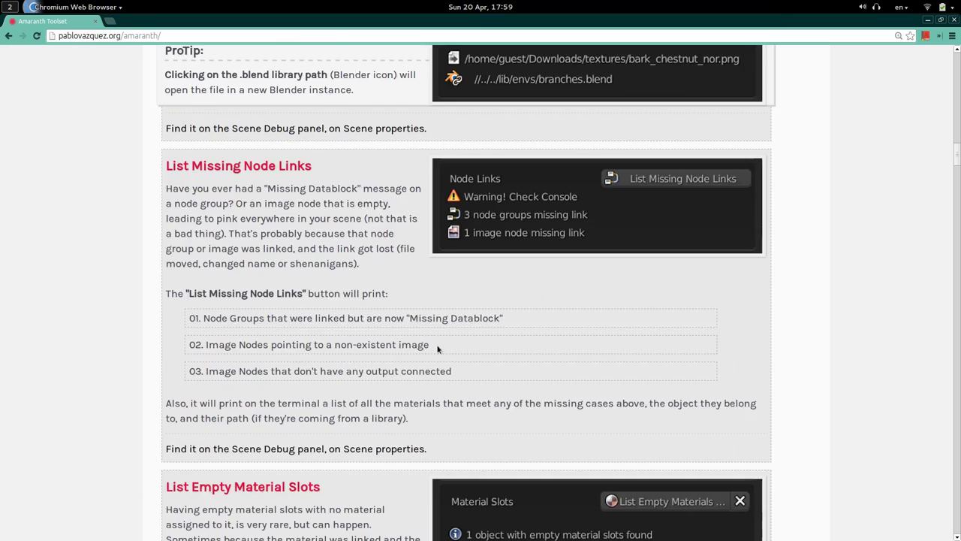
# - Look over the Scene Debug section on the Amaranth page, focusing on the List Missing Images description
pyautogui.scroll(5, 437, 348)
pyautogui.moveTo(218, 233); pyautogui.dragTo(387, 228)
pyautogui.click(387, 229)
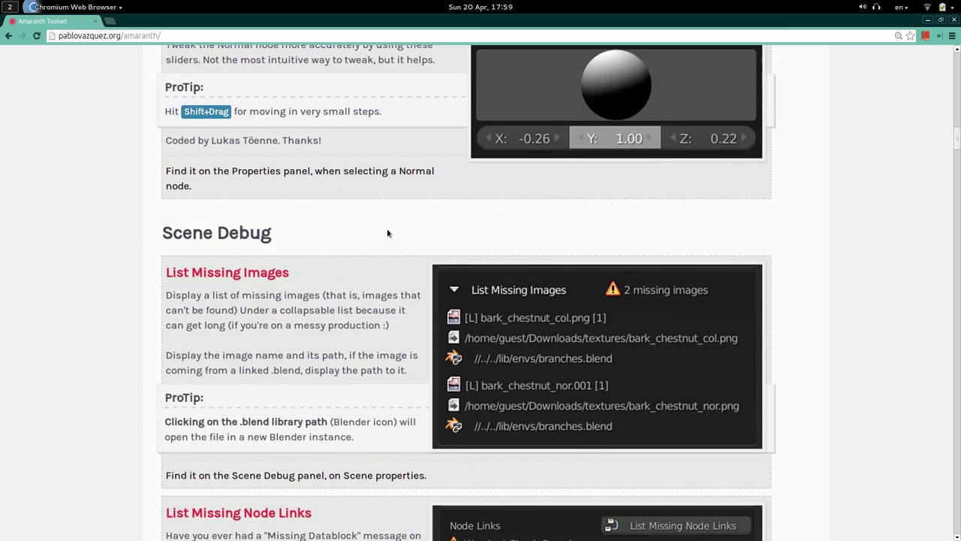
pyautogui.scroll(-2, 388, 233)
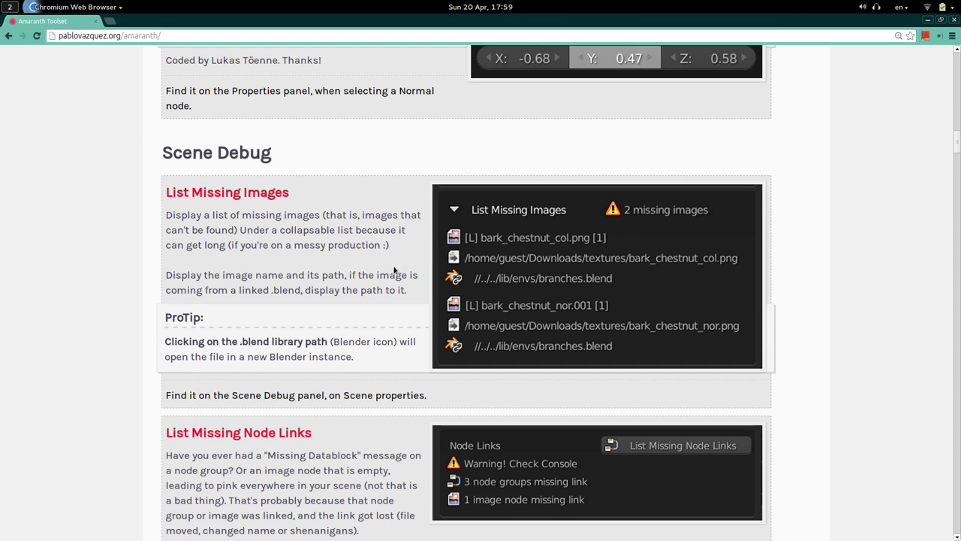
pyautogui.scroll(-1, 322, 161)
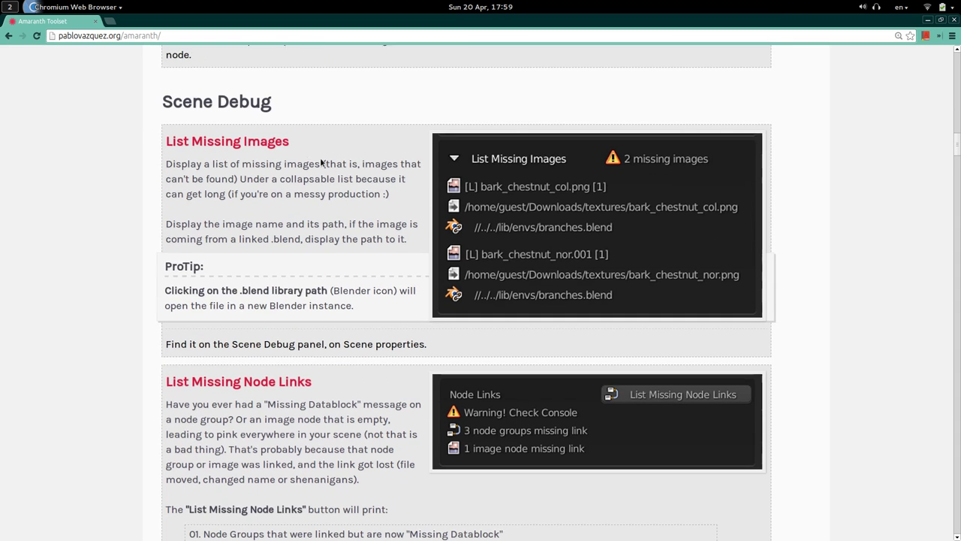
# - Switch to Blender and open the recent file 01a_comp.blend
pyautogui.hotkey('ctrl', 'alt', 'Up')
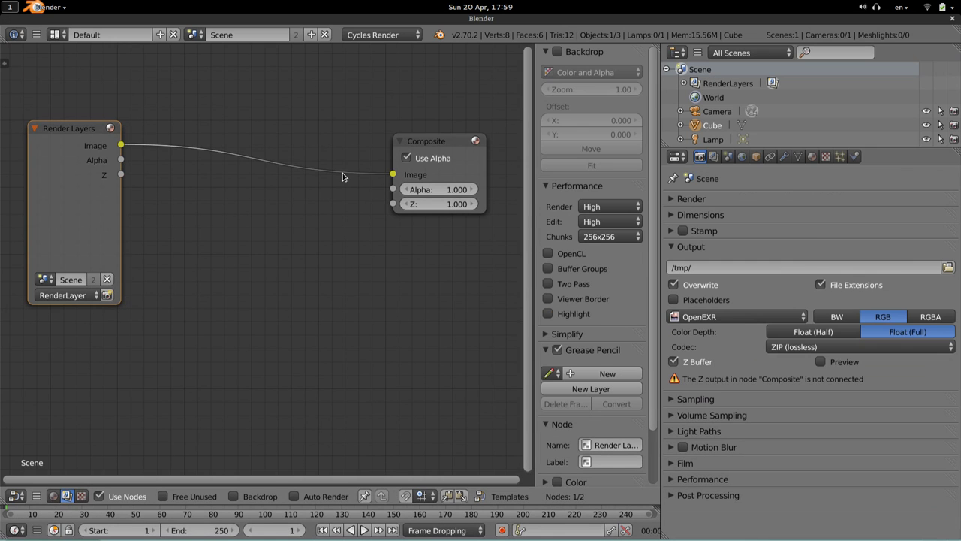
pyautogui.hotkey('ctrl', 'shift', 'o')
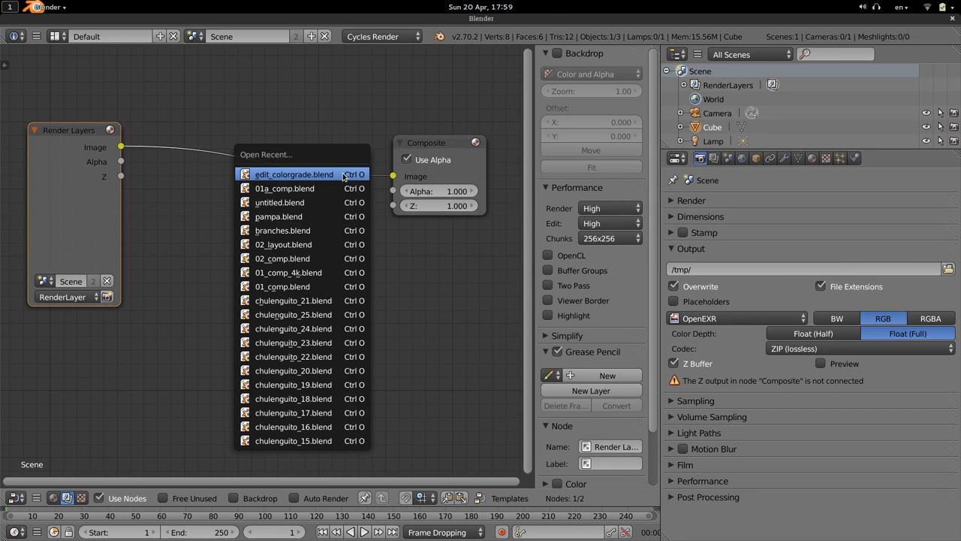
pyautogui.press('Down')
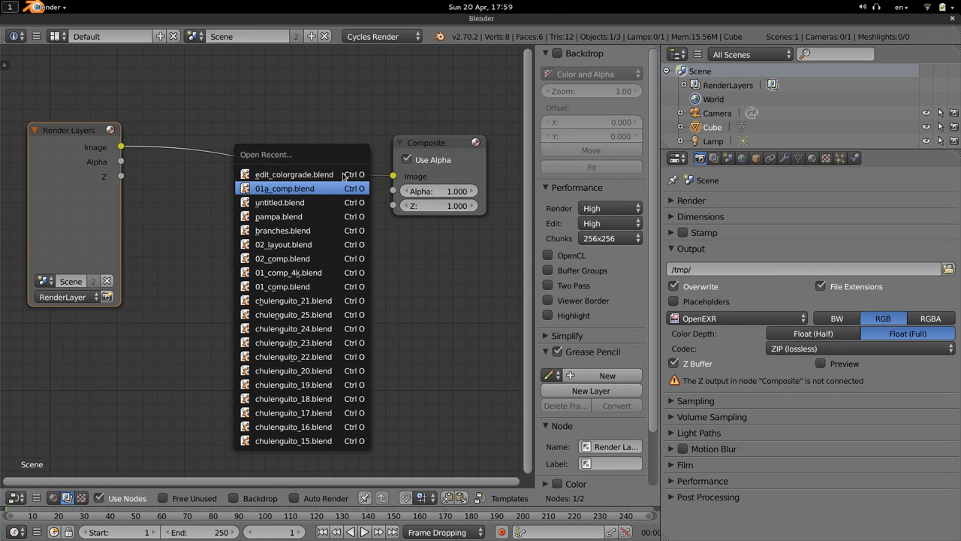
pyautogui.hotkey('ctrl', 'alt', 'Down')
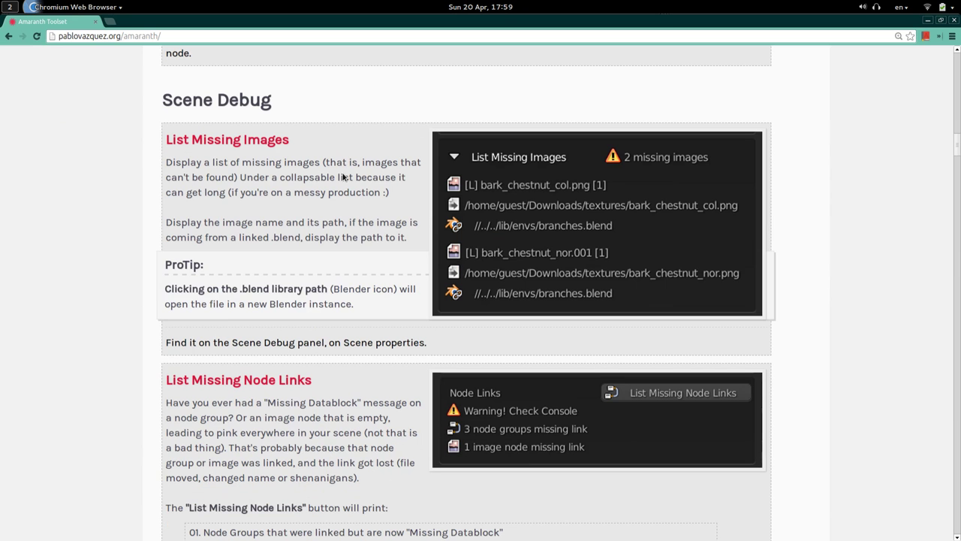
pyautogui.hotkey('ctrl', 'alt', 'Up')
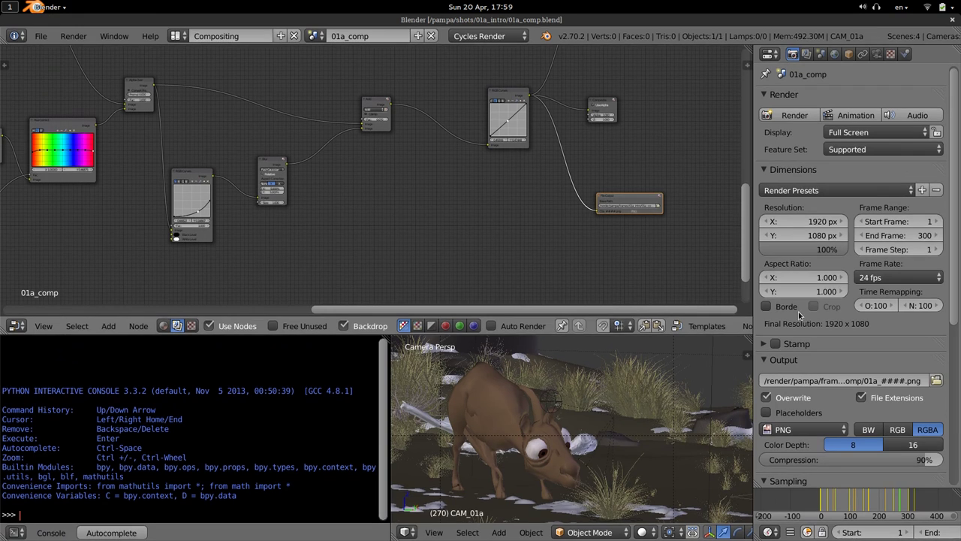
# - Widen the properties editor, collapse the scene properties panels, and expand Scene Debug with its List Missing Images list
pyautogui.moveTo(753, 207); pyautogui.dragTo(679, 207)
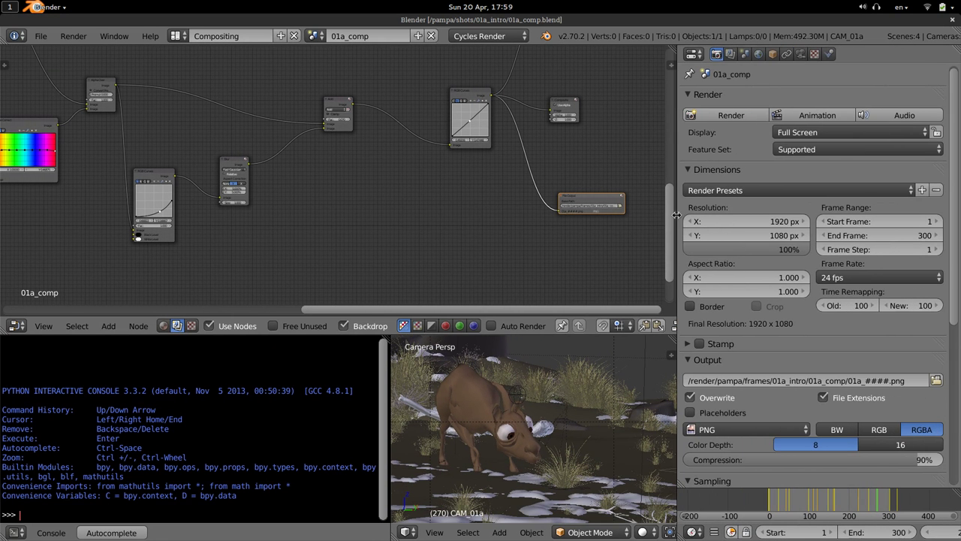
pyautogui.click(730, 54)
pyautogui.click(744, 54)
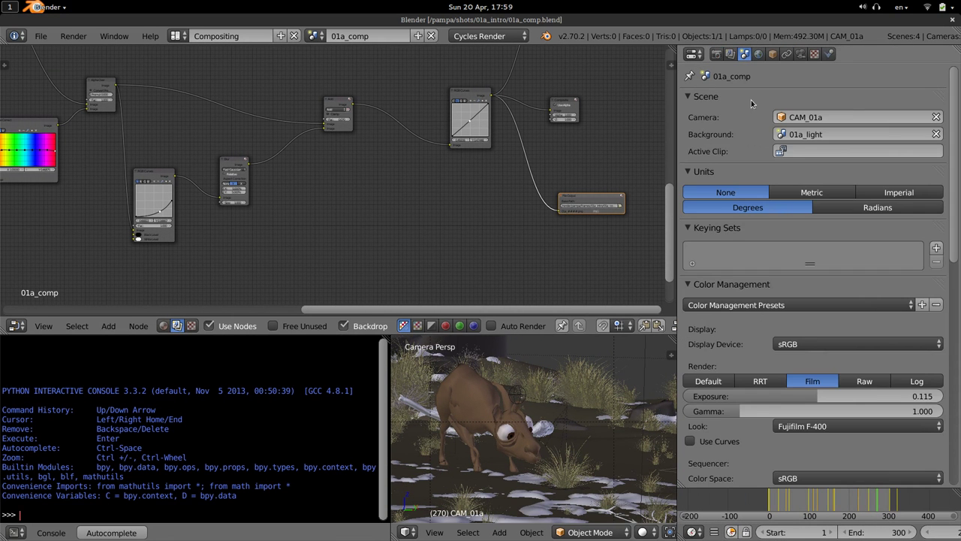
pyautogui.keyDown('ctrl'); pyautogui.click(718, 96); pyautogui.keyUp('ctrl')
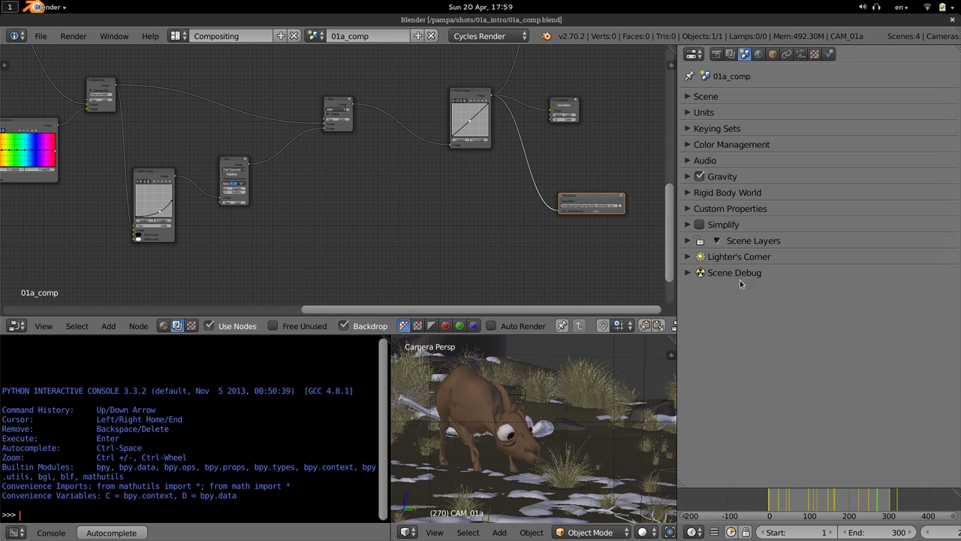
pyautogui.click(735, 274)
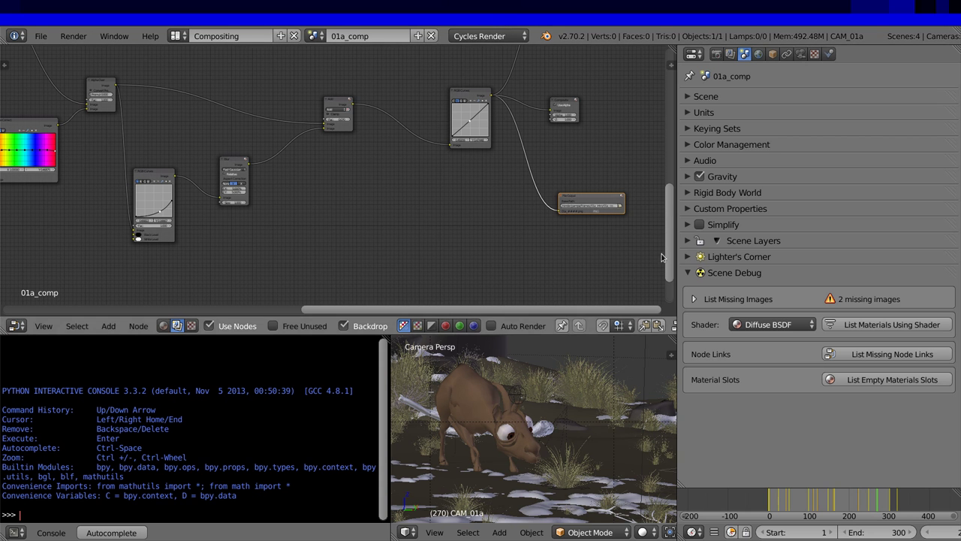
pyautogui.click(760, 301)
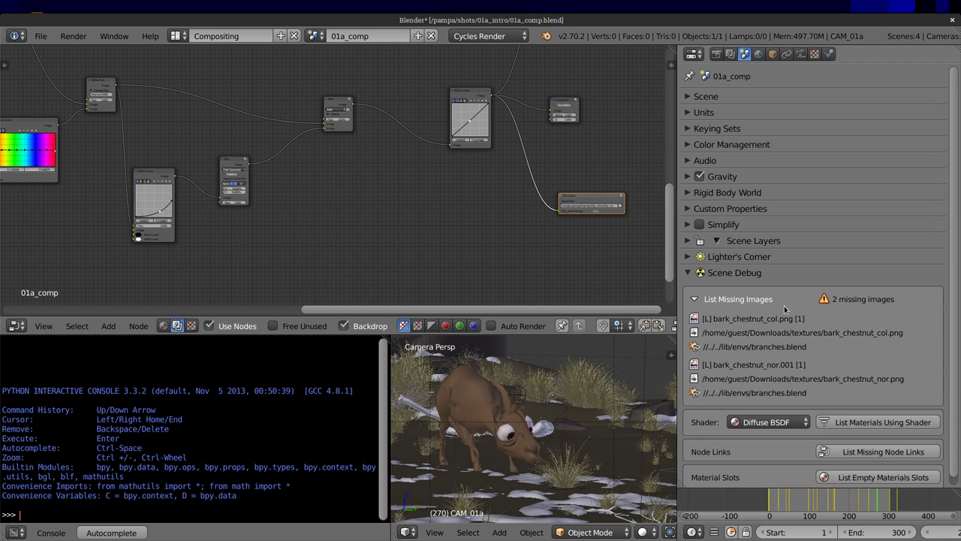
# - Open the linked branches.blend from the bark_chestnut_col.png missing-image entry and view its branches in wireframe shading
pyautogui.moveTo(678, 282); pyautogui.dragTo(600, 282)
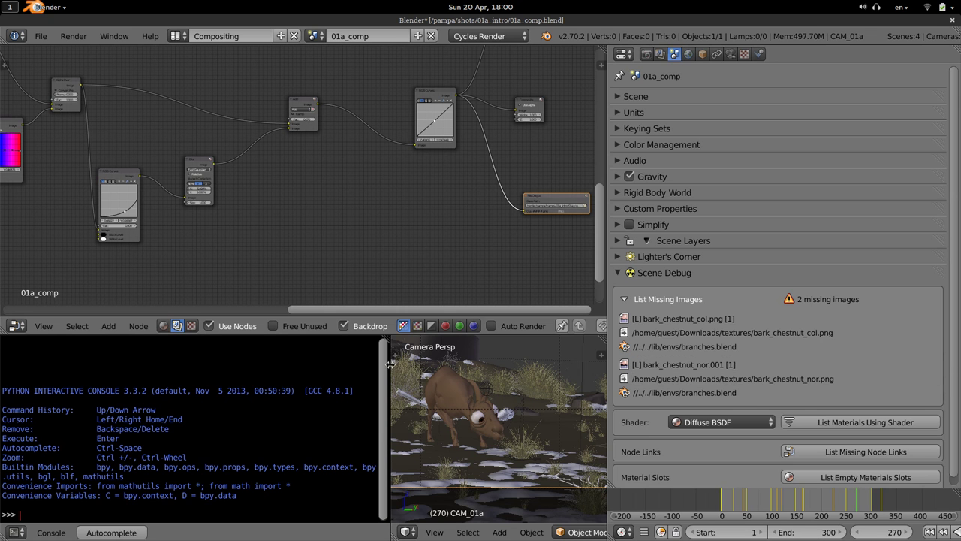
pyautogui.moveTo(389, 368); pyautogui.dragTo(259, 369)
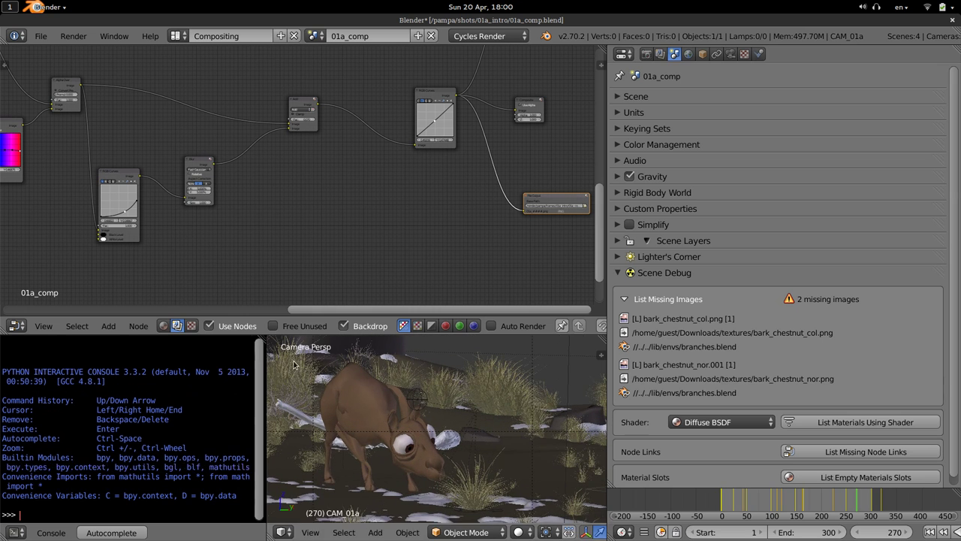
pyautogui.click(704, 347)
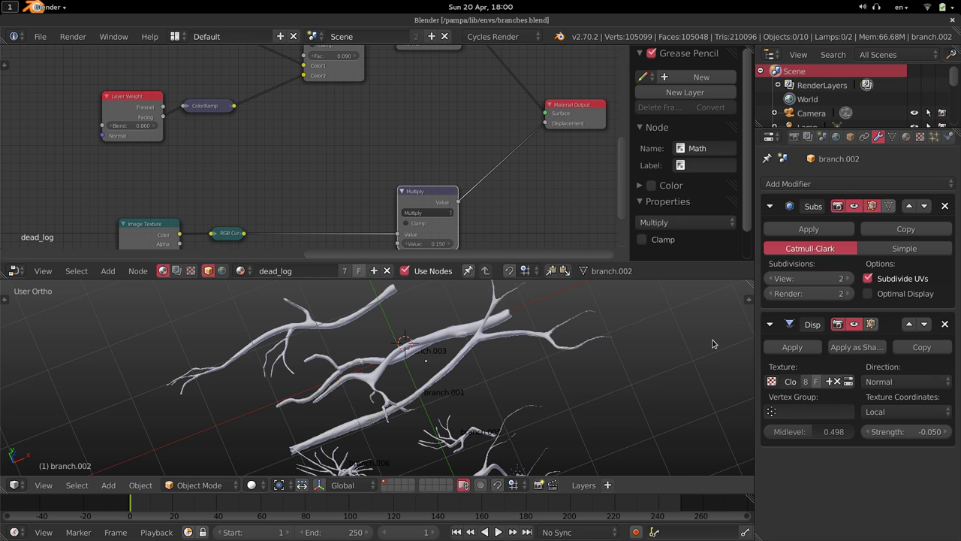
pyautogui.moveTo(443, 402)
pyautogui.mouseDown(button='middle')
pyautogui.moveTo(500, 391)
pyautogui.moveTo(548, 353)
pyautogui.mouseUp(button='middle')
pyautogui.press('z')
# - Show the missing images list under Scene Debug in branches.blend, with the properties editor wide enough to read the full paths
pyautogui.click(809, 135)
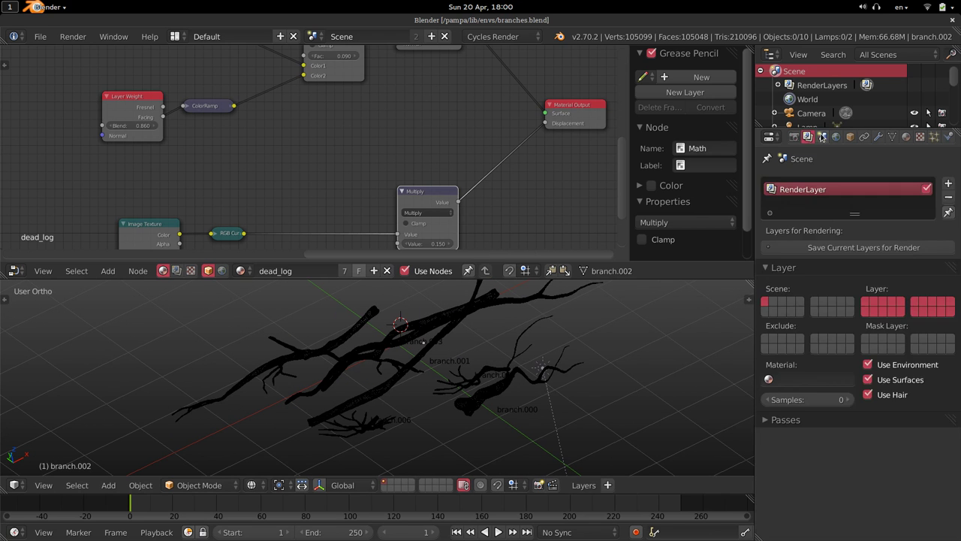
pyautogui.click(821, 136)
pyautogui.keyDown('ctrl'); pyautogui.click(787, 179); pyautogui.keyUp('ctrl')
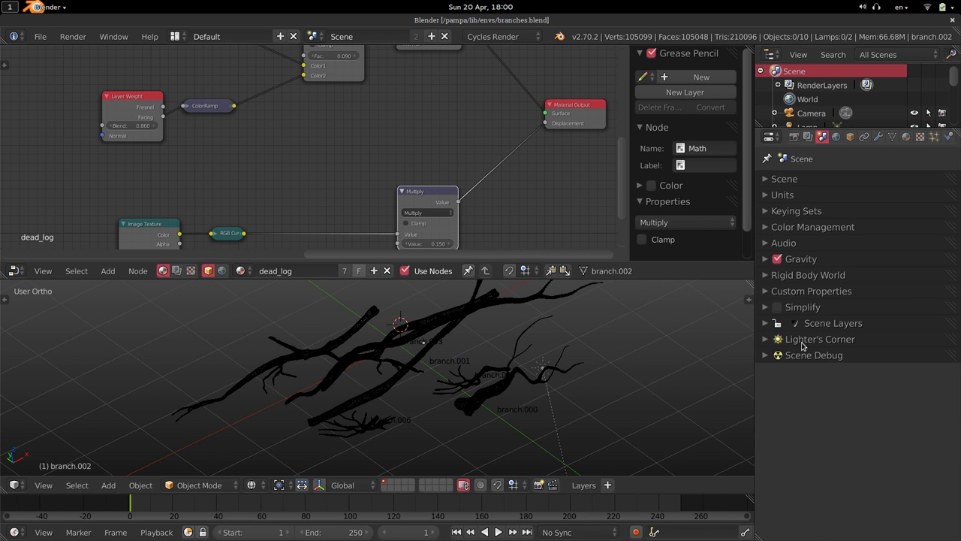
pyautogui.click(809, 356)
pyautogui.click(815, 381)
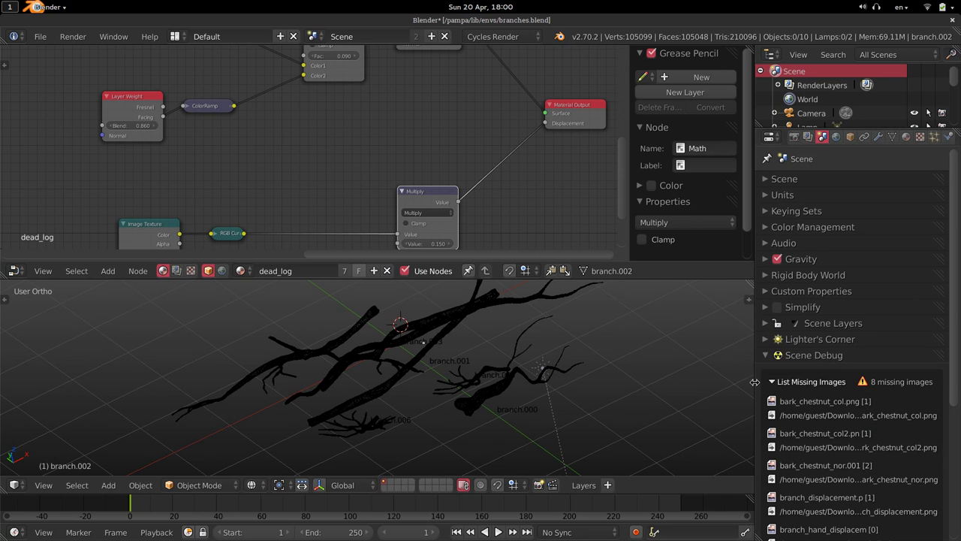
pyautogui.moveTo(756, 395); pyautogui.dragTo(609, 380)
pyautogui.scroll(-5, 715, 432)
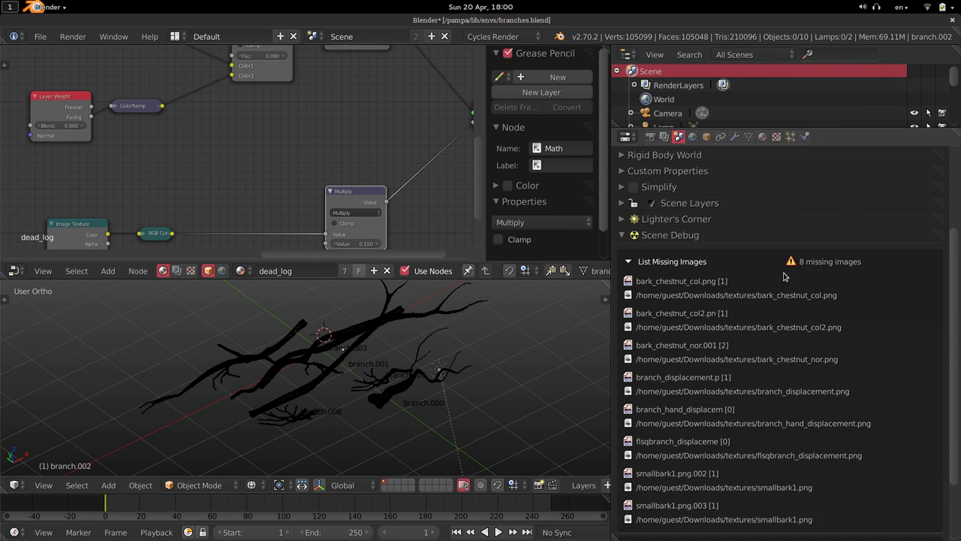
pyautogui.scroll(-3, 800, 372)
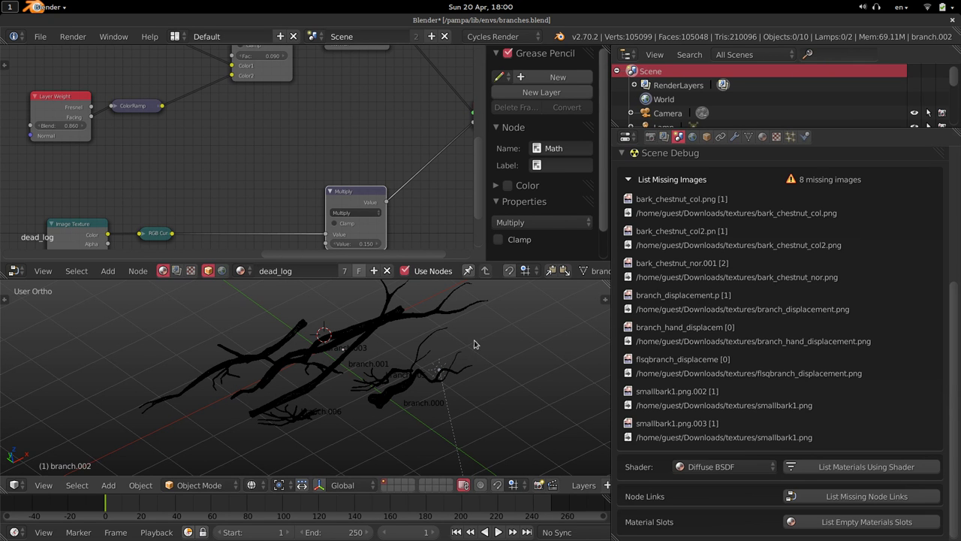
# - Turn the 3D viewport into an image editor, display bark_chestnut_col.png and check its source file path in the image properties
pyautogui.hotkey('shift', 'F10')
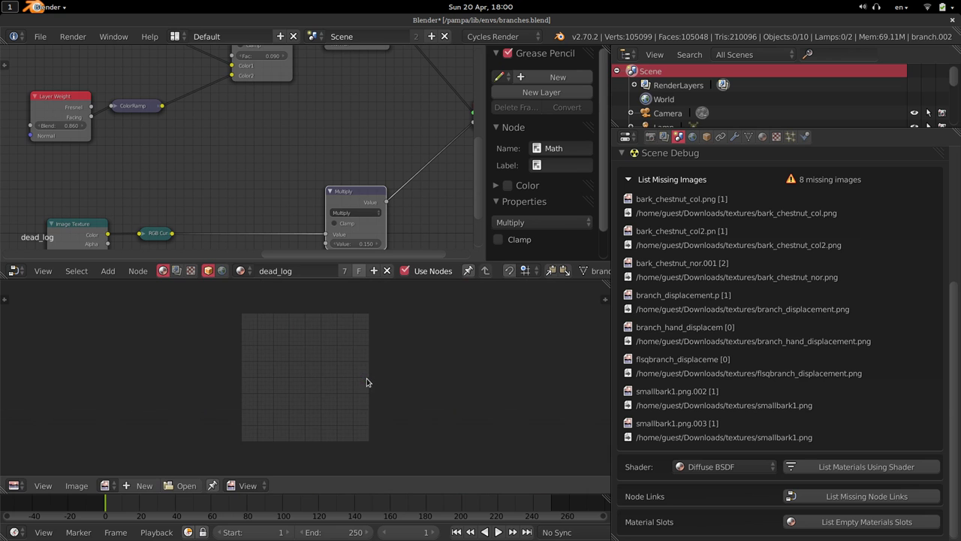
pyautogui.click(108, 485)
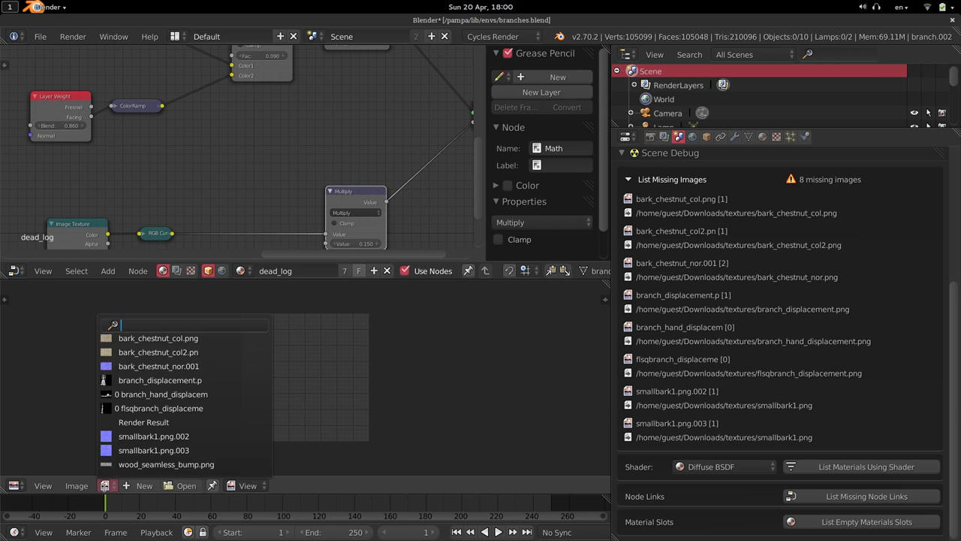
pyautogui.click(139, 346)
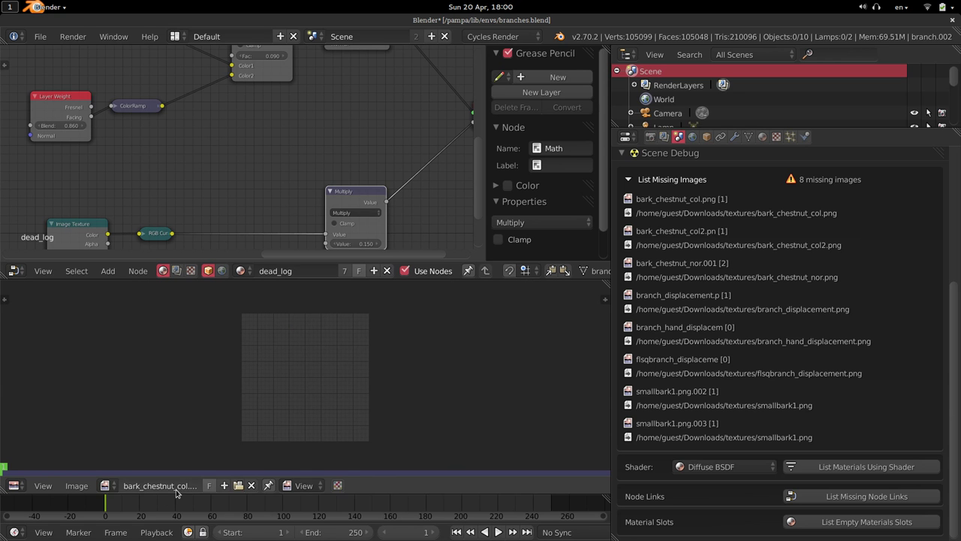
pyautogui.press('n')
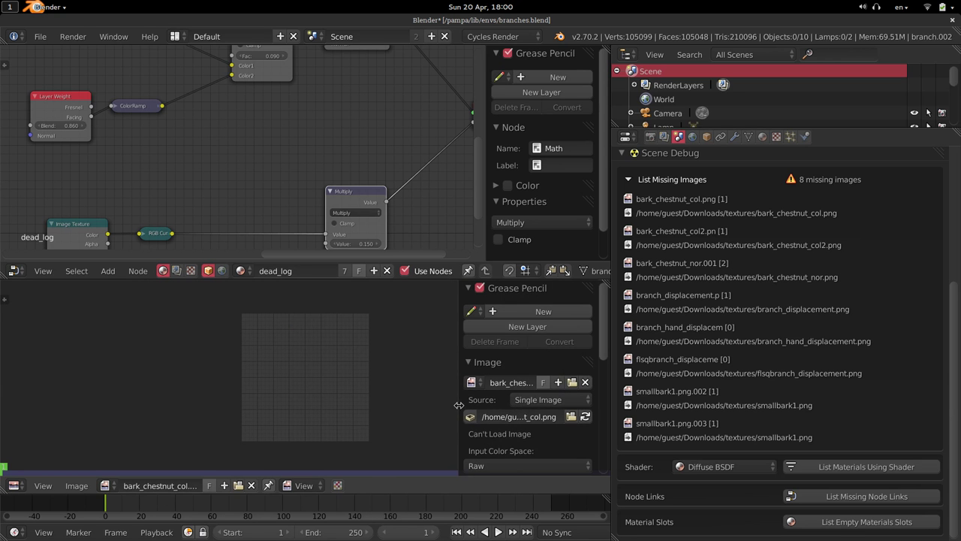
pyautogui.moveTo(459, 405); pyautogui.dragTo(353, 404)
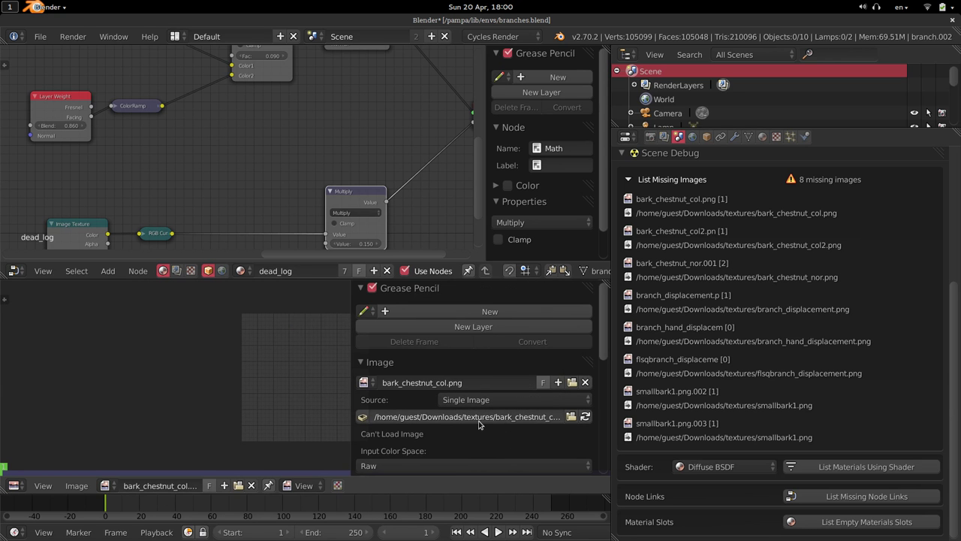
pyautogui.press('n')
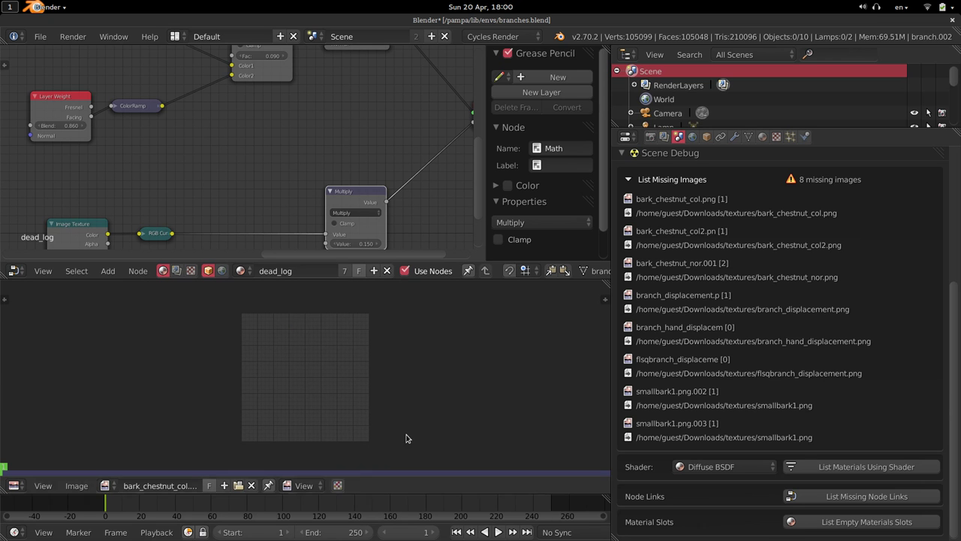
# - Unlink bark_chestnut_col.png from the image editor and close the branches.blend window
pyautogui.click(251, 485)
pyautogui.keyDown('super'); pyautogui.moveTo(815, 237); pyautogui.dragTo(622, 154); pyautogui.keyUp('super')
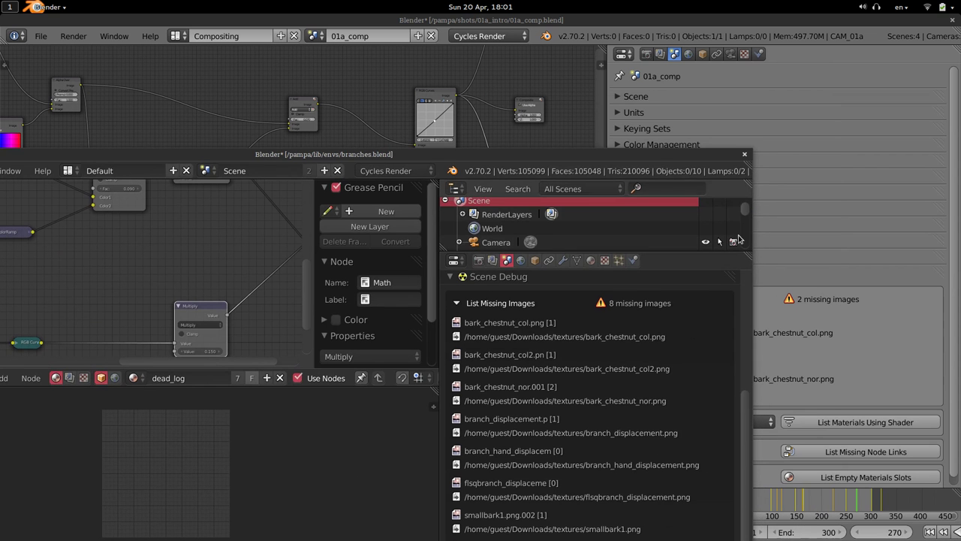
pyautogui.click(744, 157)
# - Collapse and expand the List Missing Images list in 01a_comp.blend several times, leaving it collapsed
pyautogui.scroll(-1, 729, 395)
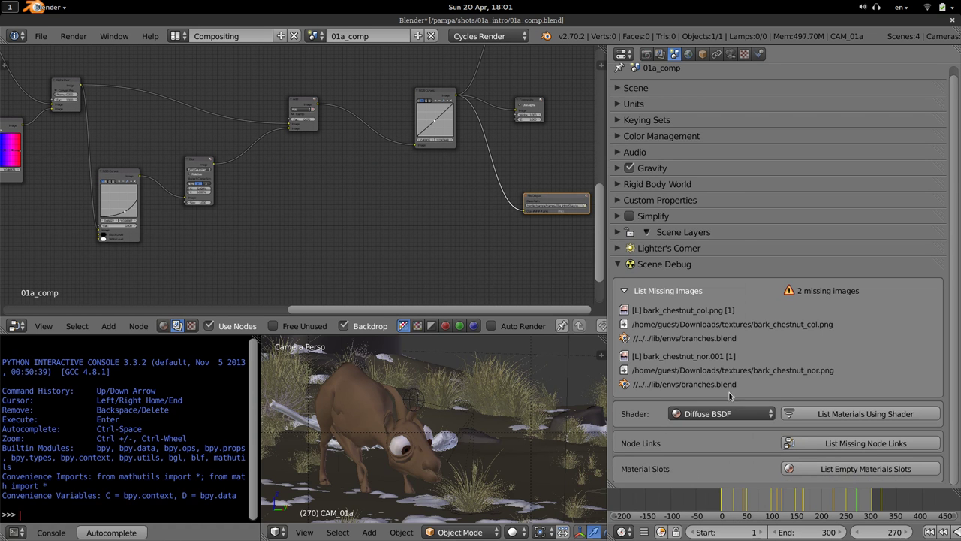
pyautogui.click(696, 293)
pyautogui.click(696, 293)
pyautogui.click(696, 288)
pyautogui.click(696, 287)
pyautogui.click(689, 296)
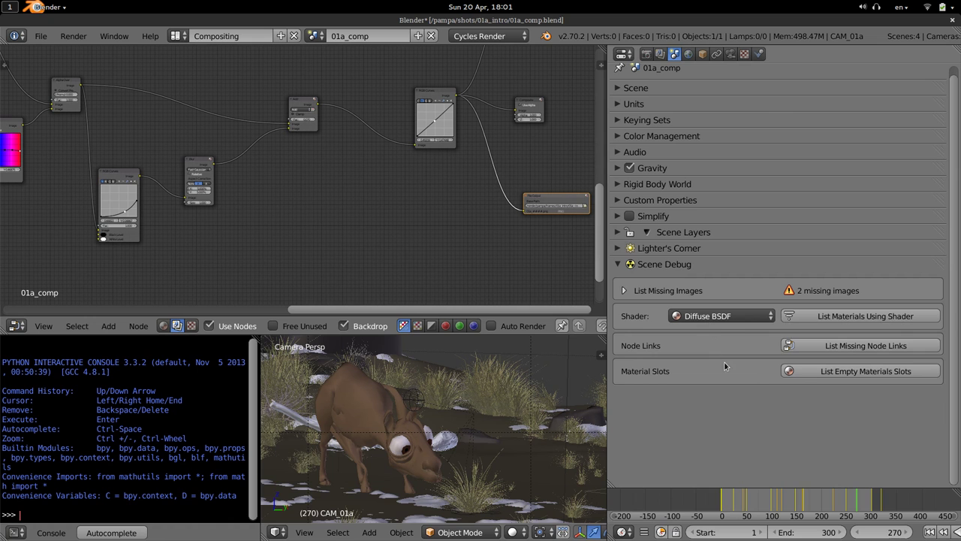
pyautogui.click(687, 289)
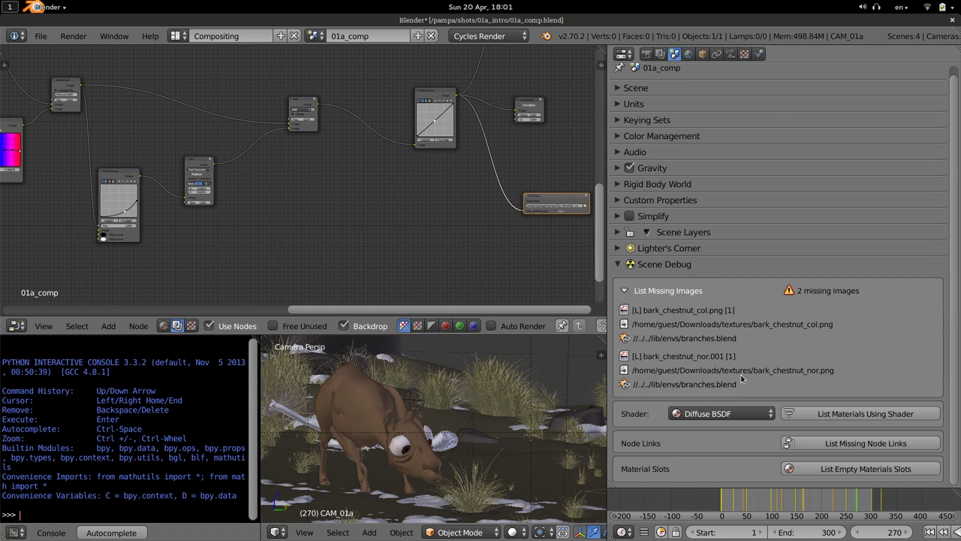
pyautogui.click(647, 291)
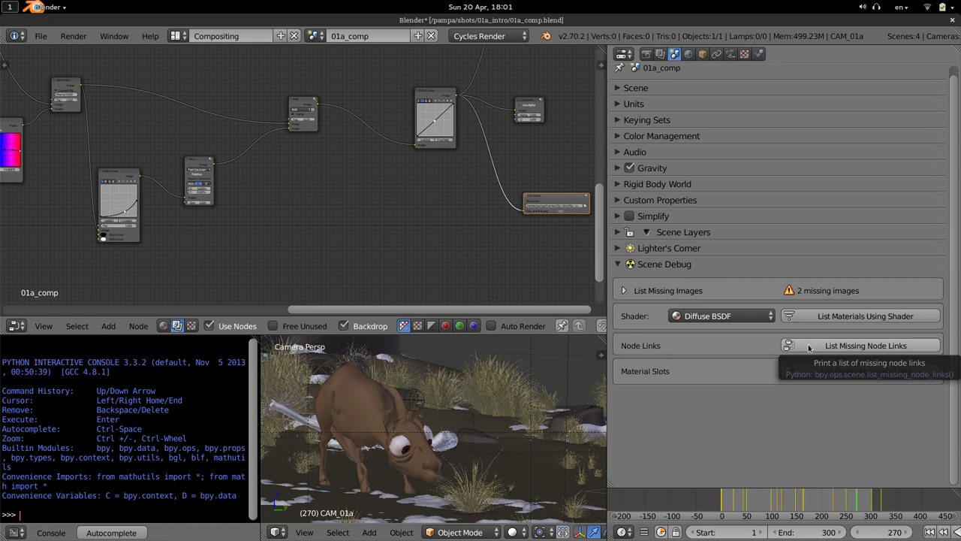
# - Switch to the browser to read the List Missing Node Links description, and return to the compositing nodes in Blender
pyautogui.hotkey('ctrl', 'alt', 'Down')
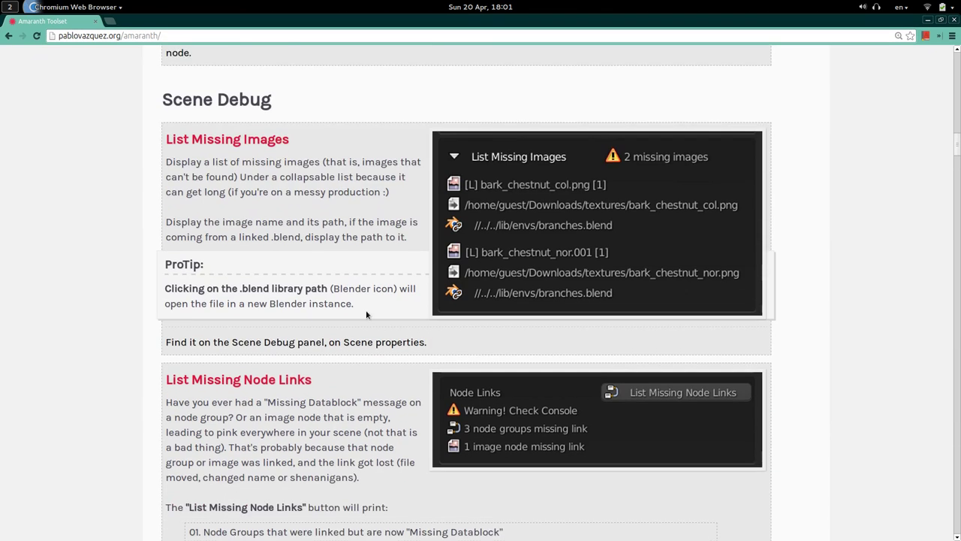
pyautogui.scroll(-3, 367, 316)
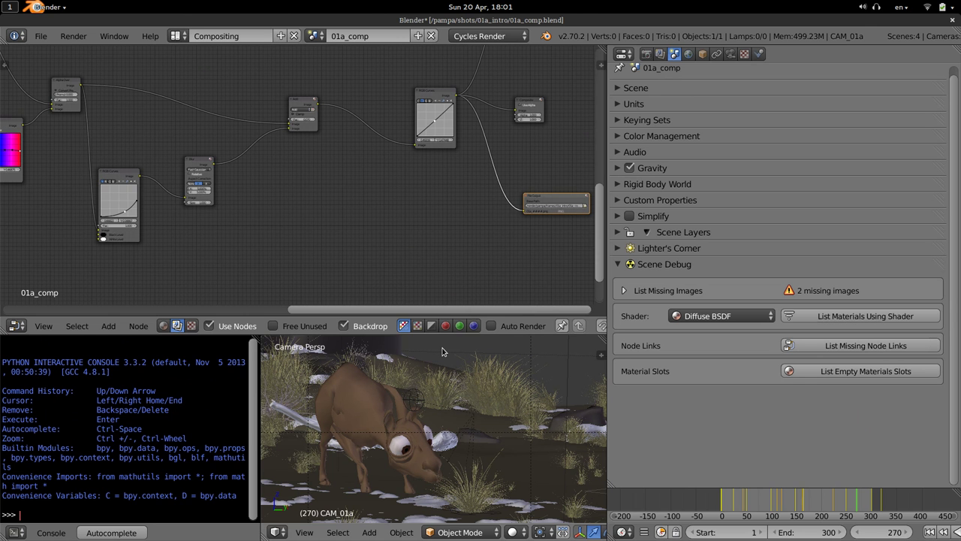
pyautogui.scroll(-1, 277, 180)
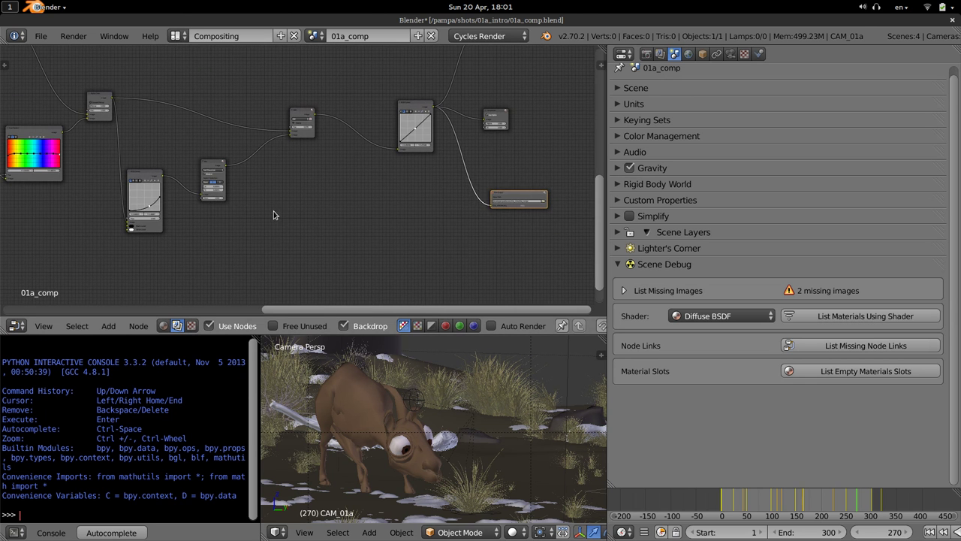
# - Group the RGB curves node and the node it feeds into a node group, exit the group and widen its node
pyautogui.moveTo(240, 239); pyautogui.dragTo(124, 122, button='right')
pyautogui.hotkey('ctrl', 'g')
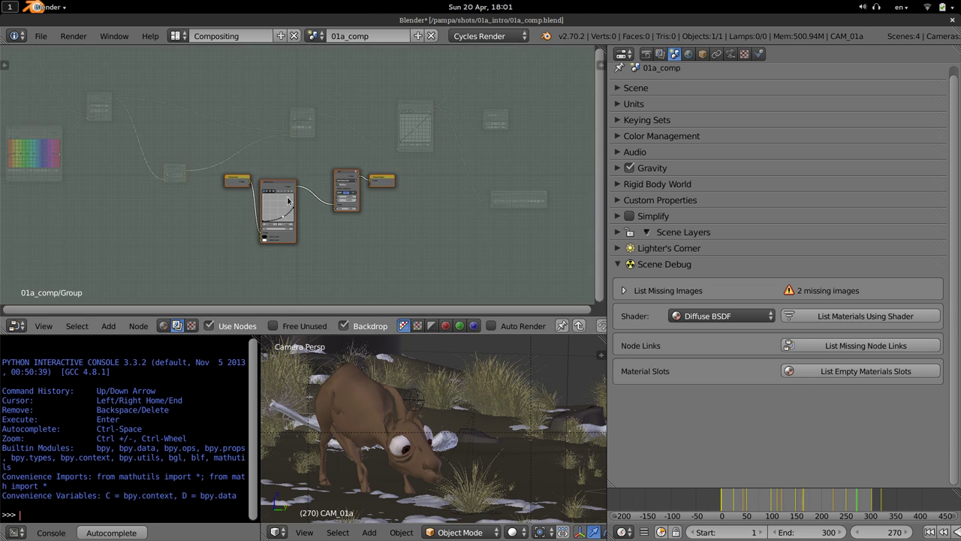
pyautogui.press('Tab')
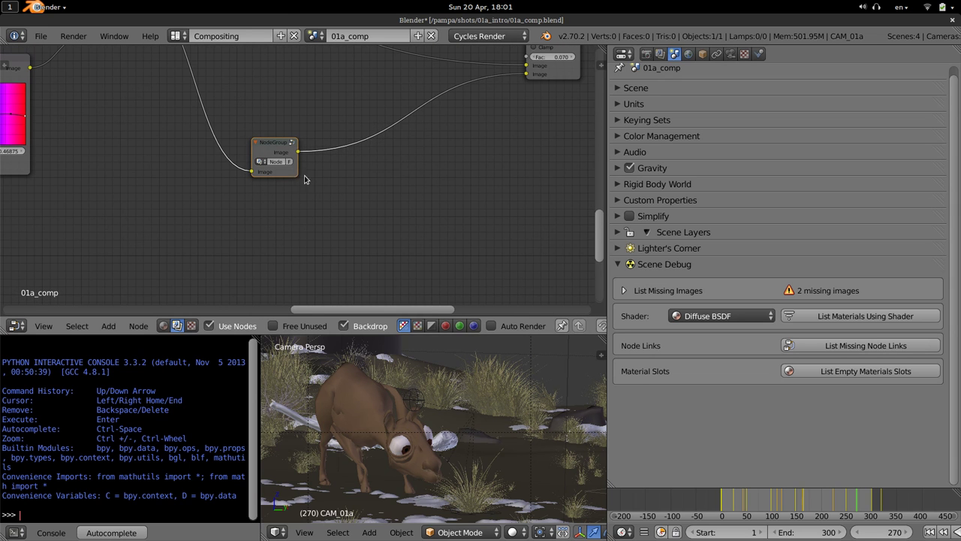
pyautogui.moveTo(296, 175); pyautogui.dragTo(406, 175)
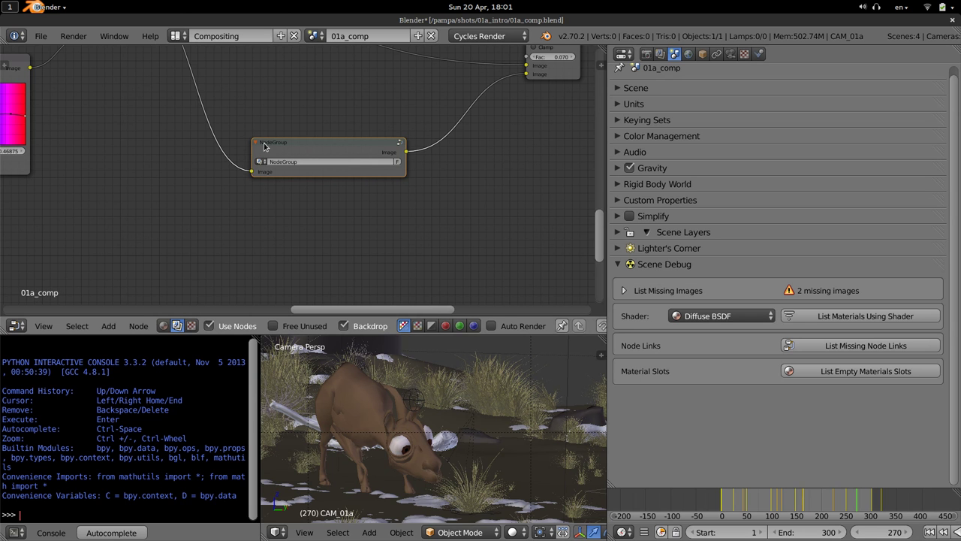
# - List the objects with empty material slots, clear that list and check the scene for missing node links
pyautogui.hotkey('ctrl', 'alt', 'Down')
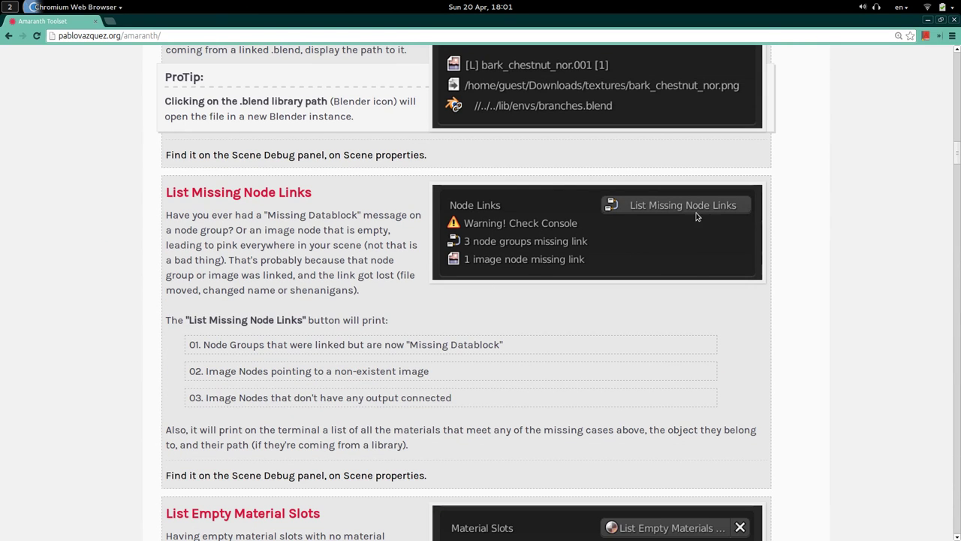
pyautogui.hotkey('ctrl', 'alt', 'Left')
pyautogui.click(855, 371)
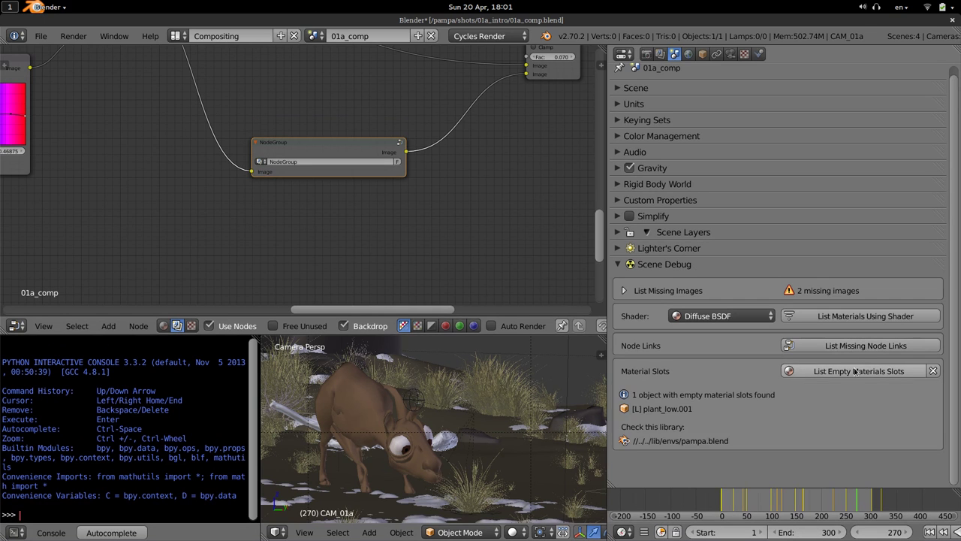
pyautogui.click(931, 371)
pyautogui.click(921, 346)
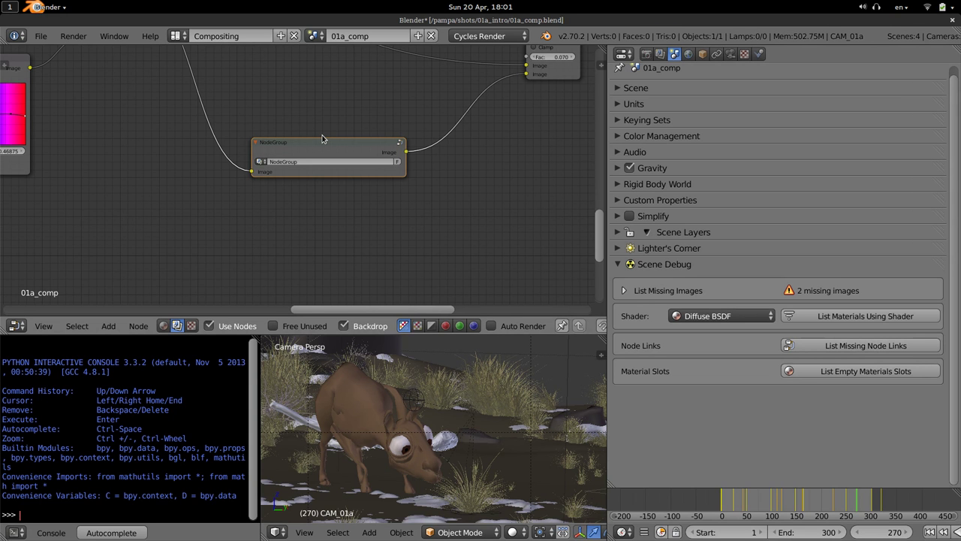
# - Switch to the browser to read which cases List Missing Node Links reports, and return to Blender
pyautogui.hotkey('ctrl', 'alt', 'Down')
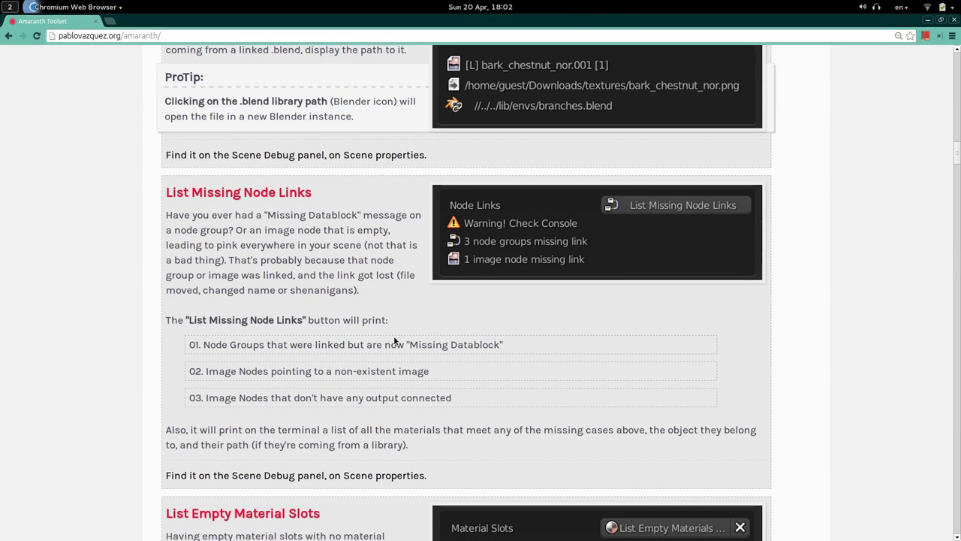
pyautogui.scroll(-1, 412, 321)
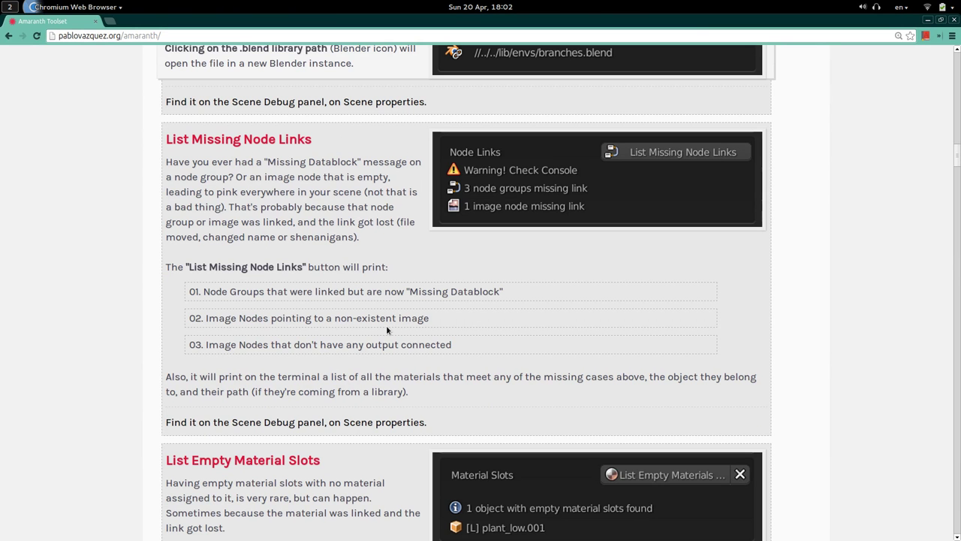
pyautogui.hotkey('ctrl', 'alt', 'Up')
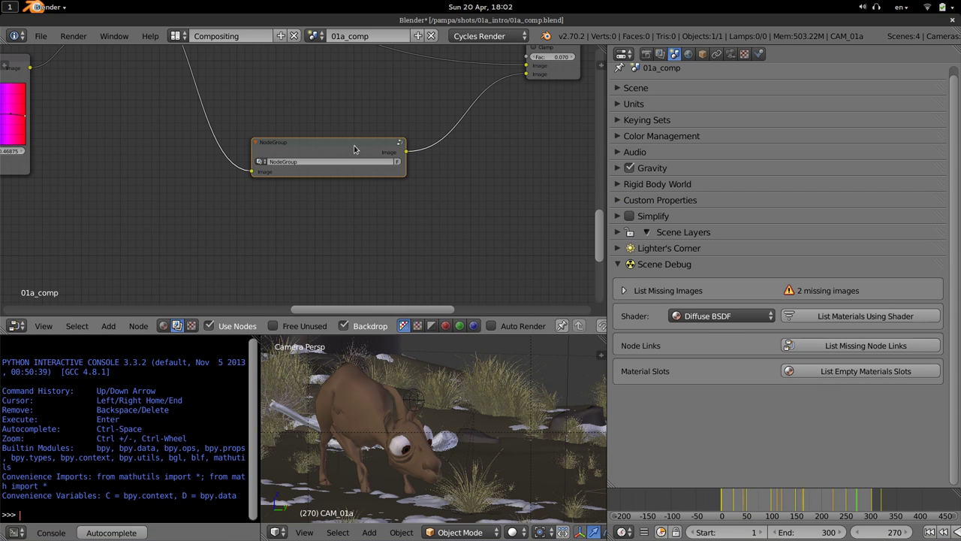
# - Delete the node group from the compositing nodes and expand the List Missing Images list
pyautogui.press('x')
pyautogui.click(676, 293)
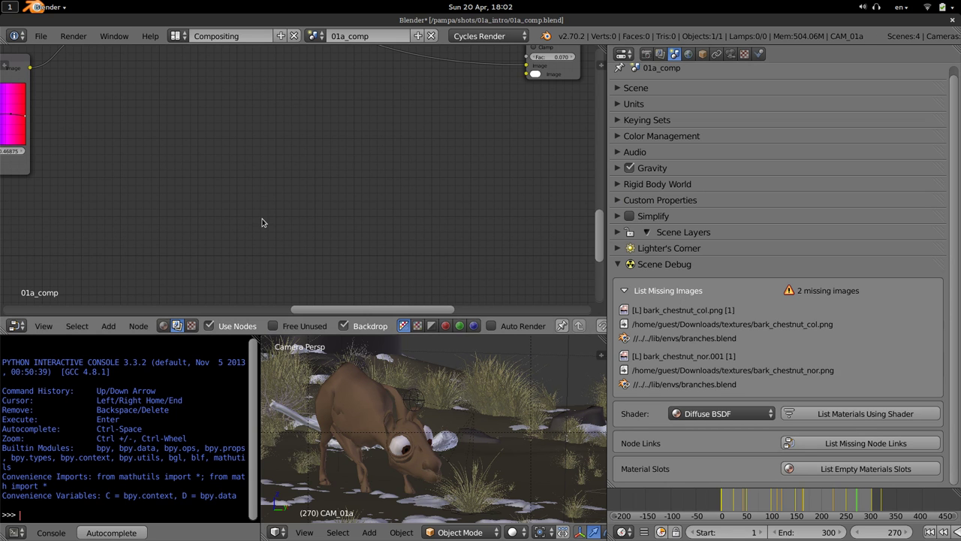
pyautogui.hotkey('shift', 'a')
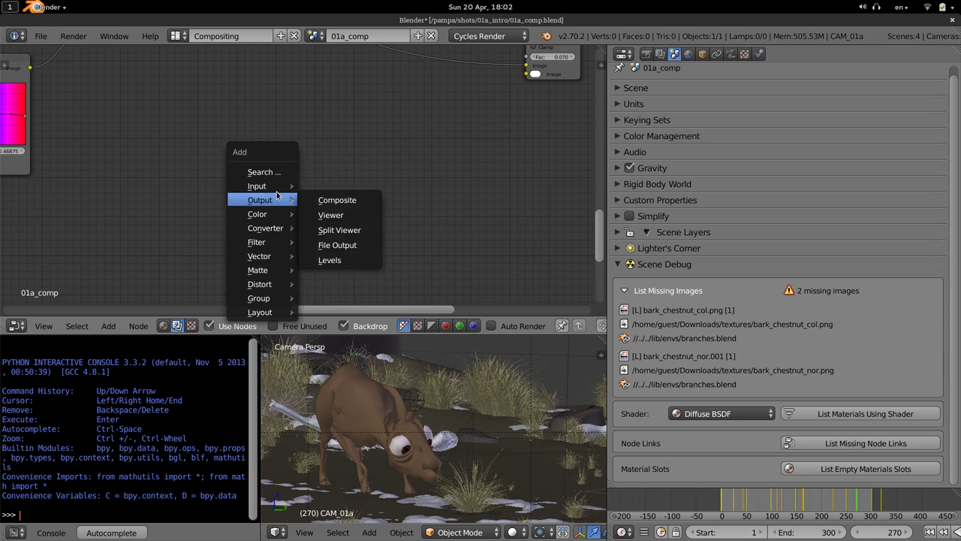
pyautogui.moveTo(282, 186)
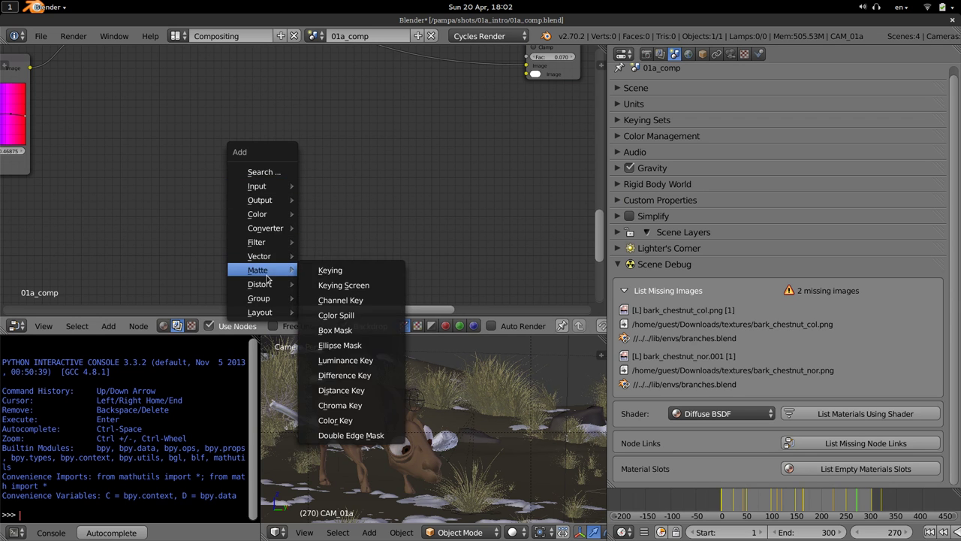
# - Show material nodes in the node editor, and add a cube mesh with a new material to the scene
pyautogui.click(164, 326)
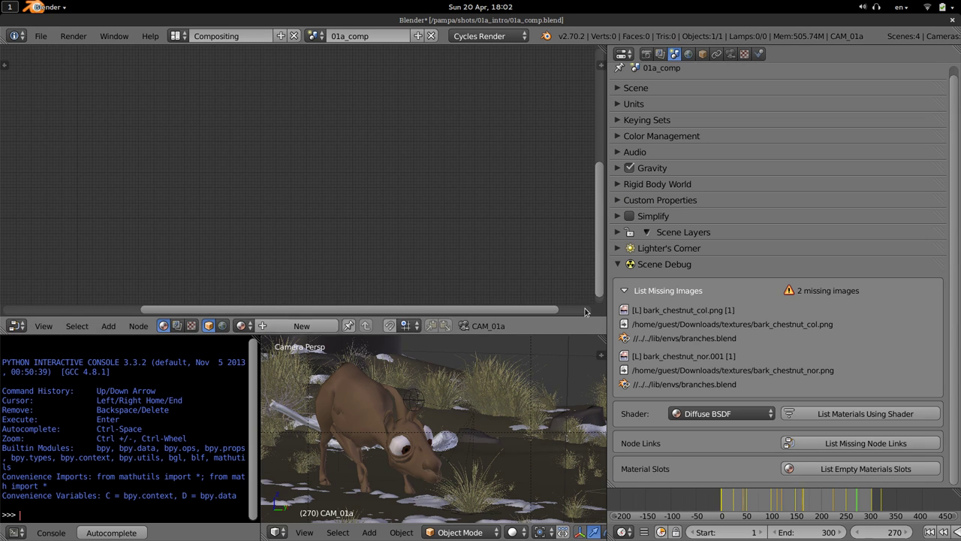
pyautogui.hotkey('shift', 'a')
pyautogui.moveTo(397, 331)
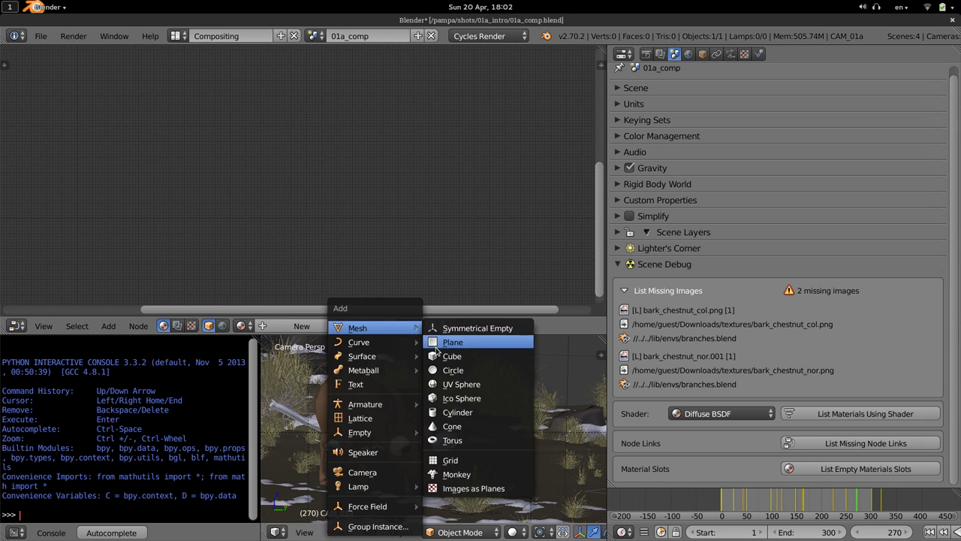
pyautogui.click(451, 356)
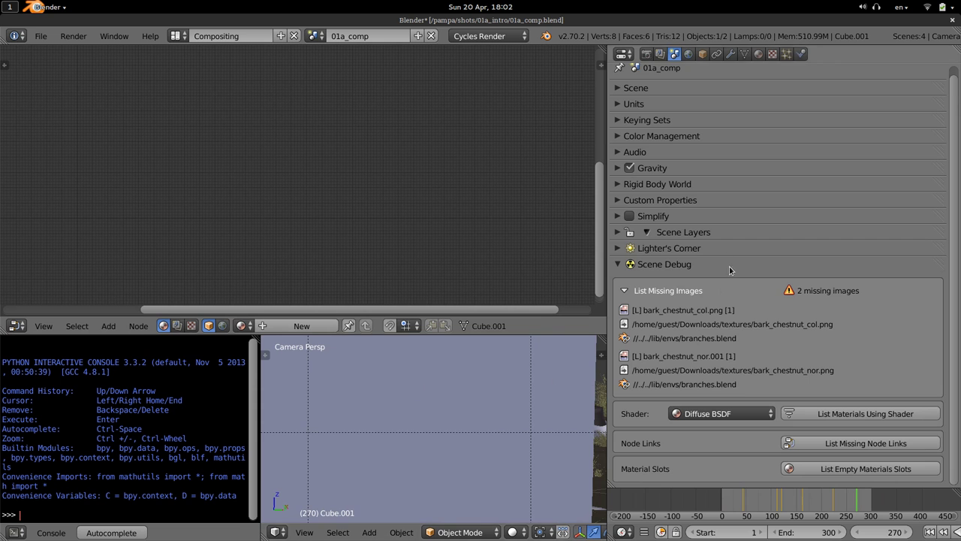
pyautogui.click(758, 54)
pyautogui.click(755, 148)
# - Add an Image Texture node before the Diffuse BSDF node in the cube's material and widen it
pyautogui.moveTo(324, 230); pyautogui.dragTo(435, 227, button='middle')
pyautogui.scroll(8, 384, 230)
pyautogui.moveTo(115, 223); pyautogui.dragTo(421, 217, button='middle')
pyautogui.scroll(4, 360, 229)
pyautogui.scroll(2, 361, 226)
pyautogui.moveTo(360, 226); pyautogui.dragTo(246, 231, button='middle')
pyautogui.hotkey('shift', 'a')
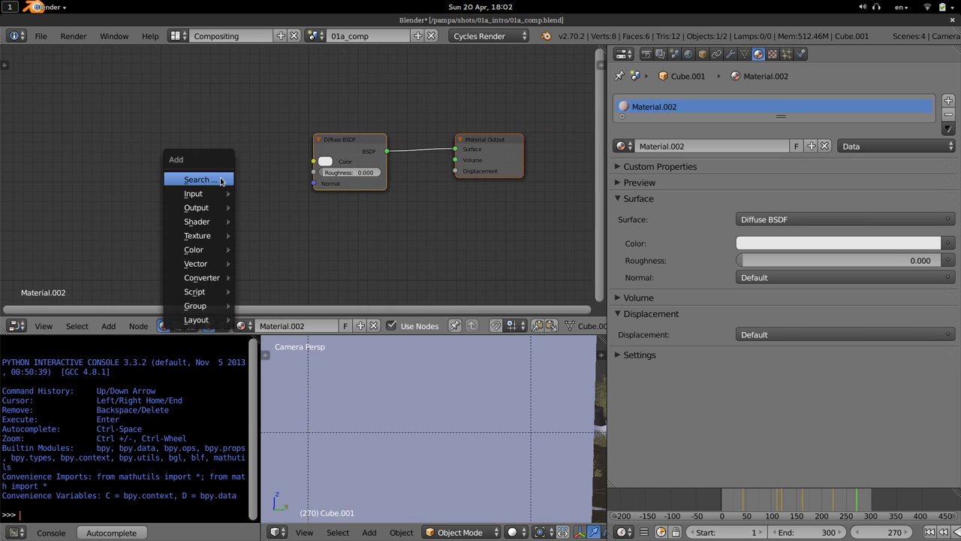
pyautogui.moveTo(211, 189)
pyautogui.moveTo(199, 235)
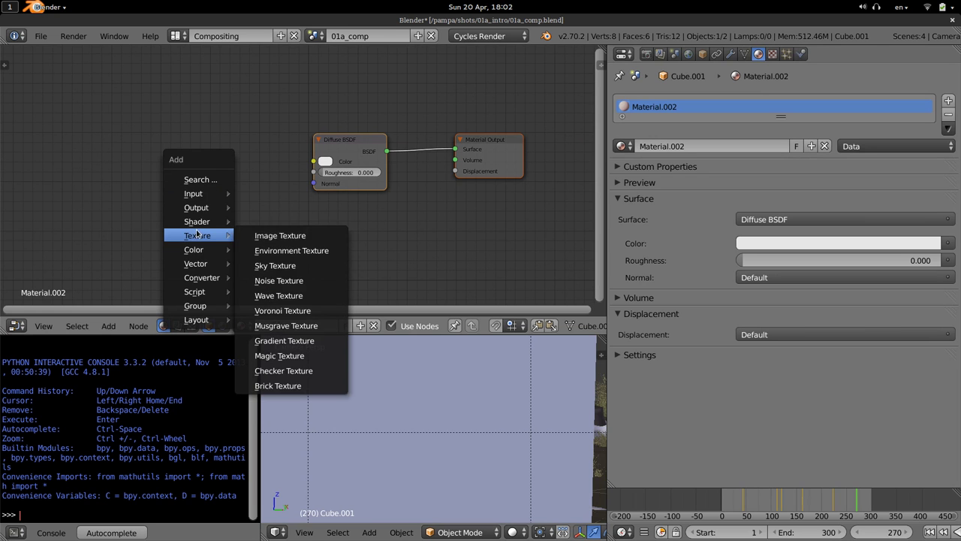
pyautogui.click(278, 238)
pyautogui.click(119, 108)
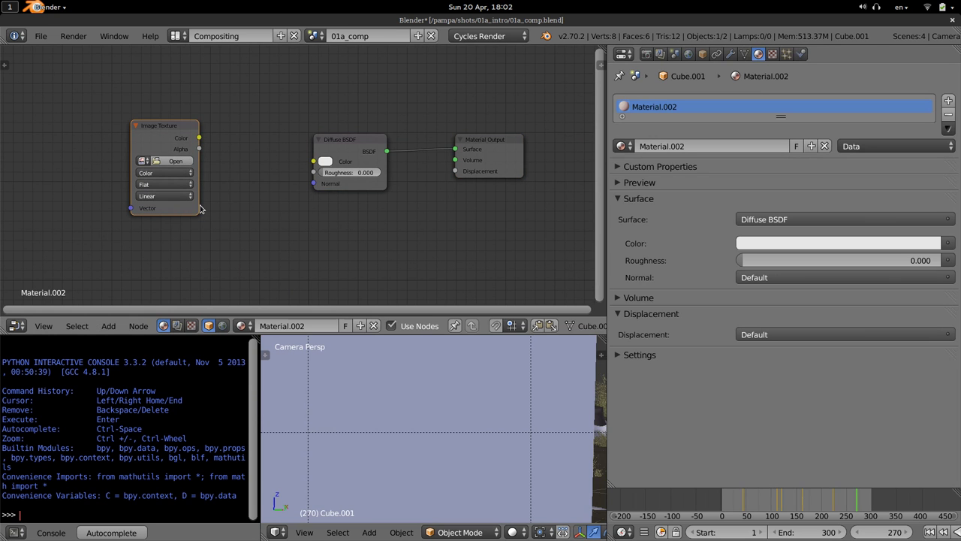
pyautogui.moveTo(199, 208); pyautogui.dragTo(230, 208)
# - Assign bark_chestnut_col.png to the Image Texture node and connect its Color output to the Diffuse BSDF Color input
pyautogui.click(143, 161)
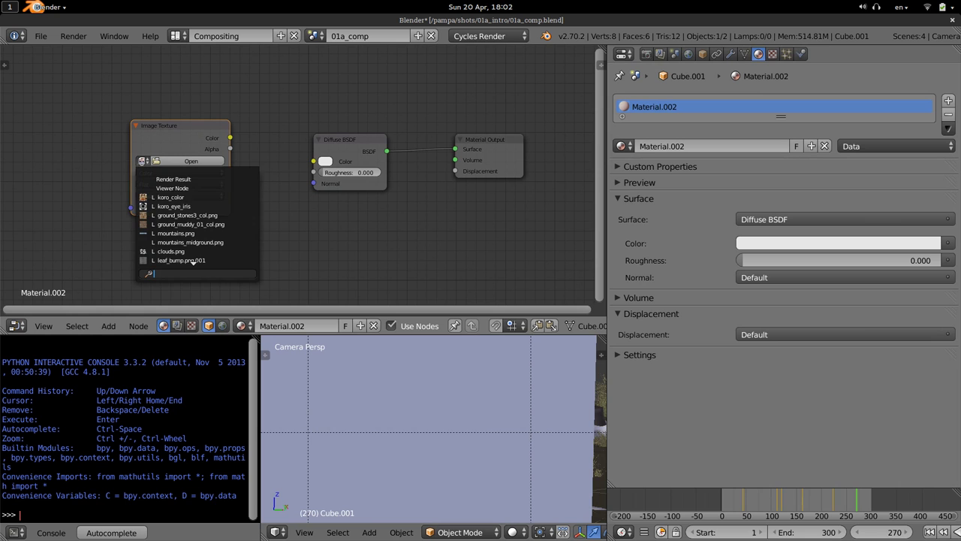
pyautogui.write('bark')
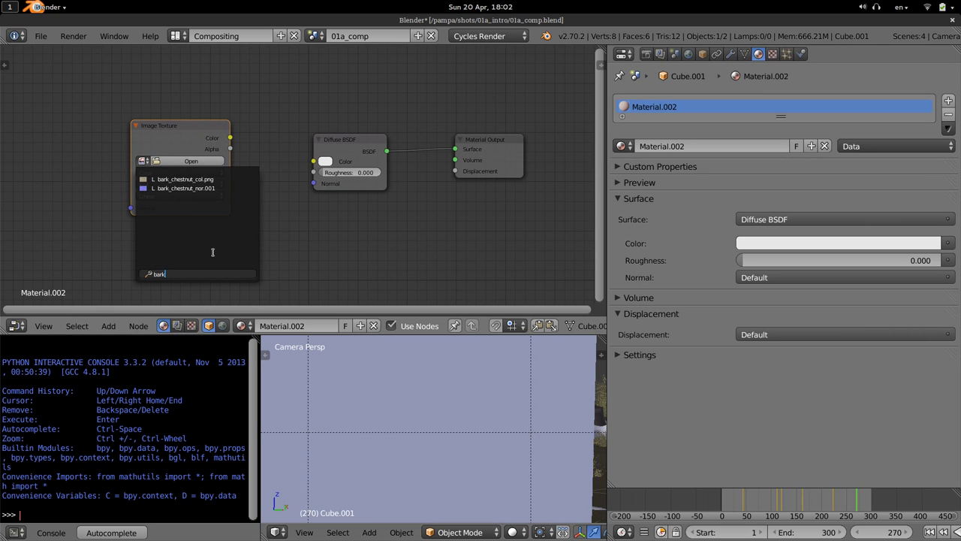
pyautogui.click(211, 180)
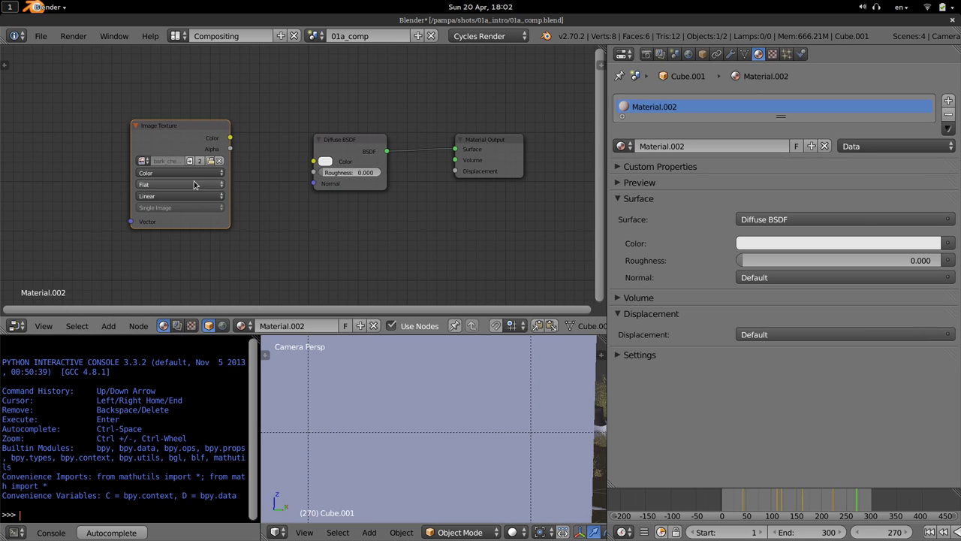
pyautogui.moveTo(230, 137); pyautogui.dragTo(314, 162)
# - Isolate the cube in local view and preview it with rendered shading
pyautogui.press('KP_Divide')
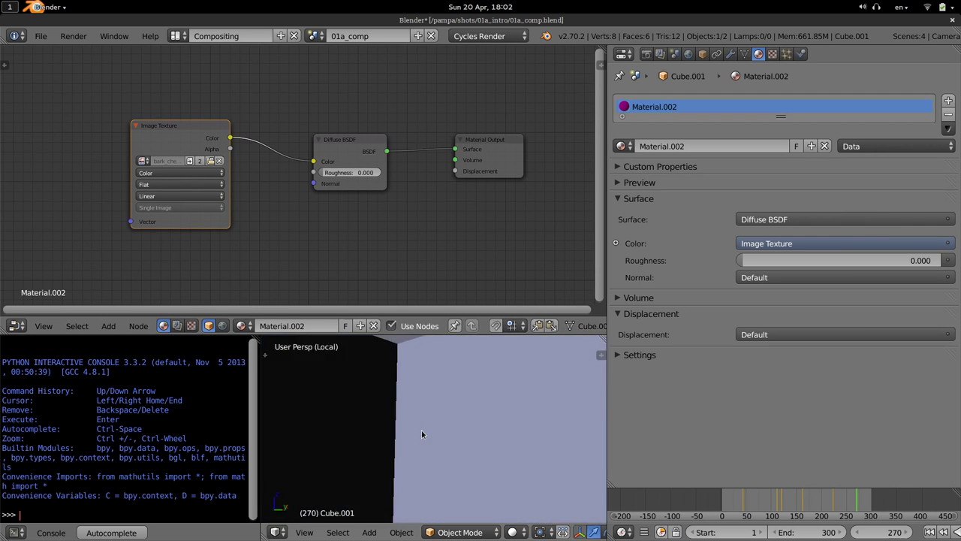
pyautogui.hotkey('shift', 'z')
pyautogui.scroll(-4, 428, 425)
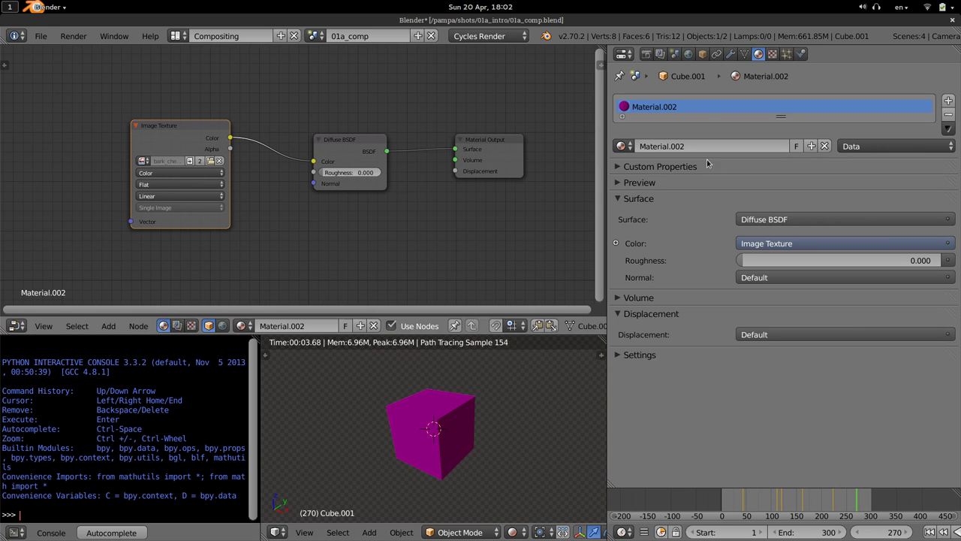
# - Collapse the List Missing Images list in Scene Debug and list the missing node links
pyautogui.click(675, 55)
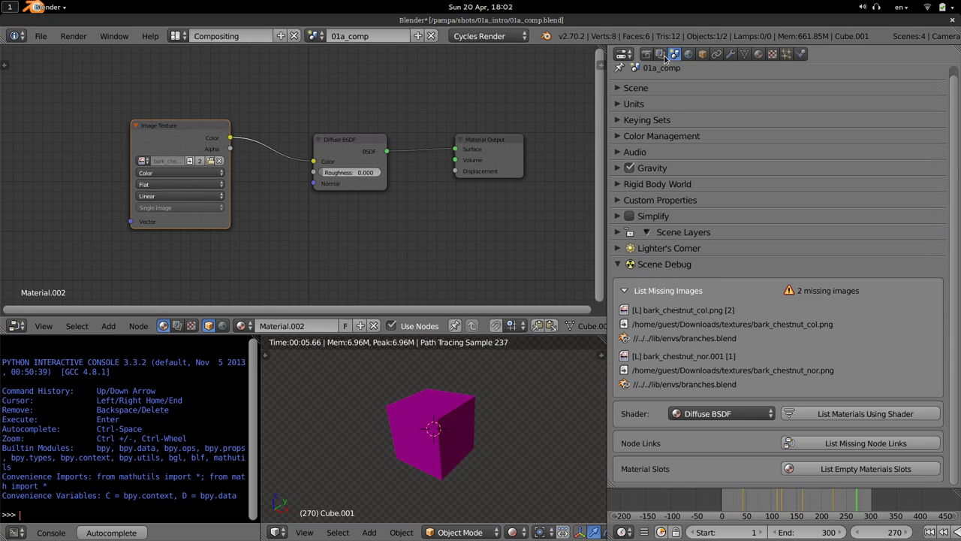
pyautogui.click(688, 293)
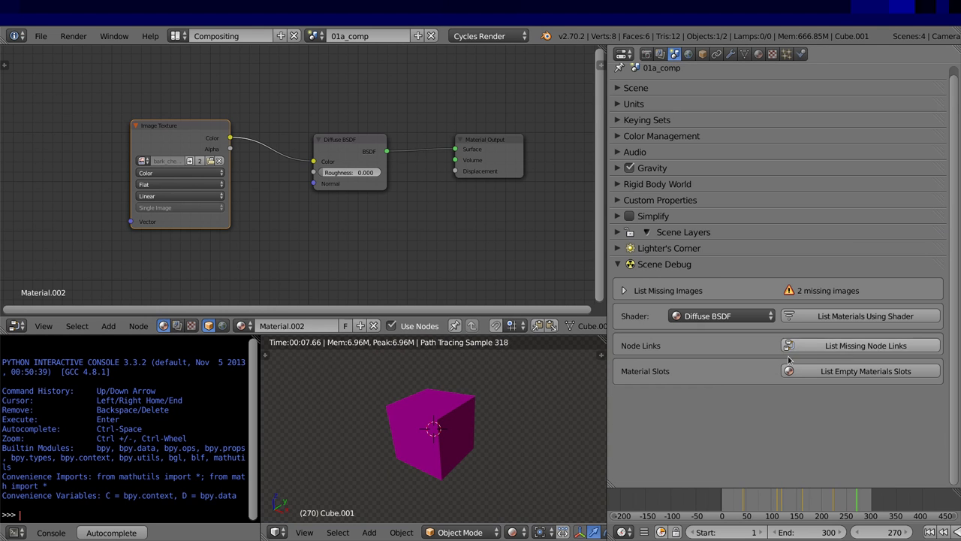
pyautogui.click(836, 347)
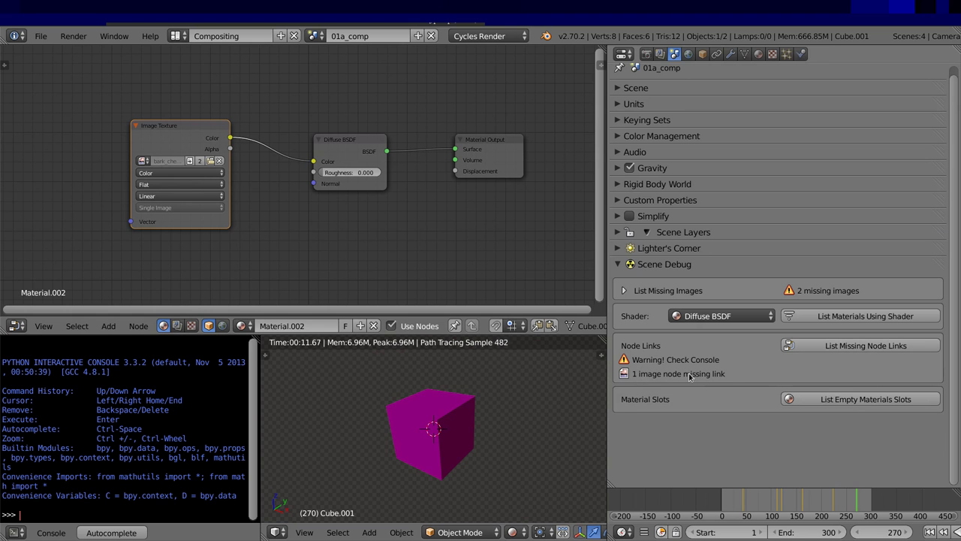
# - Switch to the Terminal window to read the missing image node report
pyautogui.scroll(2, 331, 233)
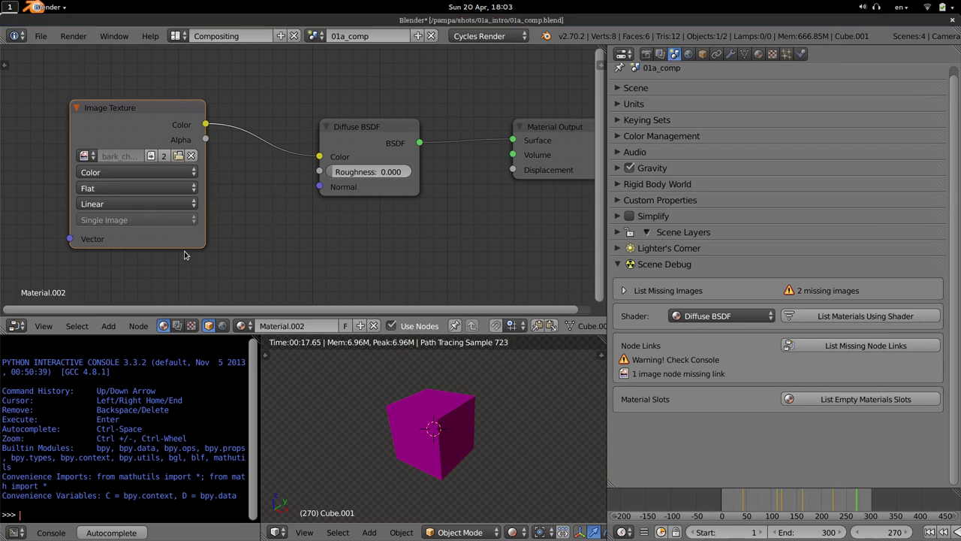
pyautogui.press('super')
pyautogui.click(676, 353)
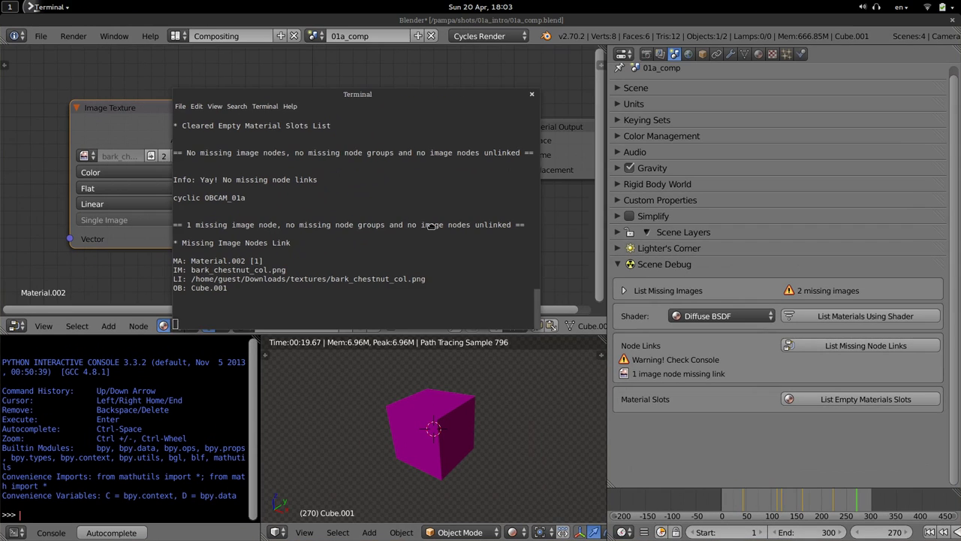
pyautogui.click(119, 39)
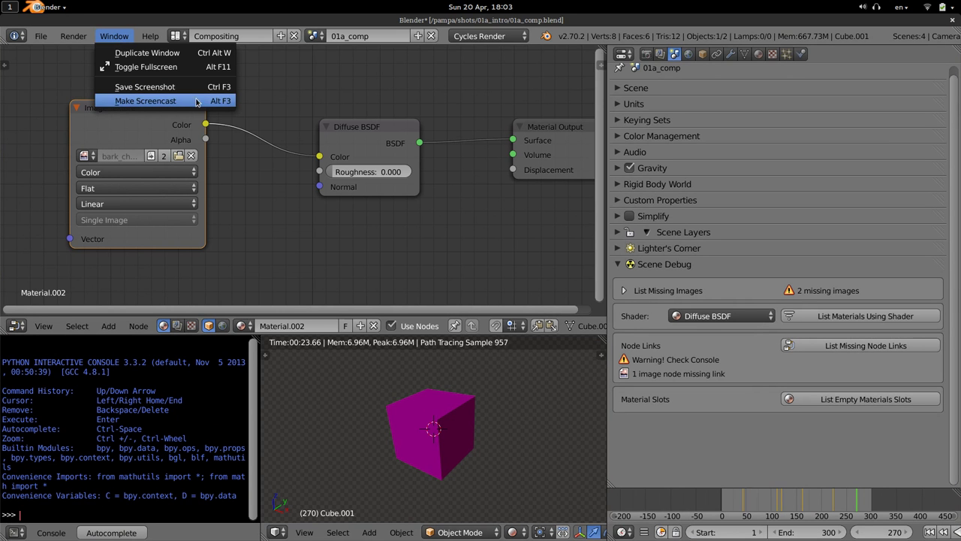
pyautogui.press('super')
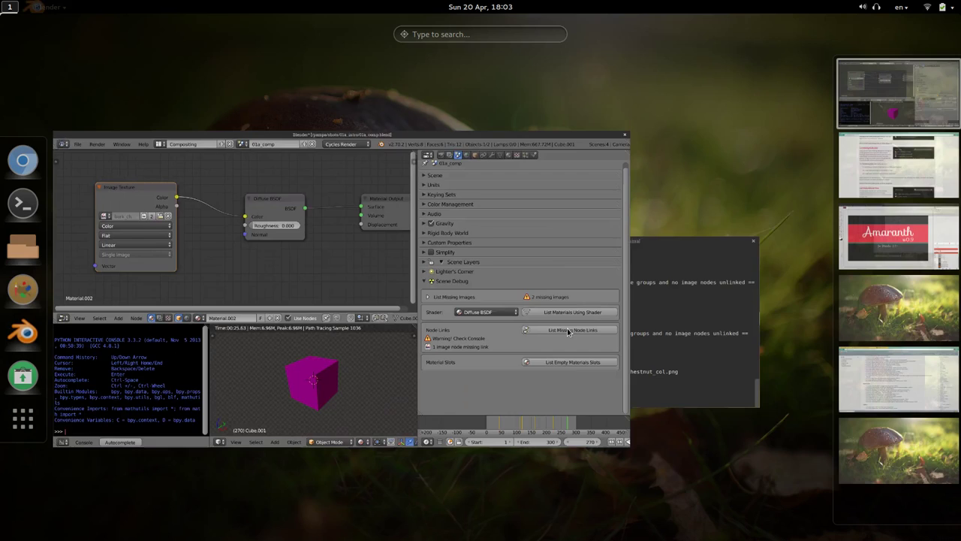
pyautogui.click(694, 279)
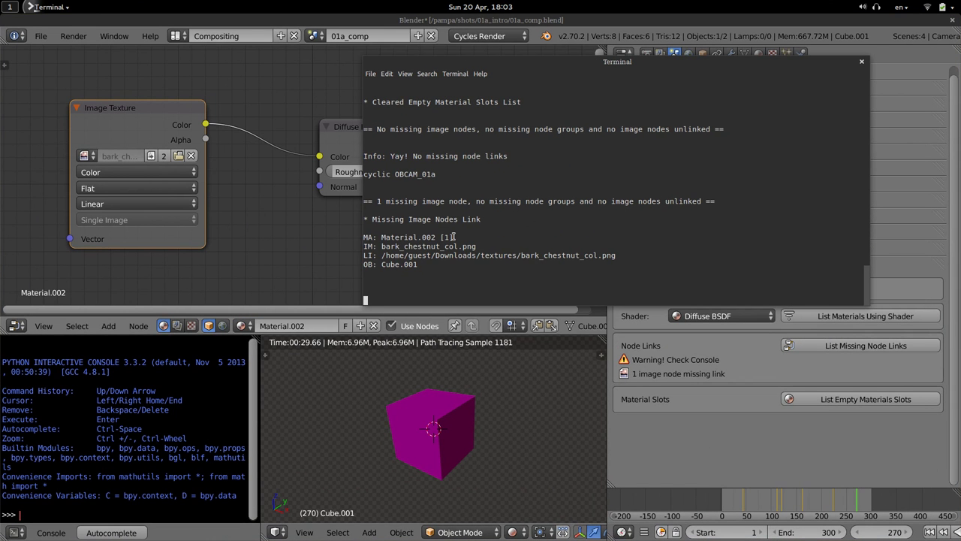
# - Highlight the material name and the texture file path in the terminal's missing image node report
pyautogui.moveTo(454, 237); pyautogui.dragTo(381, 237)
pyautogui.click(407, 235)
pyautogui.moveTo(386, 256); pyautogui.dragTo(633, 255)
pyautogui.click(634, 255)
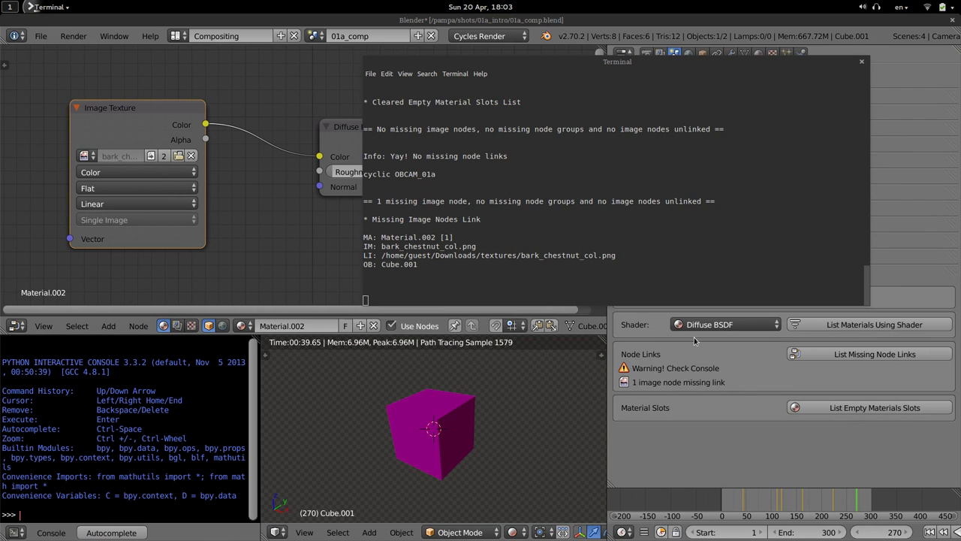
# - Highlight the object name in the terminal report and switch the 3D viewport to solid shading
pyautogui.moveTo(431, 265); pyautogui.dragTo(379, 264)
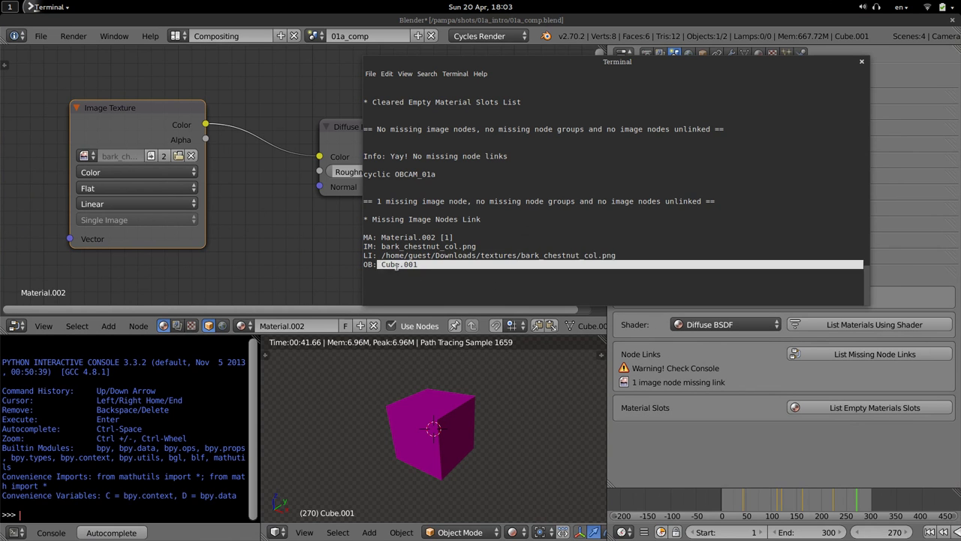
pyautogui.click(378, 265)
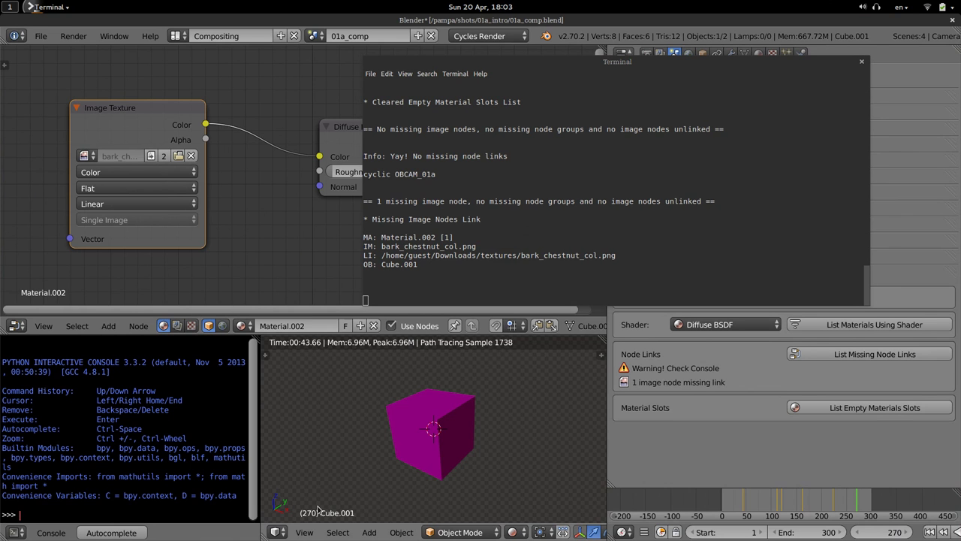
pyautogui.press('z')
pyautogui.press('z')
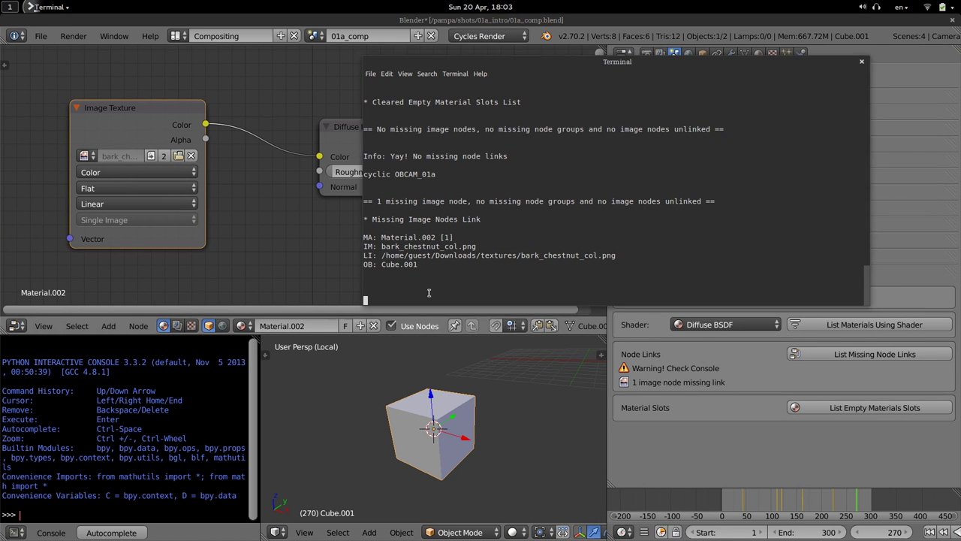
# - Narrow the Terminal window to 93 x 25 characters and reposition it clear of the Image Texture node
pyautogui.keyDown('super'); pyautogui.moveTo(731, 219); pyautogui.dragTo(658, 177, button='middle'); pyautogui.keyUp('super')
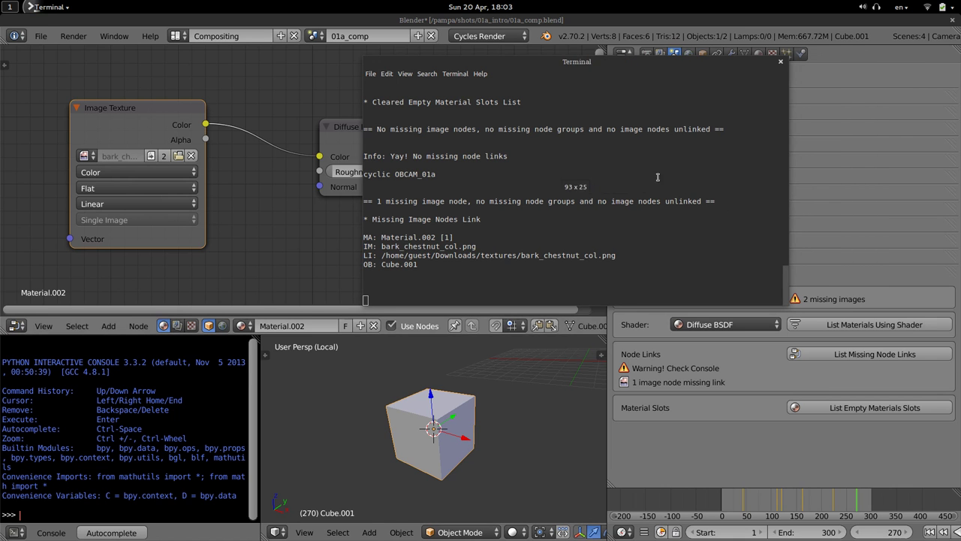
pyautogui.keyDown('super'); pyautogui.moveTo(615, 215); pyautogui.dragTo(583, 263); pyautogui.keyUp('super')
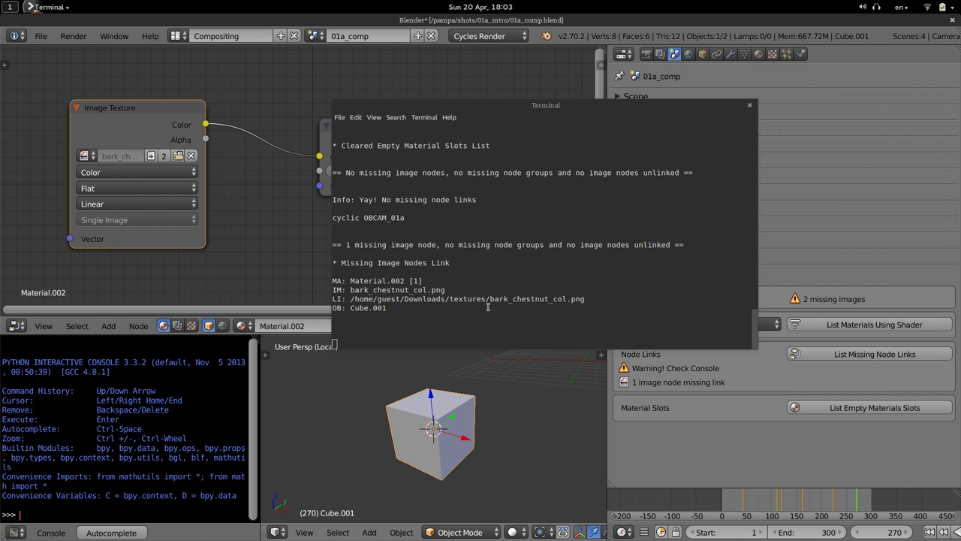
pyautogui.keyDown('super'); pyautogui.moveTo(489, 307); pyautogui.dragTo(485, 316); pyautogui.keyUp('super')
pyautogui.keyDown('super'); pyautogui.moveTo(540, 228); pyautogui.dragTo(595, 169); pyautogui.keyUp('super')
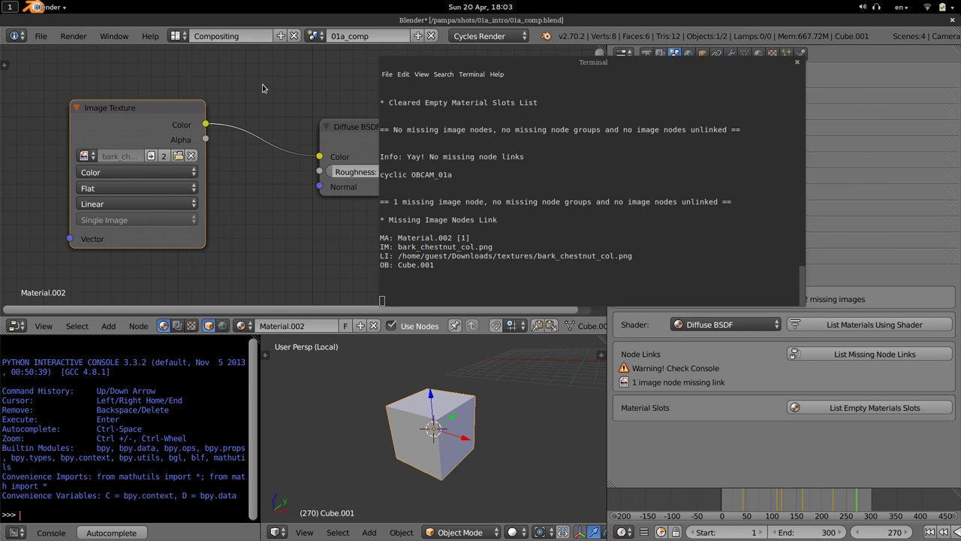
# - Move the Image Texture node farther from the Diffuse BSDF node and cut the link between them
pyautogui.press('g')
pyautogui.click(206, 88)
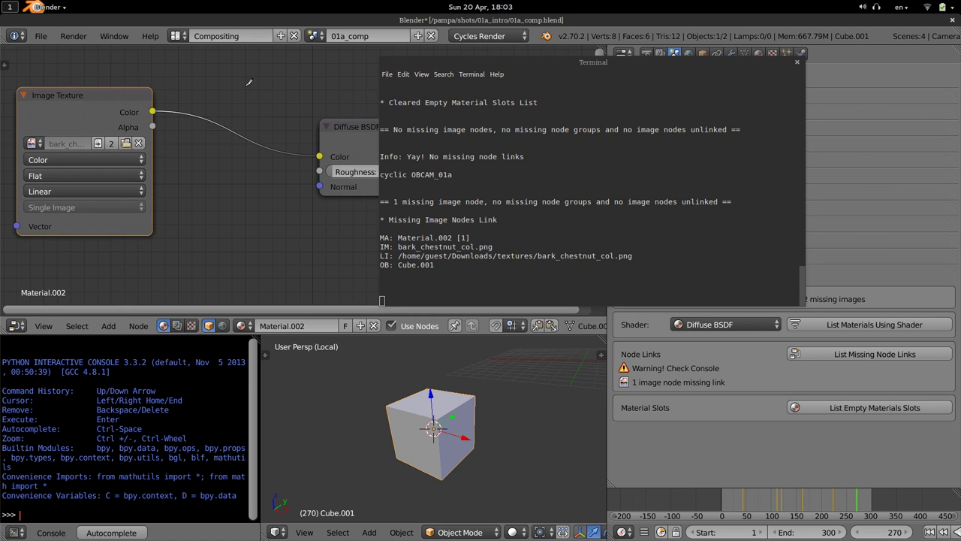
pyautogui.keyDown('ctrl'); pyautogui.moveTo(248, 82); pyautogui.dragTo(229, 214); pyautogui.keyUp('ctrl')
# - Assign wood_seamless.png to the Image Texture node and show it enlarged in an Image Editor in place of the Python console
pyautogui.click(31, 143)
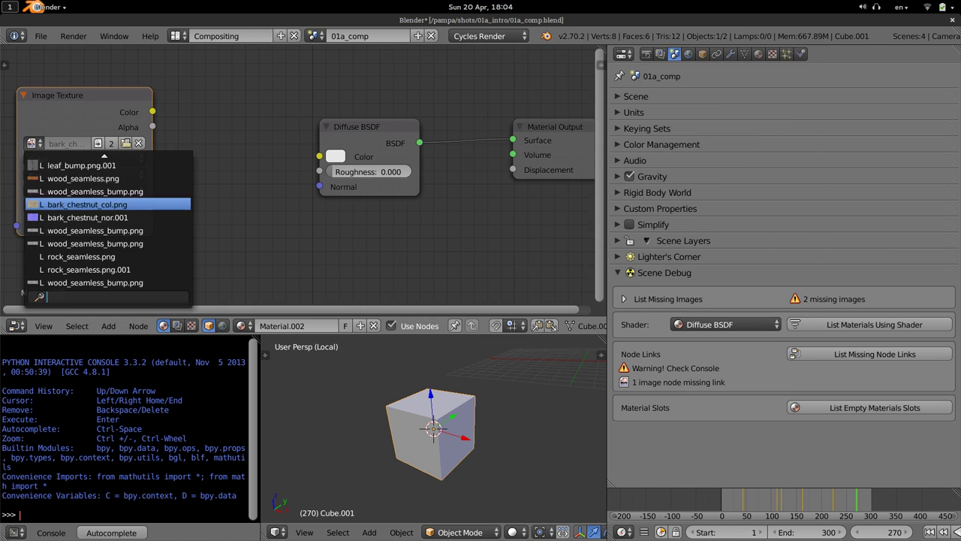
pyautogui.click(63, 172)
pyautogui.hotkey('shift', 'F10')
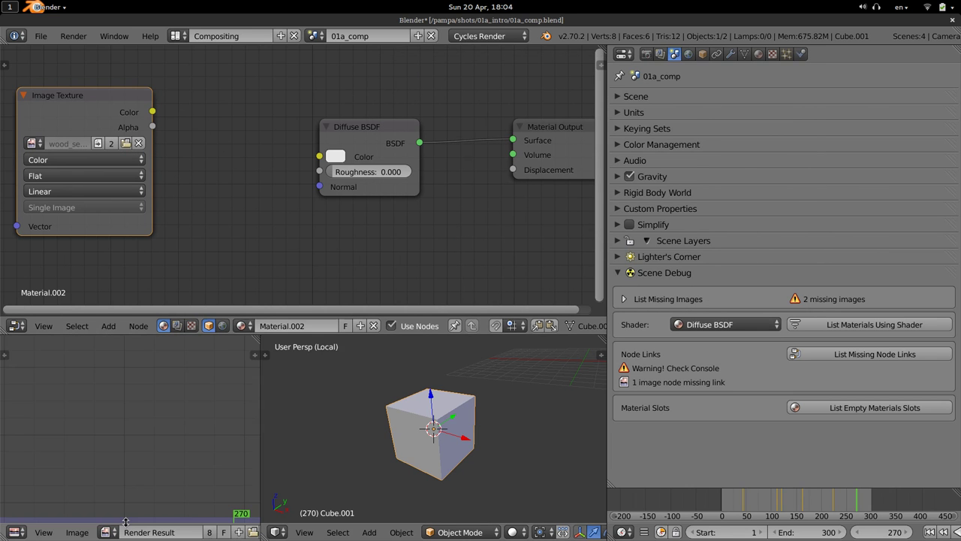
pyautogui.click(95, 125)
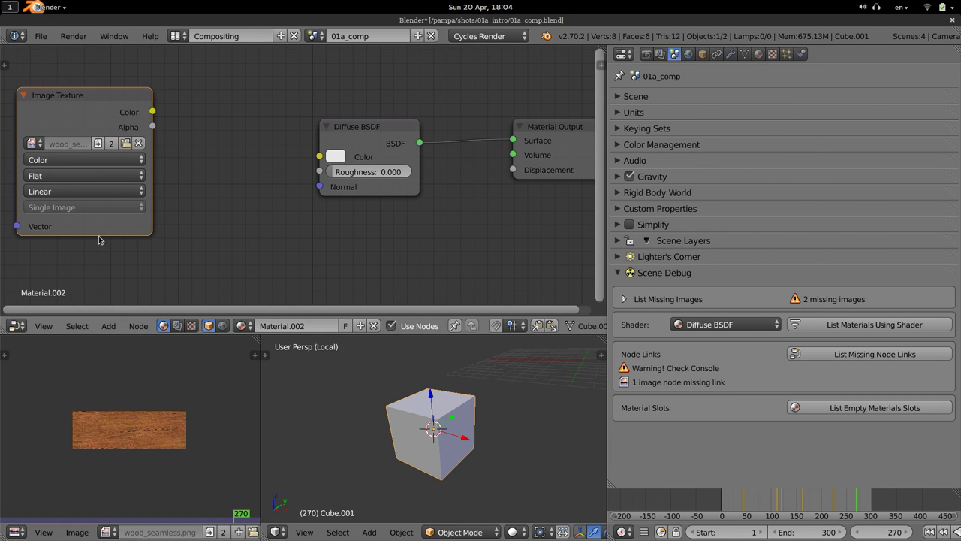
pyautogui.scroll(5, 143, 446)
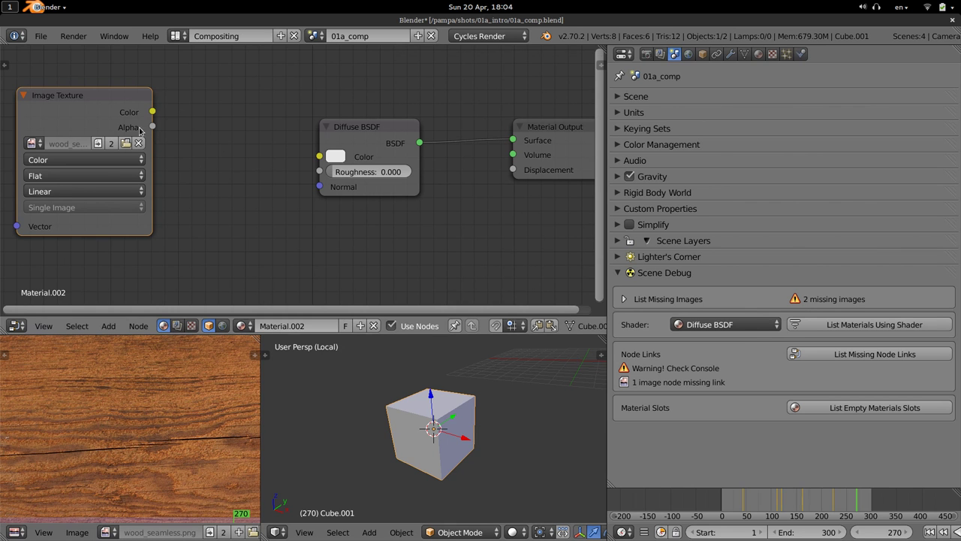
# - Move the unlinked Image Texture node closer to the Diffuse BSDF and list the missing node links again
pyautogui.moveTo(139, 127); pyautogui.dragTo(186, 128)
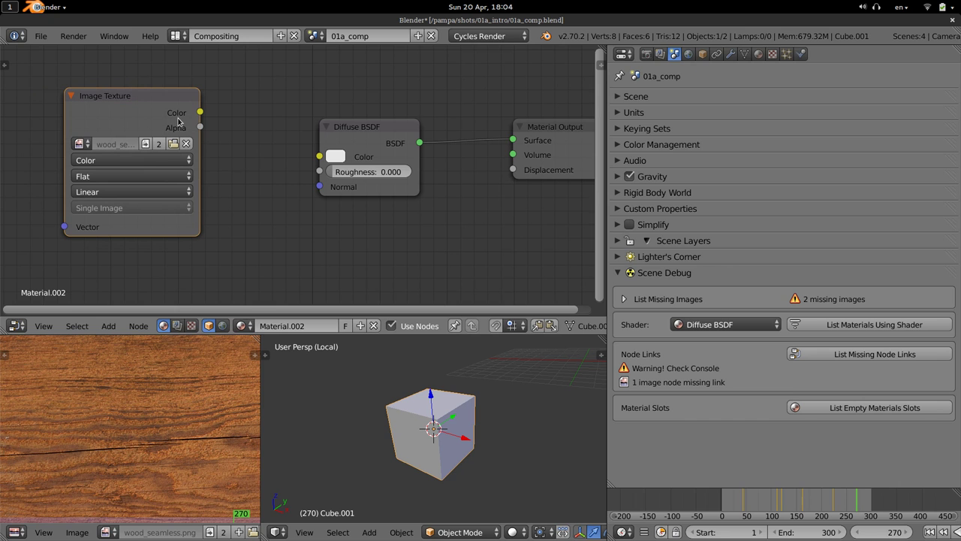
pyautogui.click(842, 356)
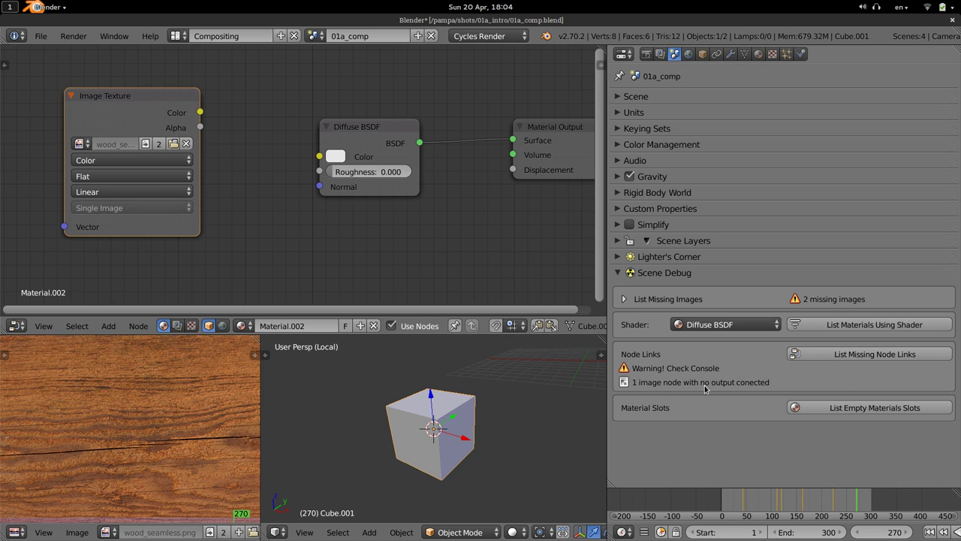
# - Duplicate the unlinked Image Texture node twice and refresh the list of missing node links
pyautogui.scroll(-3, 118, 124)
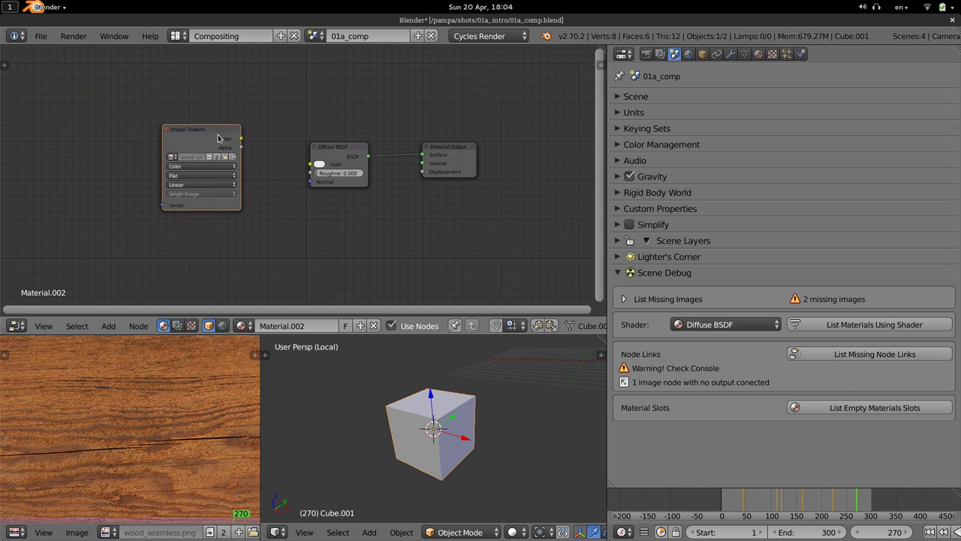
pyautogui.hotkey('shift', 'd')
pyautogui.hotkey('shift', 'd')
pyautogui.click(100, 174)
pyautogui.click(847, 355)
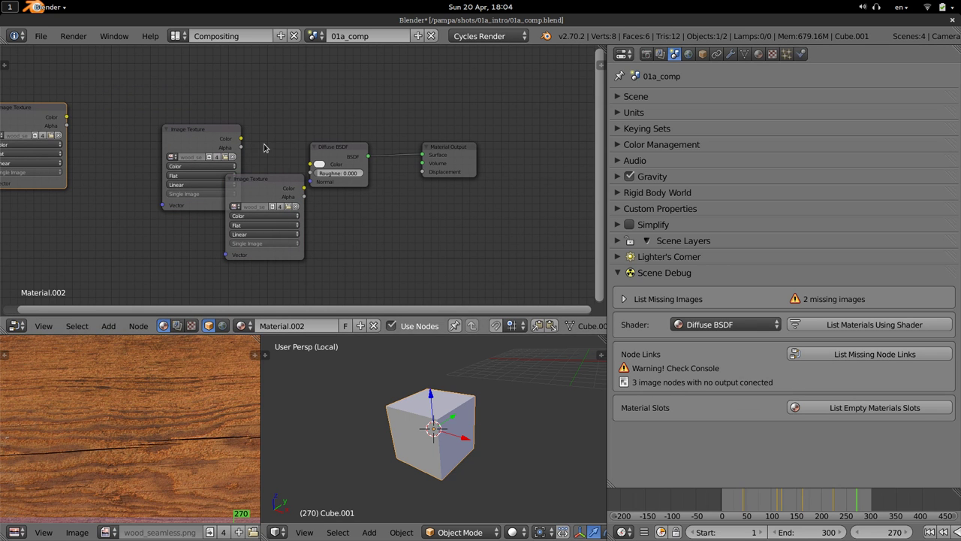
# - Delete the two duplicated Image Texture nodes and nudge the remaining one slightly away from the Diffuse BSDF
pyautogui.click(258, 189)
pyautogui.press('Delete')
pyautogui.click(48, 119)
pyautogui.press('Delete')
pyautogui.click(222, 147)
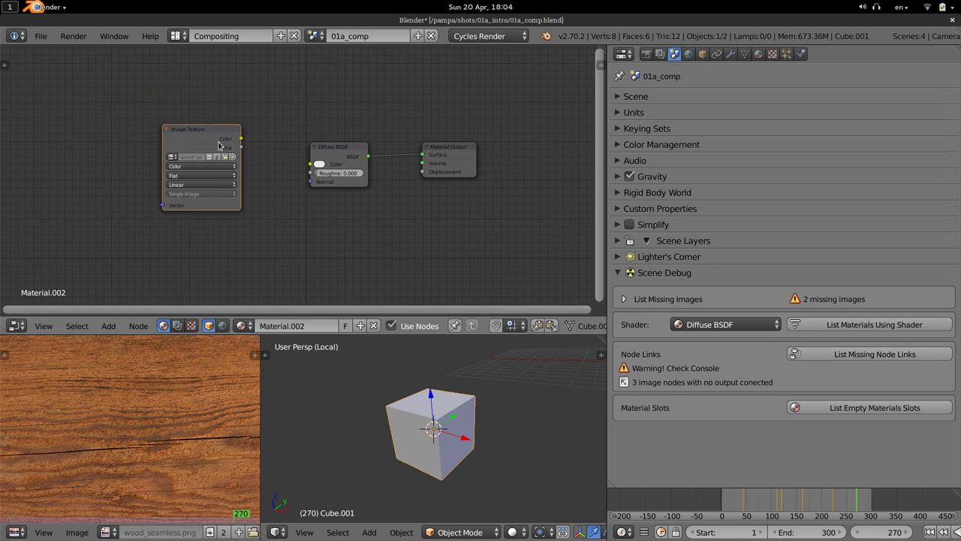
pyautogui.scroll(3, 221, 144)
pyautogui.moveTo(327, 234); pyautogui.dragTo(264, 194, button='middle')
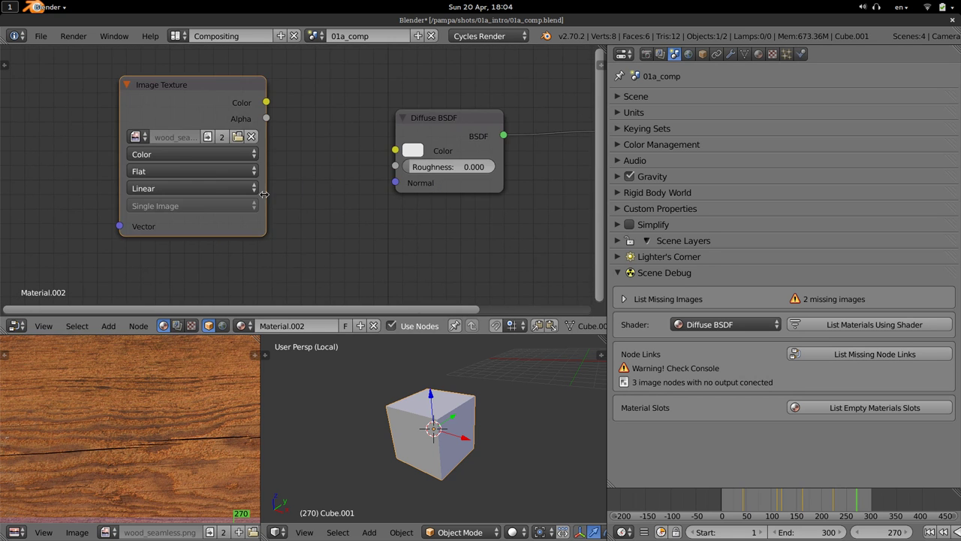
pyautogui.scroll(-1, 282, 222)
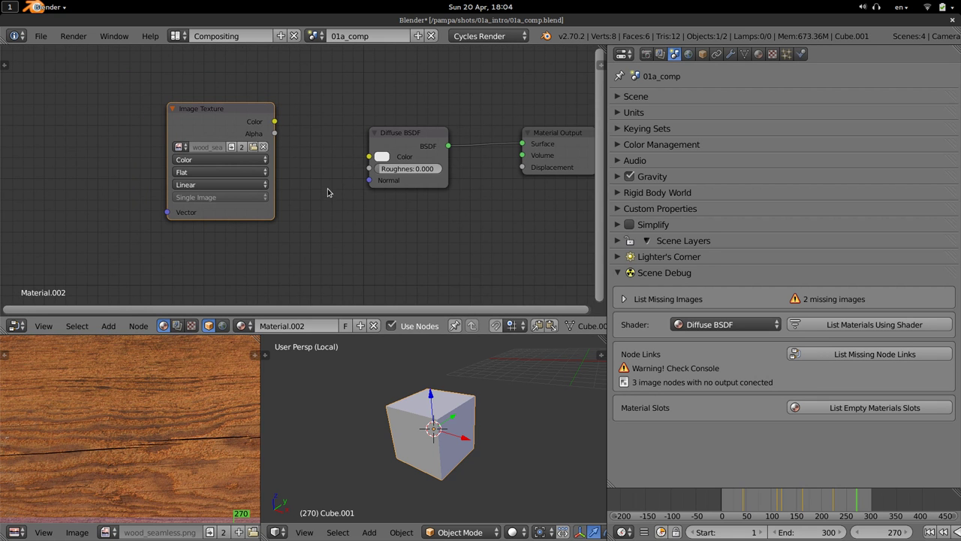
pyautogui.moveTo(240, 107); pyautogui.dragTo(235, 99)
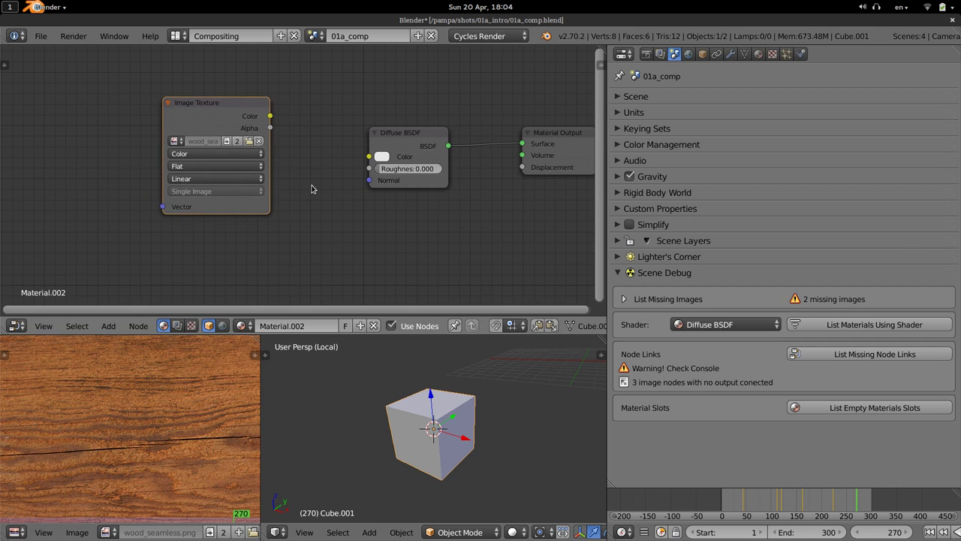
# - Check the List Missing Node Links section on the Amaranth web page, then bring up the Terminal window to read the unlinked nodes report
pyautogui.hotkey('ctrl', 'alt', 'Down')
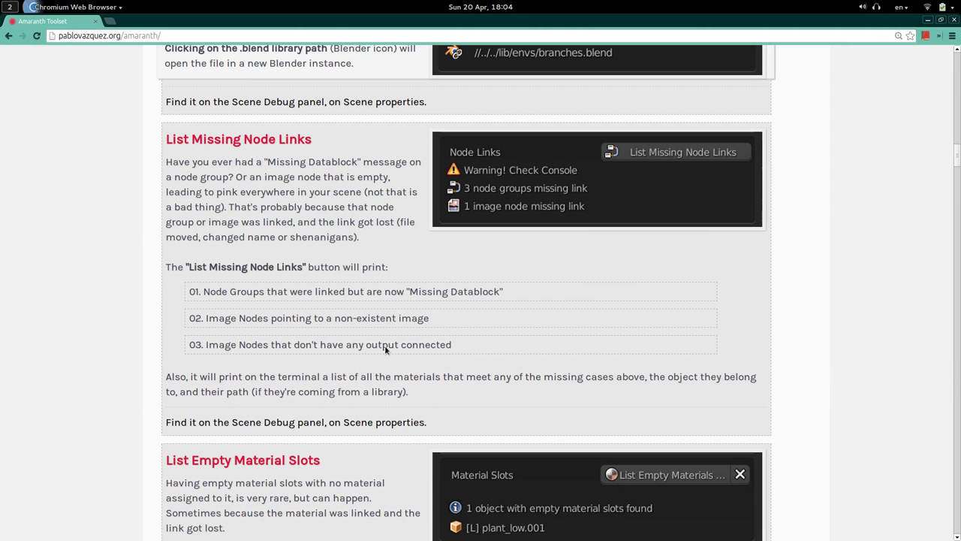
pyautogui.hotkey('ctrl', 'alt', 'Up')
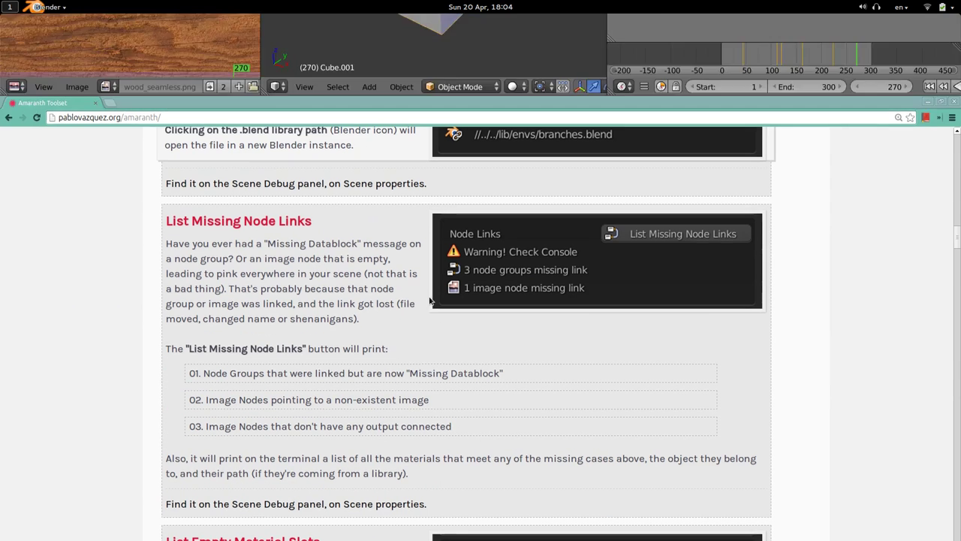
pyautogui.press('super')
pyautogui.click(602, 308)
pyautogui.scroll(5, 465, 195)
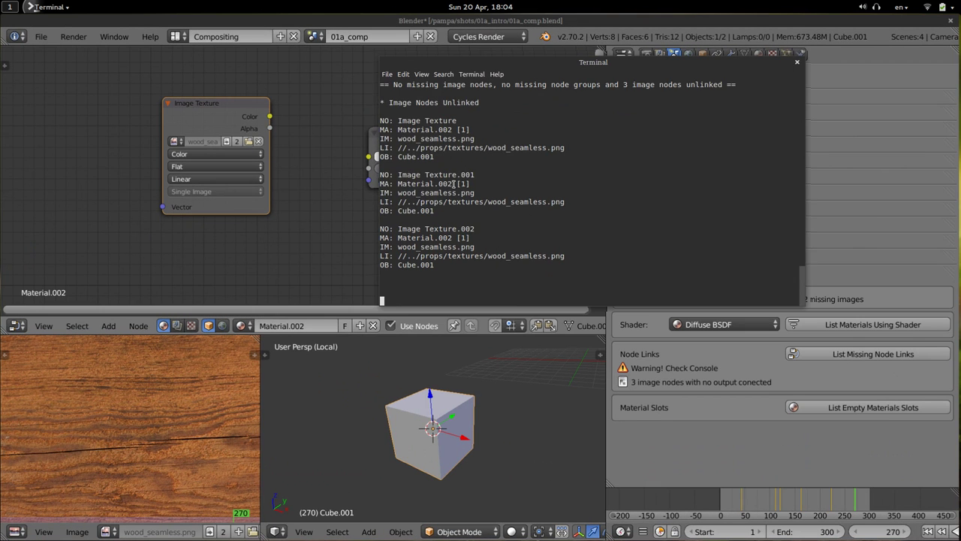
pyautogui.scroll(-5, 461, 179)
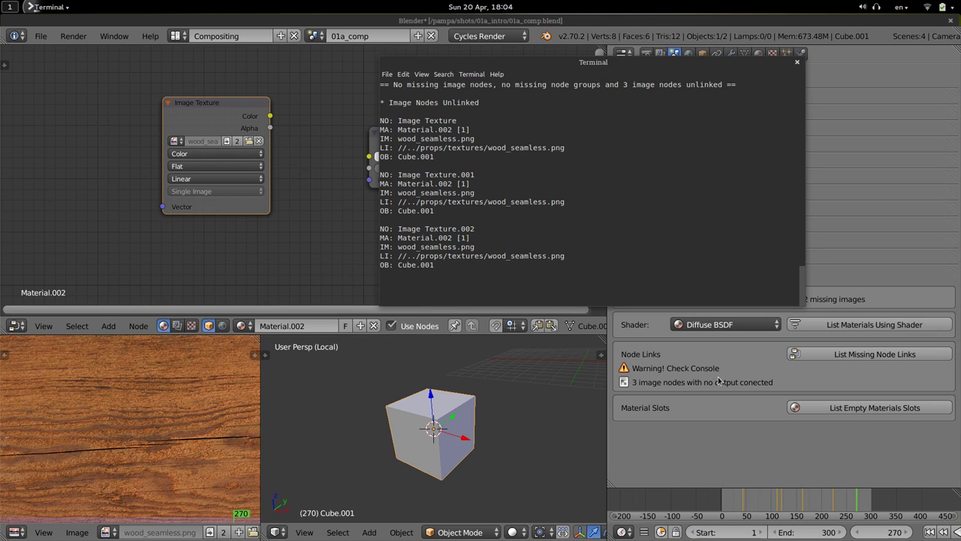
# - Highlight the entries under Image Nodes Unlinked in the terminal report, then clear the highlight
pyautogui.moveTo(444, 101); pyautogui.dragTo(512, 192)
pyautogui.click(512, 183)
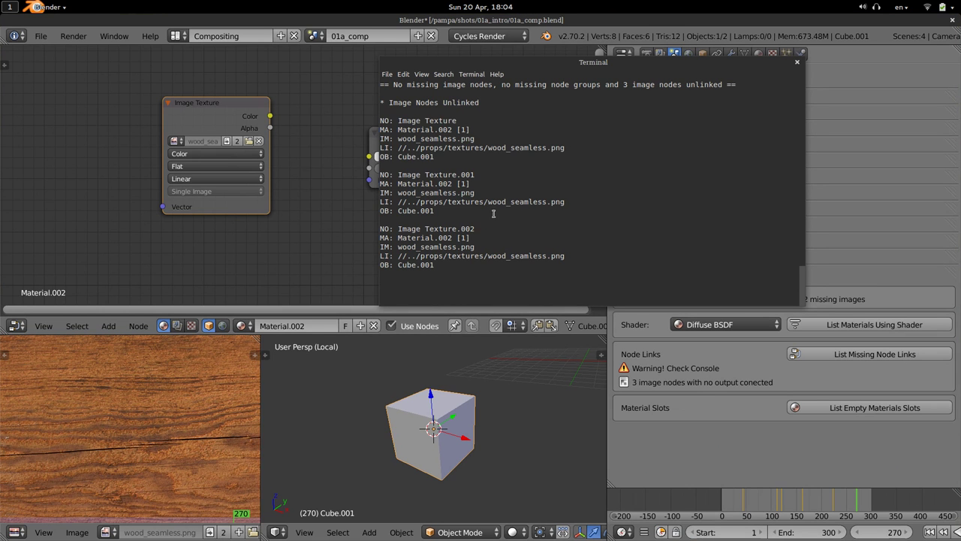
pyautogui.moveTo(515, 283); pyautogui.dragTo(559, 262)
pyautogui.click(489, 115)
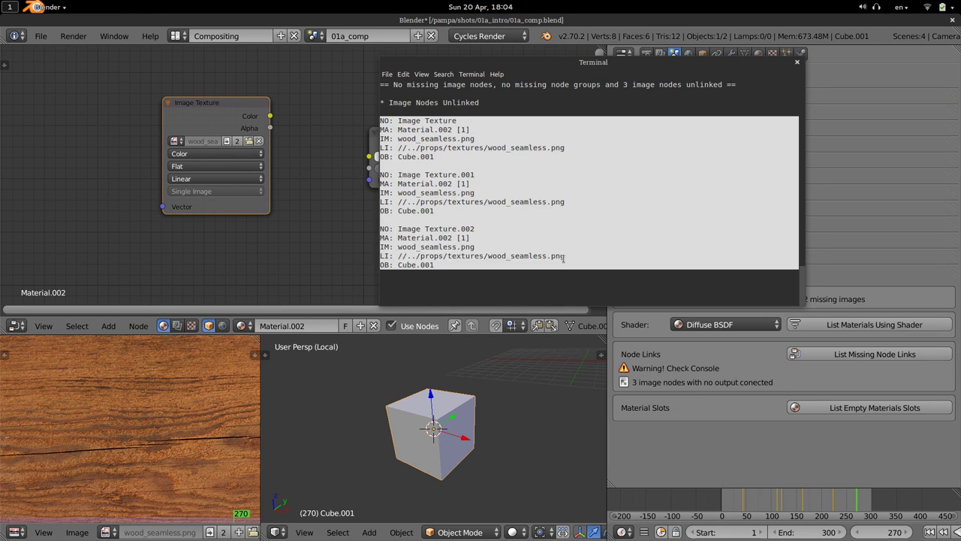
pyautogui.click(429, 132)
# - Read the List Empty Material Slots section on the Amaranth web page and return to the Blender workspace
pyautogui.hotkey('ctrl', 'alt', 'Down')
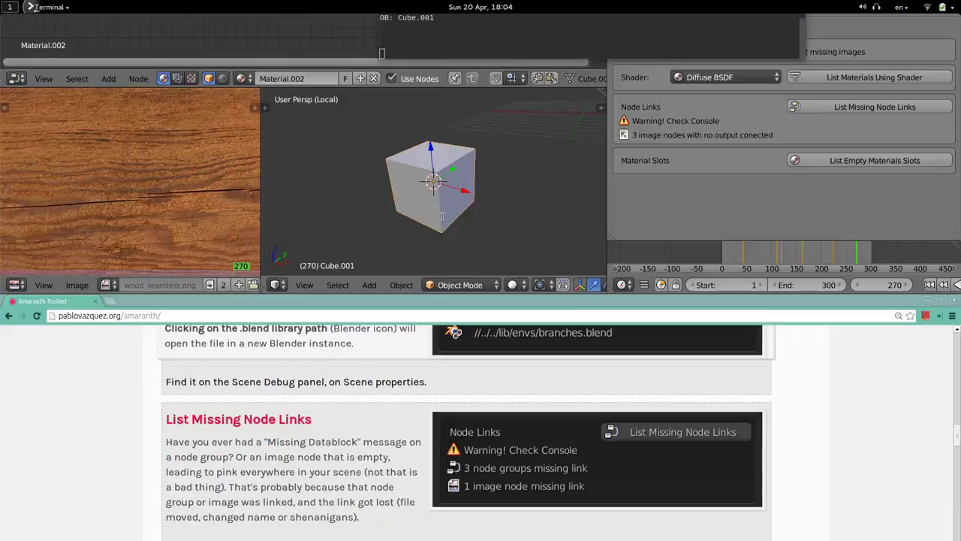
pyautogui.scroll(-3, 335, 262)
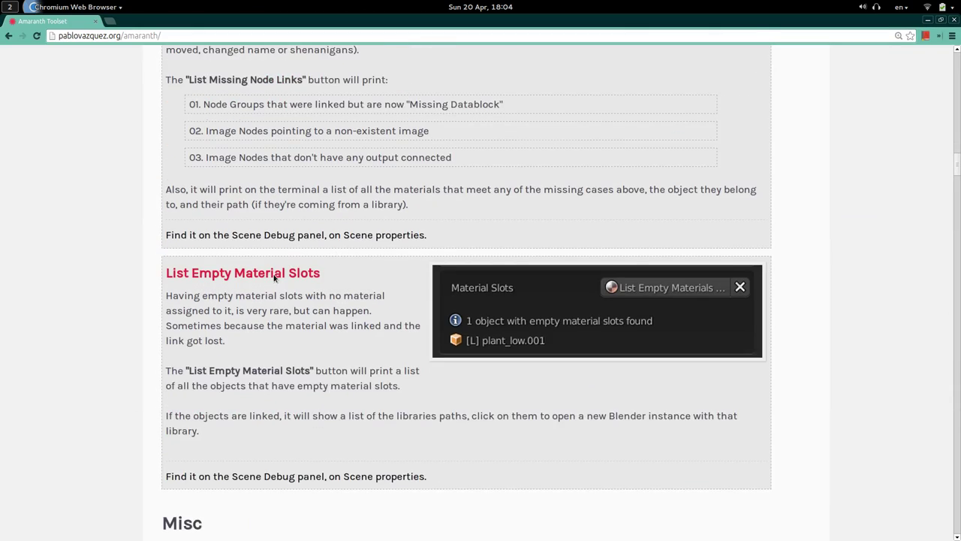
pyautogui.scroll(-2, 330, 240)
pyautogui.hotkey('ctrl', 'alt', 'Left')
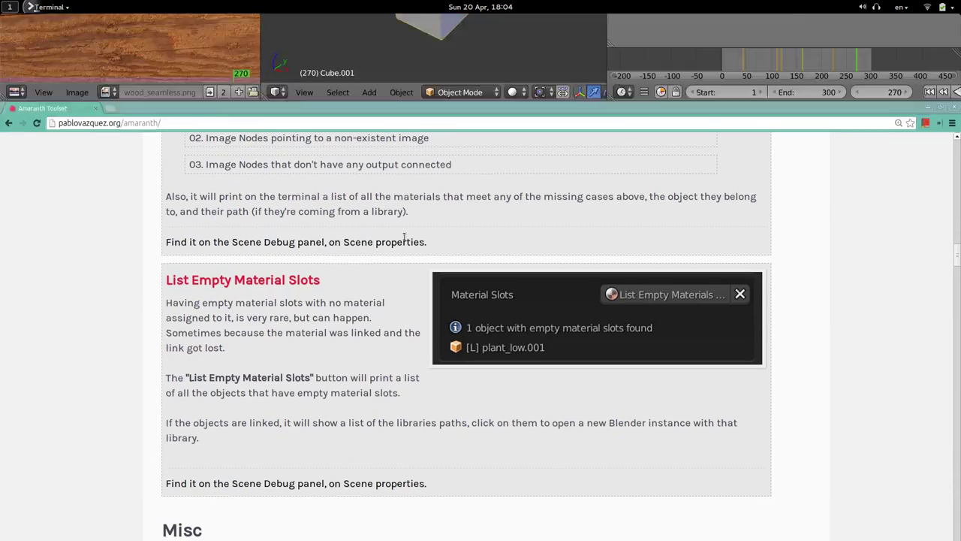
# - List the empty material slots in Scene Debug and open the linked library pampa.blend in a new Blender instance
pyautogui.click(849, 408)
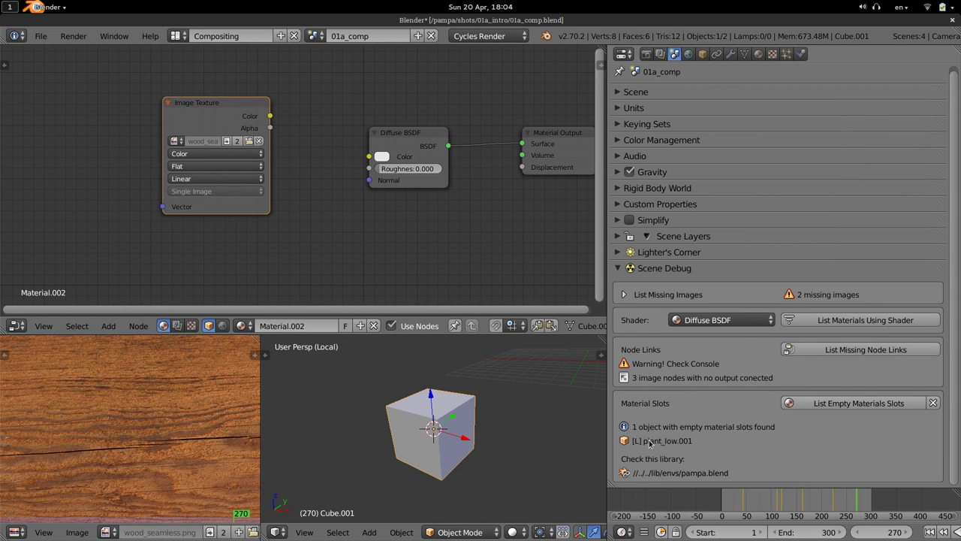
pyautogui.click(683, 473)
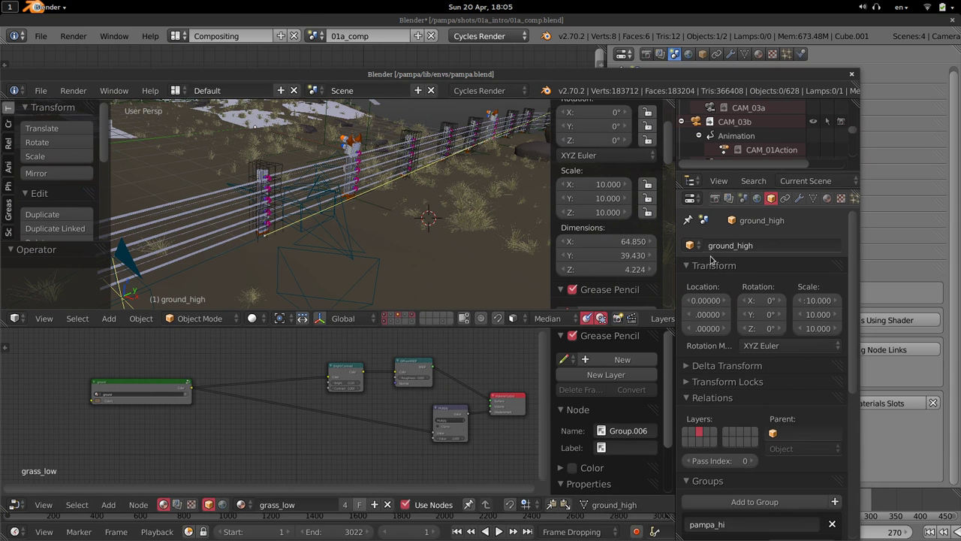
# - In the pampa.blend instance, expand only Scene Debug in the scene properties and list the empty material slots
pyautogui.click(742, 198)
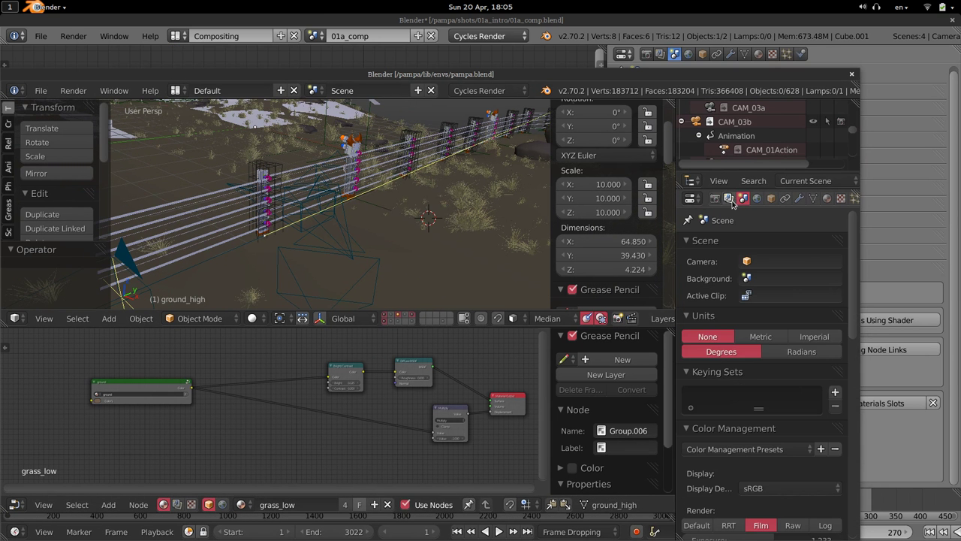
pyautogui.scroll(-10, 746, 323)
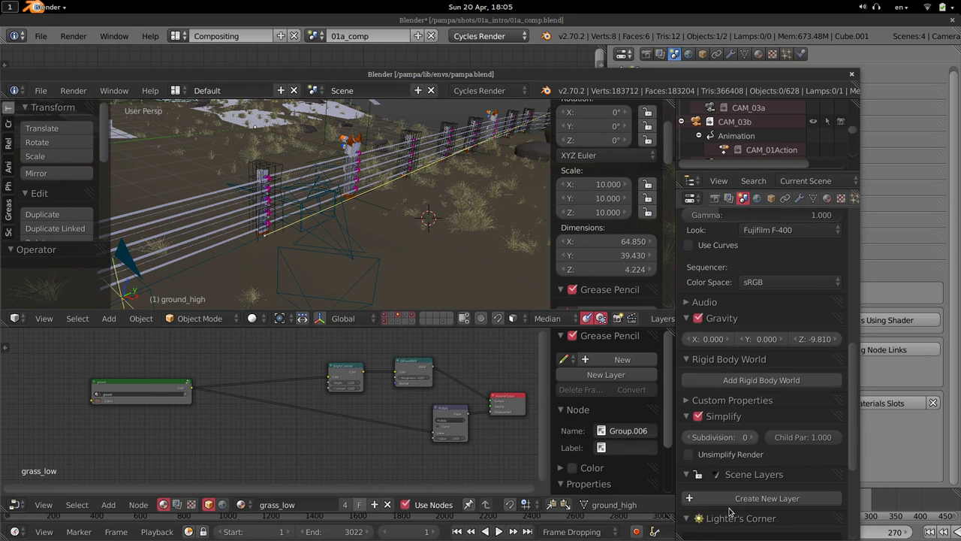
pyautogui.scroll(-5, 725, 480)
pyautogui.keyDown('ctrl'); pyautogui.click(743, 420); pyautogui.keyUp('ctrl')
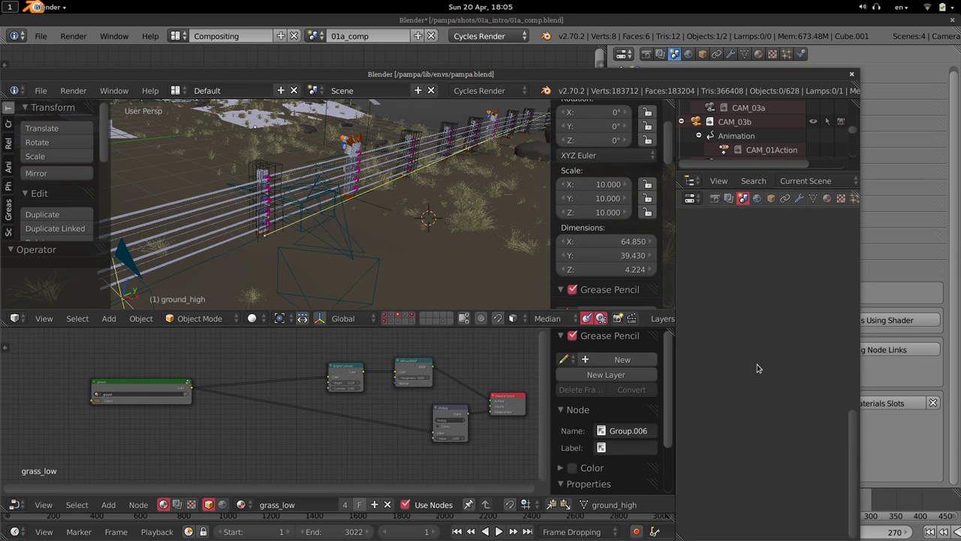
pyautogui.click(802, 410)
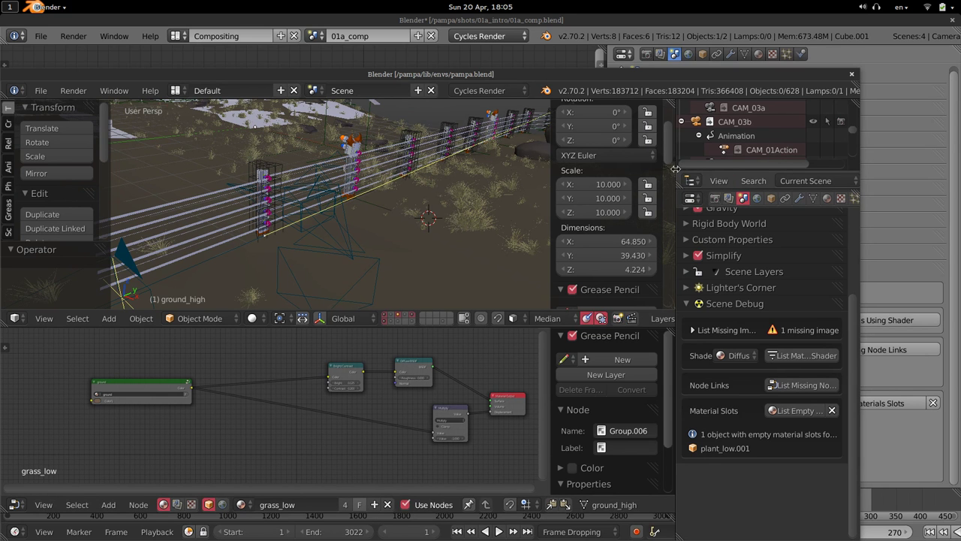
# - Widen the Outliner and properties area, filter the Outliner by plant_low.001 and select that object
pyautogui.moveTo(676, 160); pyautogui.dragTo(513, 160)
pyautogui.click(736, 180)
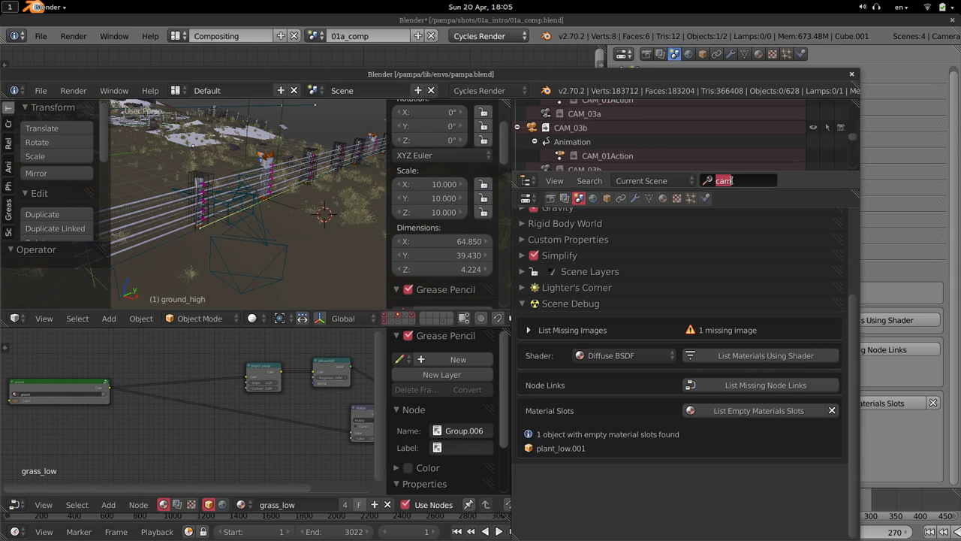
pyautogui.write('plant_low')
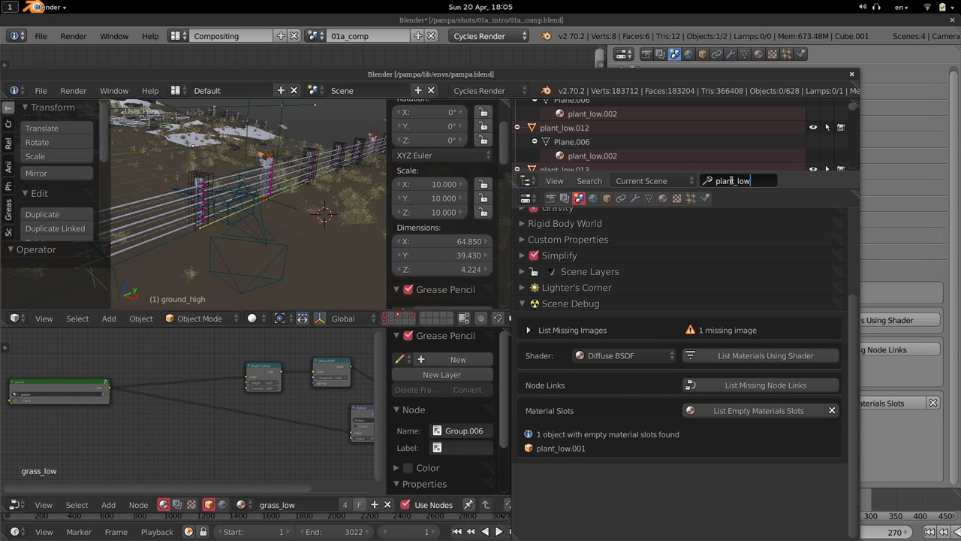
pyautogui.write('.001')
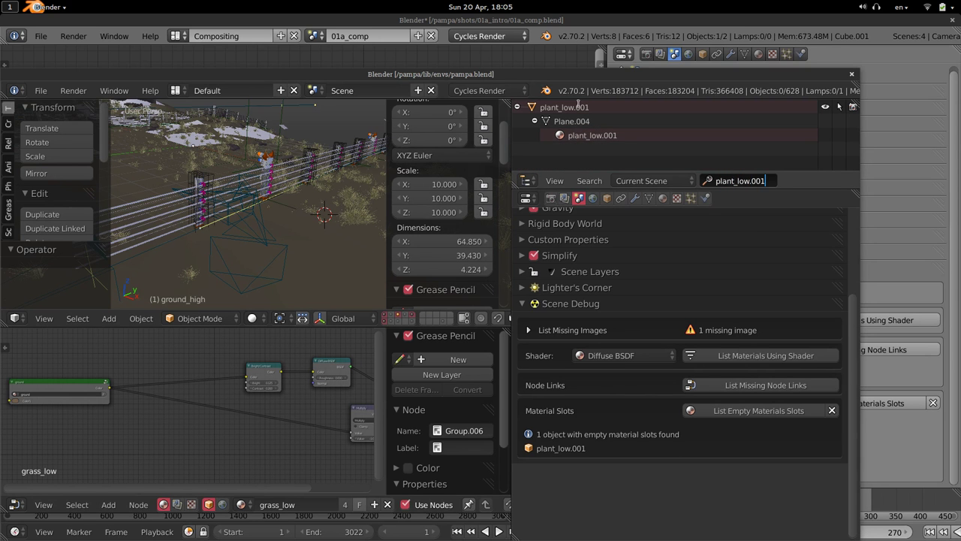
pyautogui.press('Return')
pyautogui.click(557, 107)
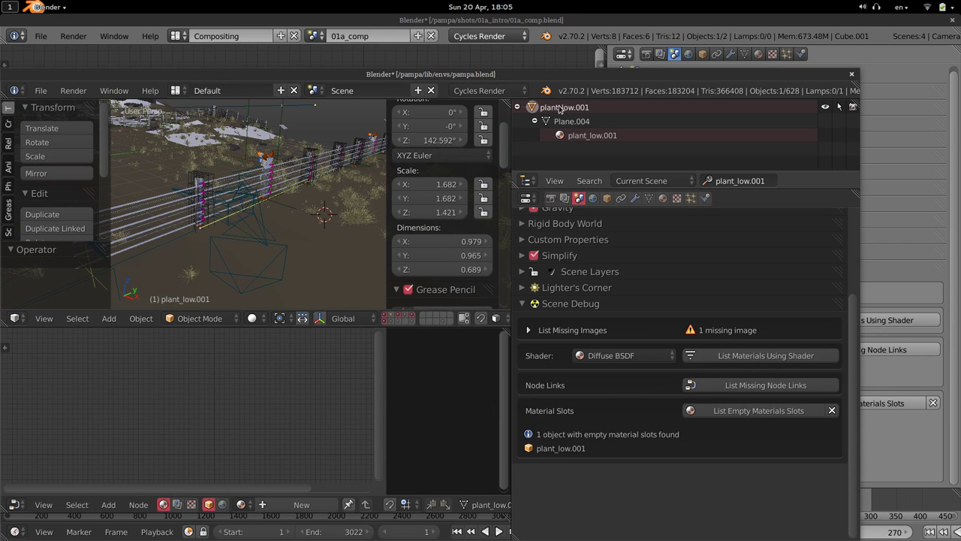
# - Isolate plant_low.001 in the 3D view, remove its empty material slot and inspect the plant in solid shading
pyautogui.hotkey('shift', 'h')
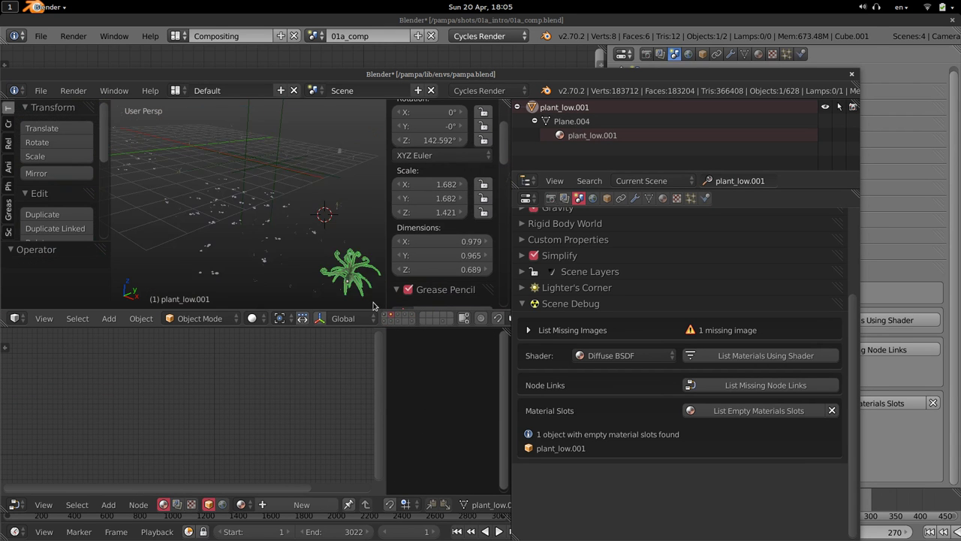
pyautogui.press('KP_Decimal')
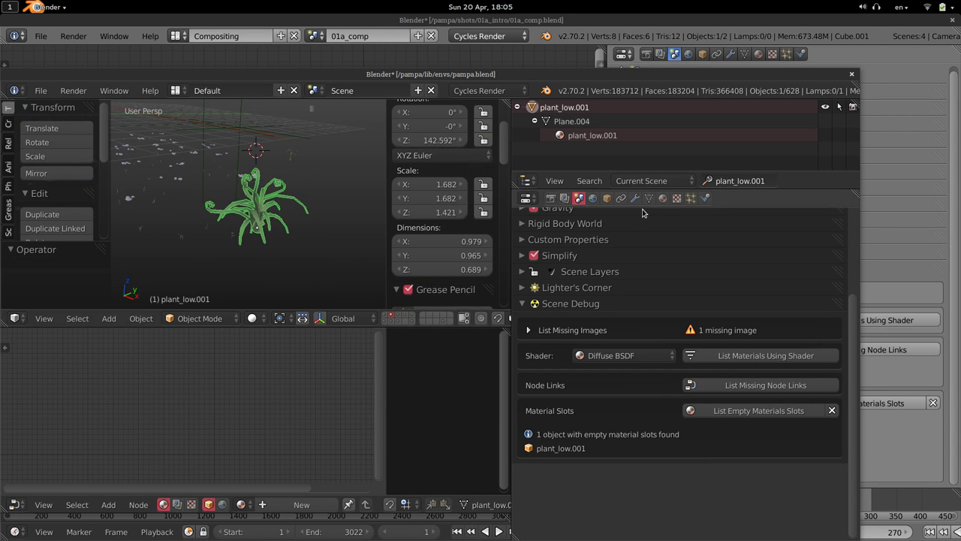
pyautogui.click(662, 198)
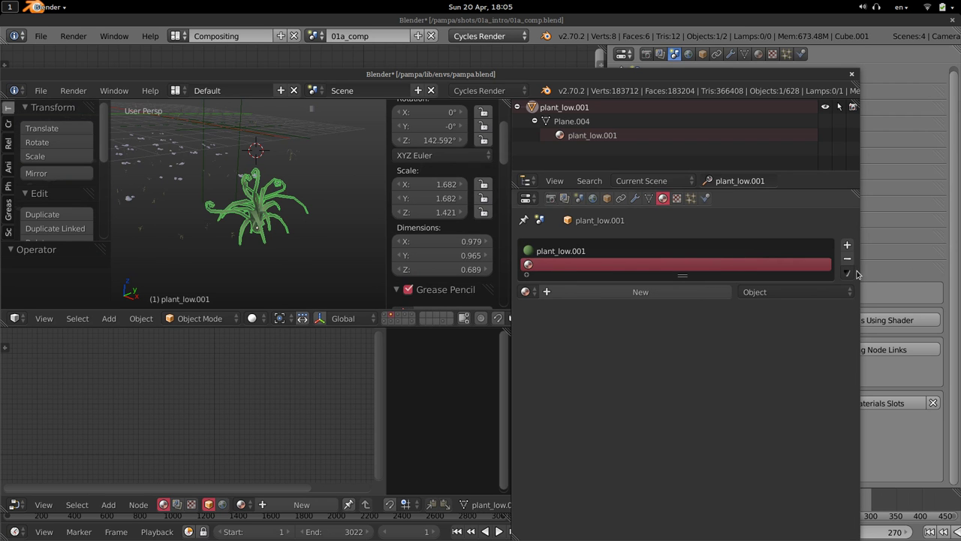
pyautogui.click(847, 259)
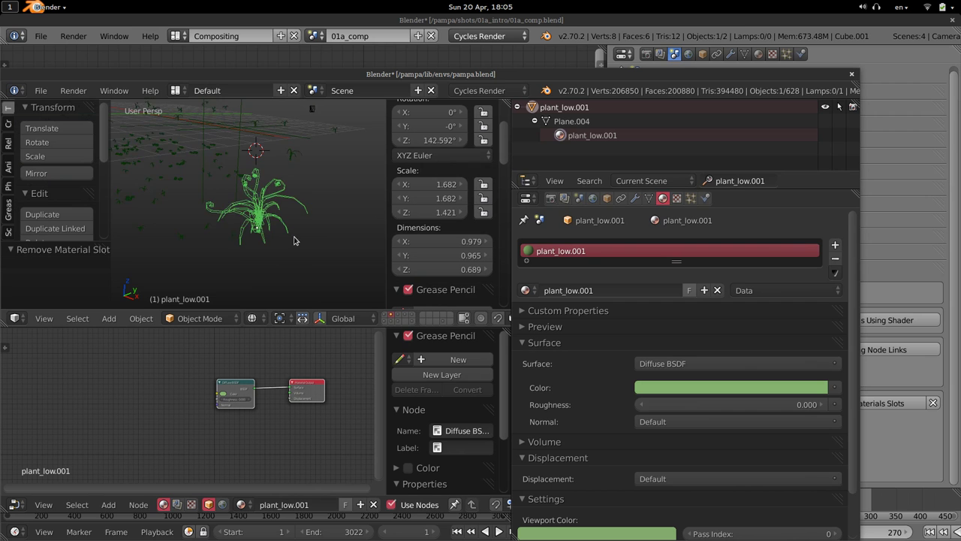
pyautogui.press('z')
pyautogui.moveTo(303, 236)
pyautogui.mouseDown(button='middle')
pyautogui.moveTo(320, 256)
pyautogui.moveTo(323, 241)
pyautogui.mouseUp(button='middle')
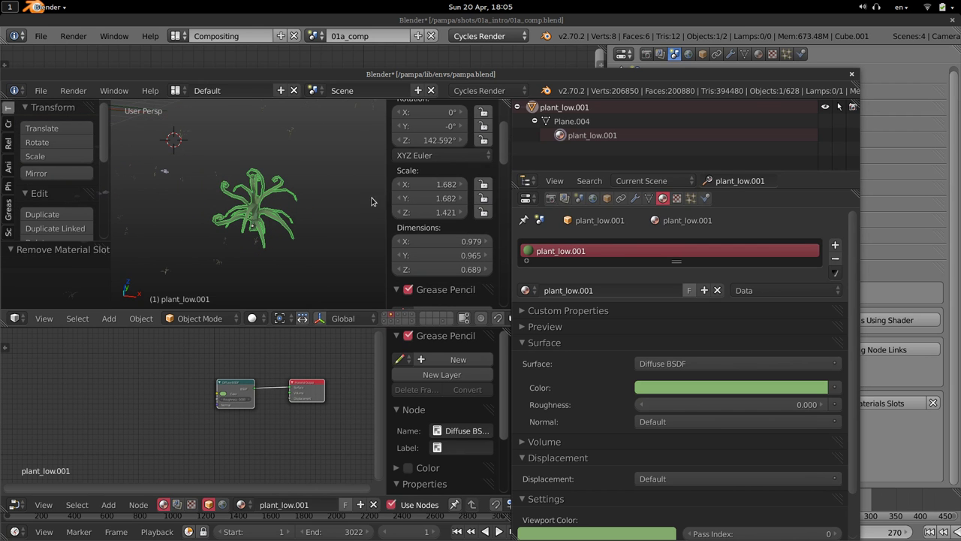
# - Close the pampa.blend instance and clear the empty material slots report in the 01a_comp scene's Scene Debug
pyautogui.click(853, 78)
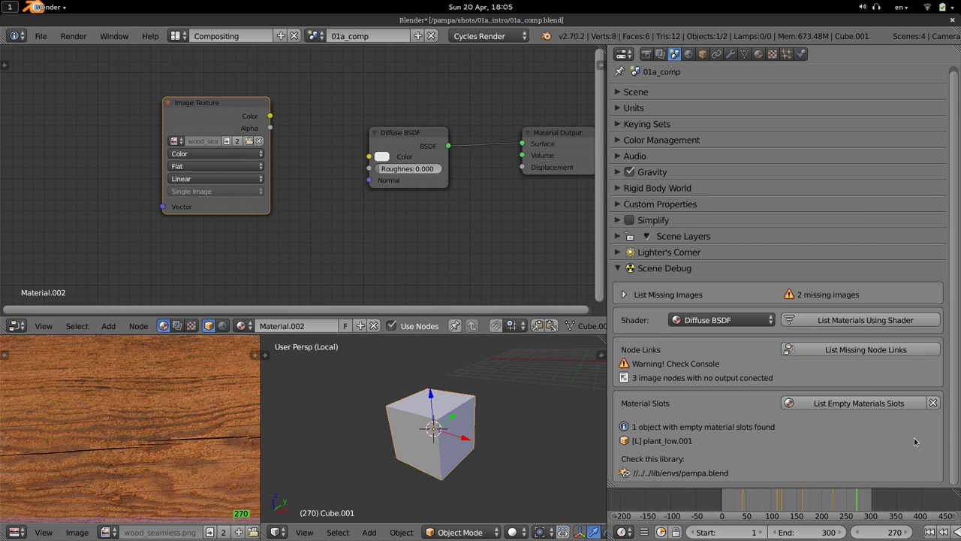
pyautogui.click(933, 403)
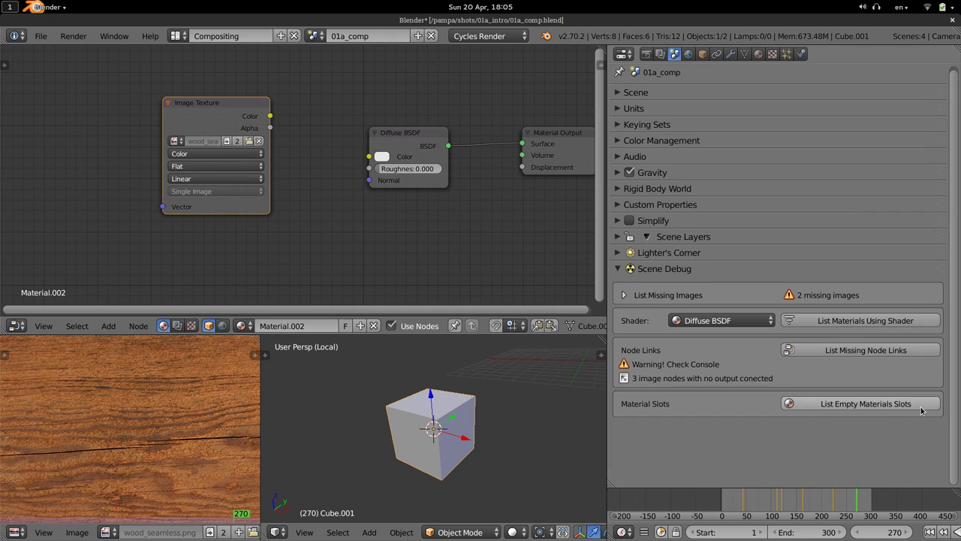
# - Switch to the Amaranth web page, skim from the Misc features to Tweaks & Fixes, and return to the 0.9.0 changelog heading
pyautogui.hotkey('ctrl', 'alt', 'Down')
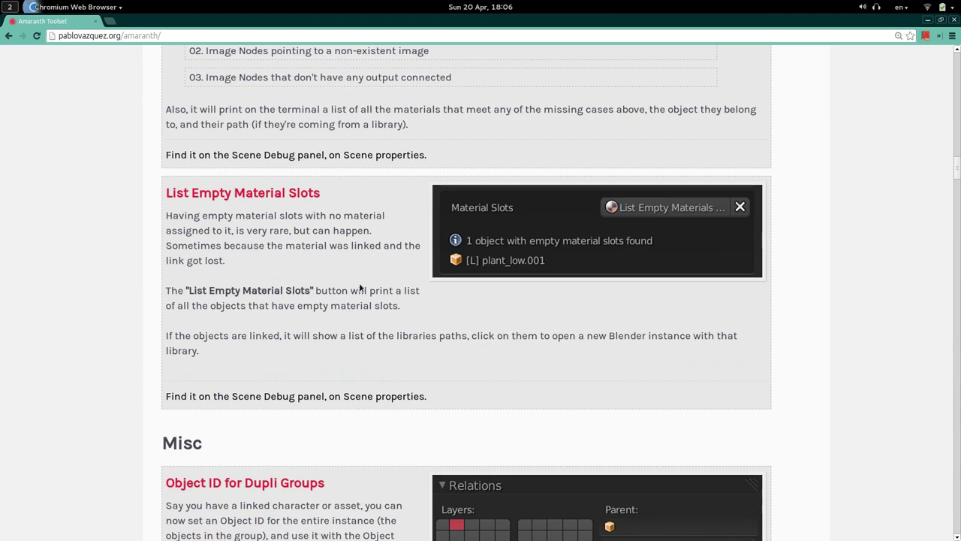
pyautogui.scroll(-5, 362, 288)
pyautogui.scroll(-4, 93, 305)
pyautogui.scroll(4, 92, 304)
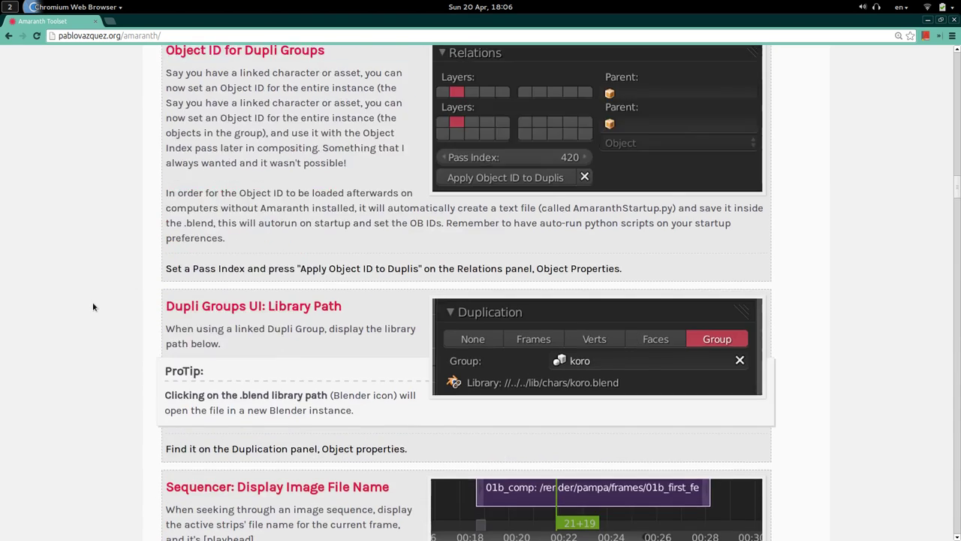
pyautogui.scroll(-3, 92, 304)
pyautogui.scroll(-9, 93, 306)
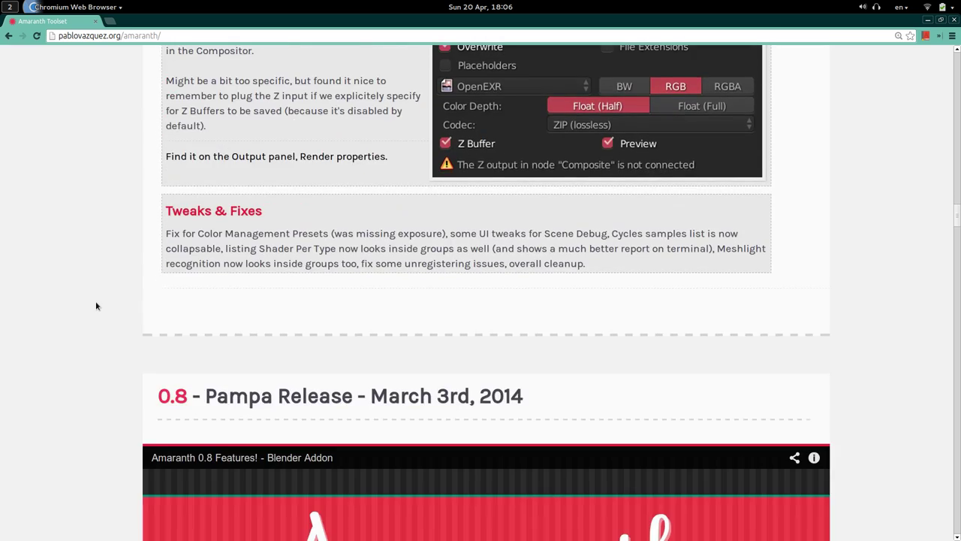
pyautogui.moveTo(958, 210); pyautogui.dragTo(957, 78)
pyautogui.scroll(-3, 871, 277)
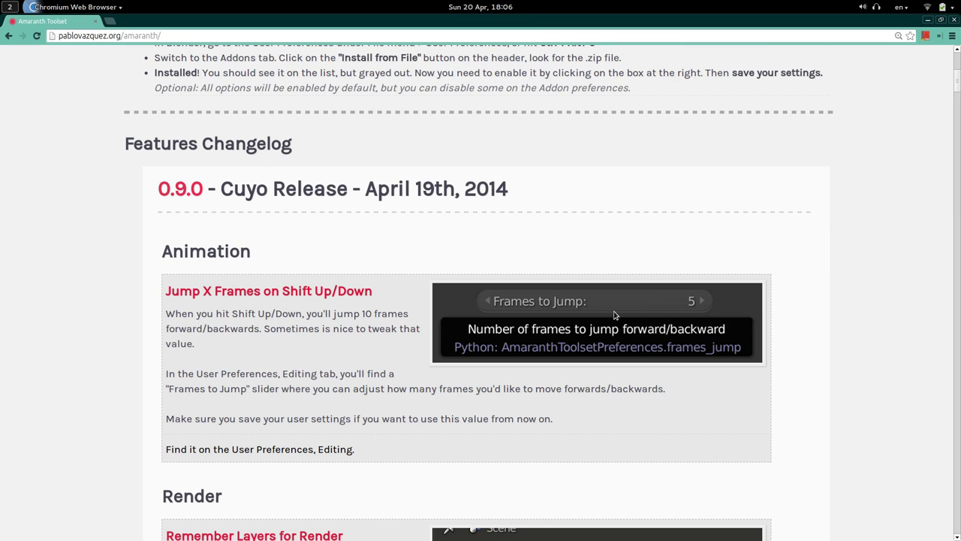
pyautogui.scroll(5, 473, 286)
pyautogui.scroll(-5, 465, 286)
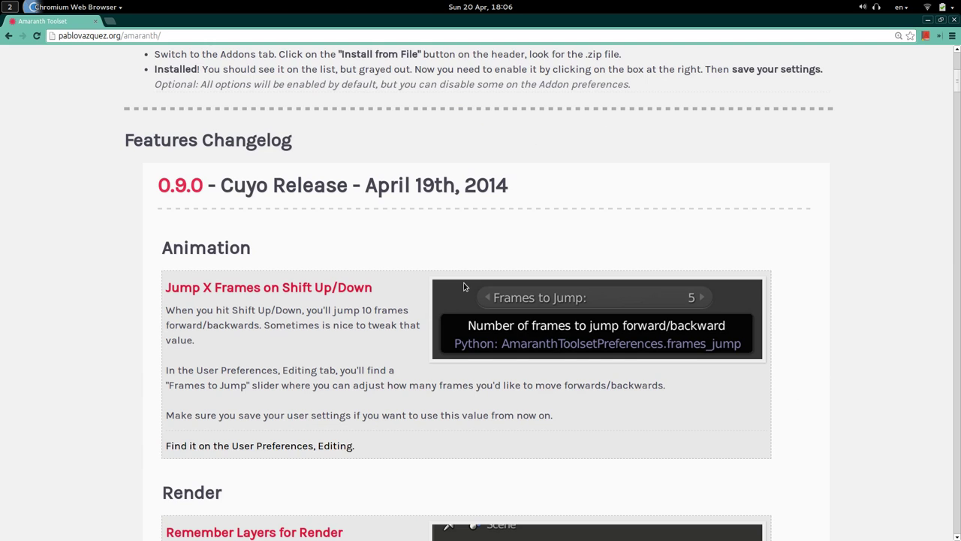
# - Switch to GIMP to show the Amaranth v0.9 title image, then bring the recording's terminal window forward
pyautogui.hotkey('ctrl', 'alt', 'Down')
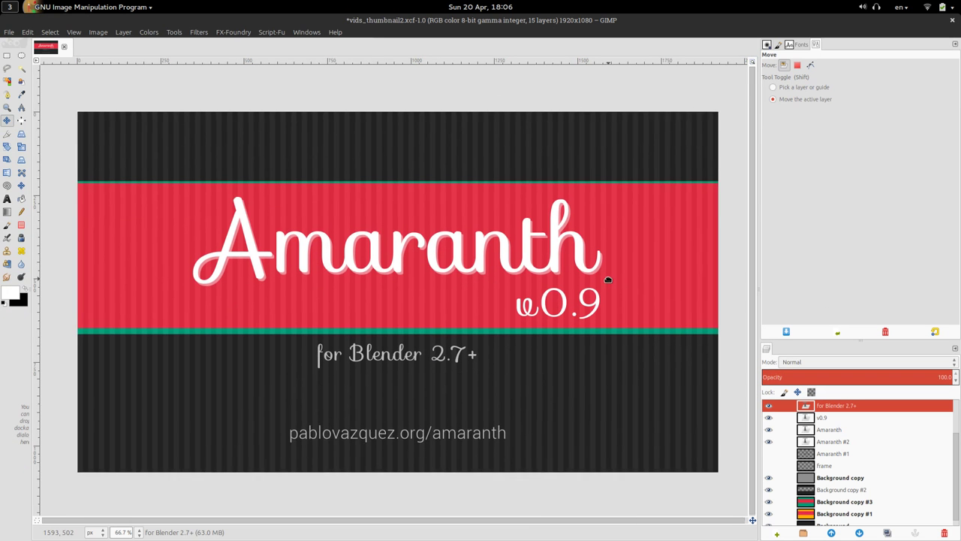
pyautogui.moveTo(608, 280); pyautogui.dragTo(624, 284, button='middle')
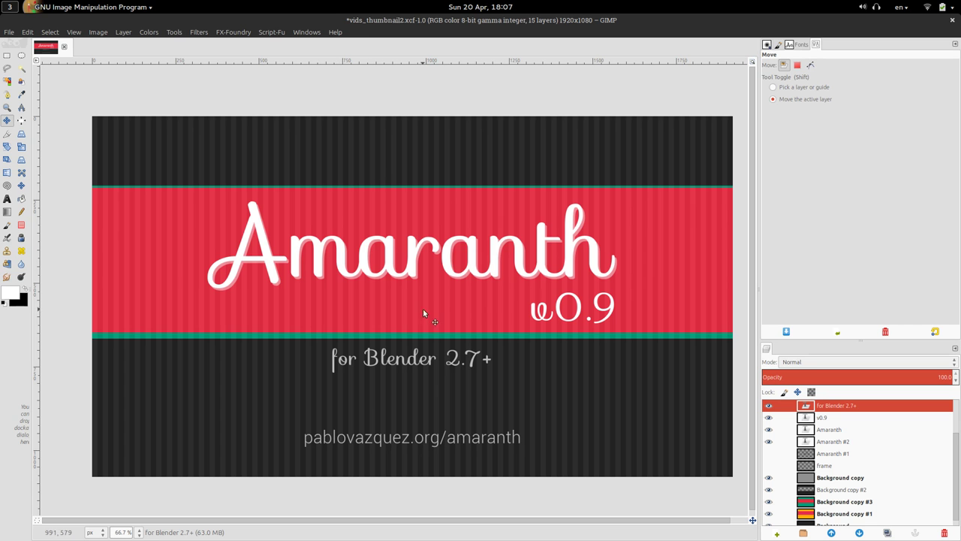
pyautogui.moveTo(2, 4)
pyautogui.click(193, 155)
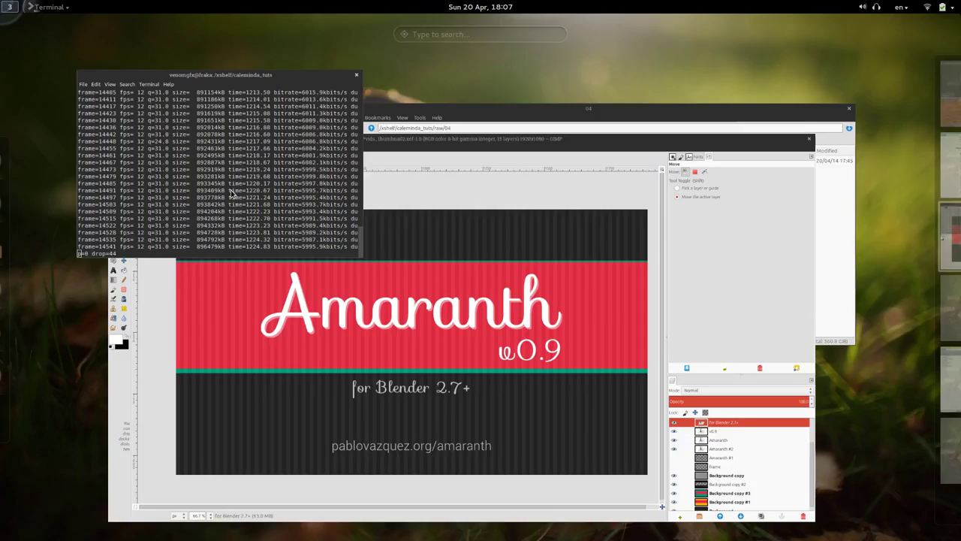